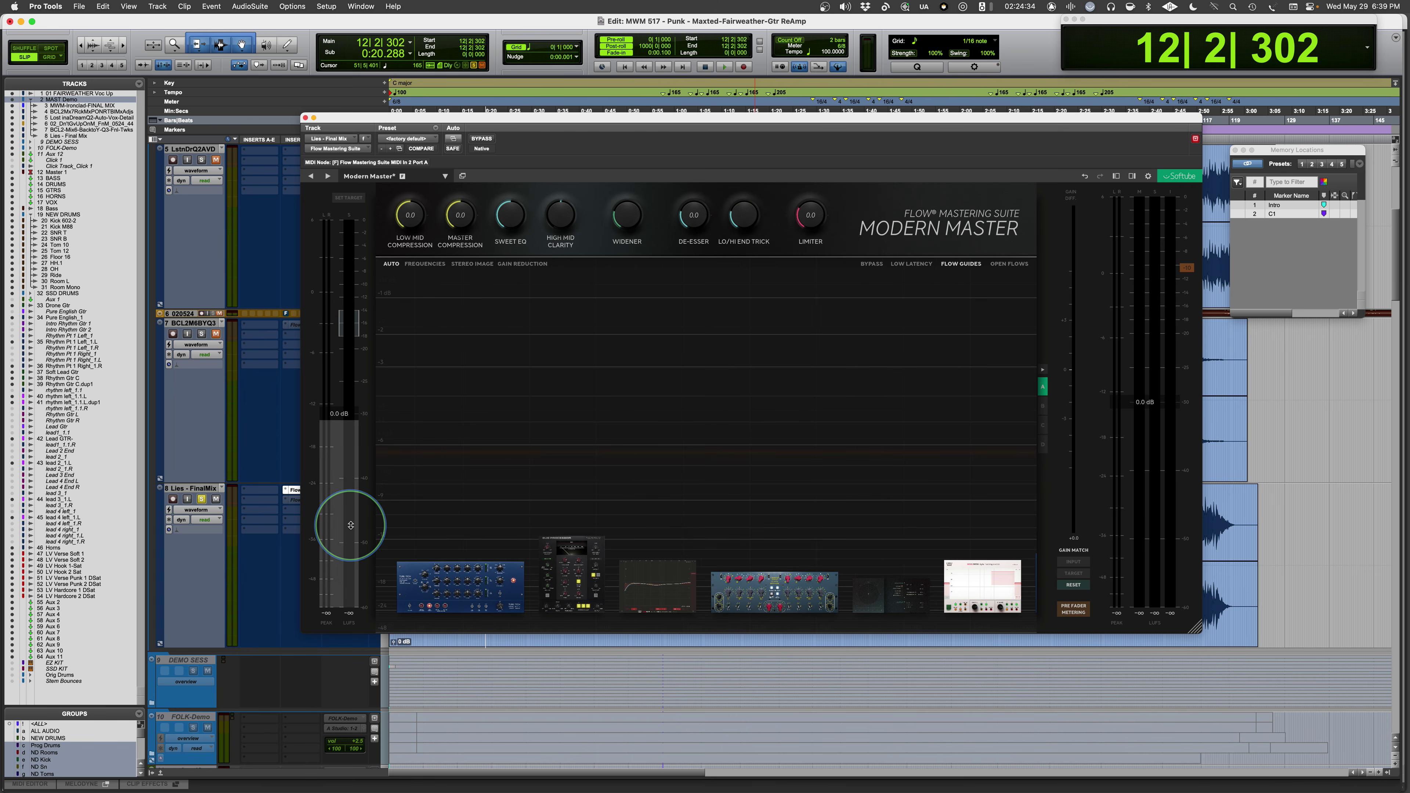
# Inspect the processors in the Modern Master chain and look through the library of available flows
pyautogui.moveTo(744, 587)
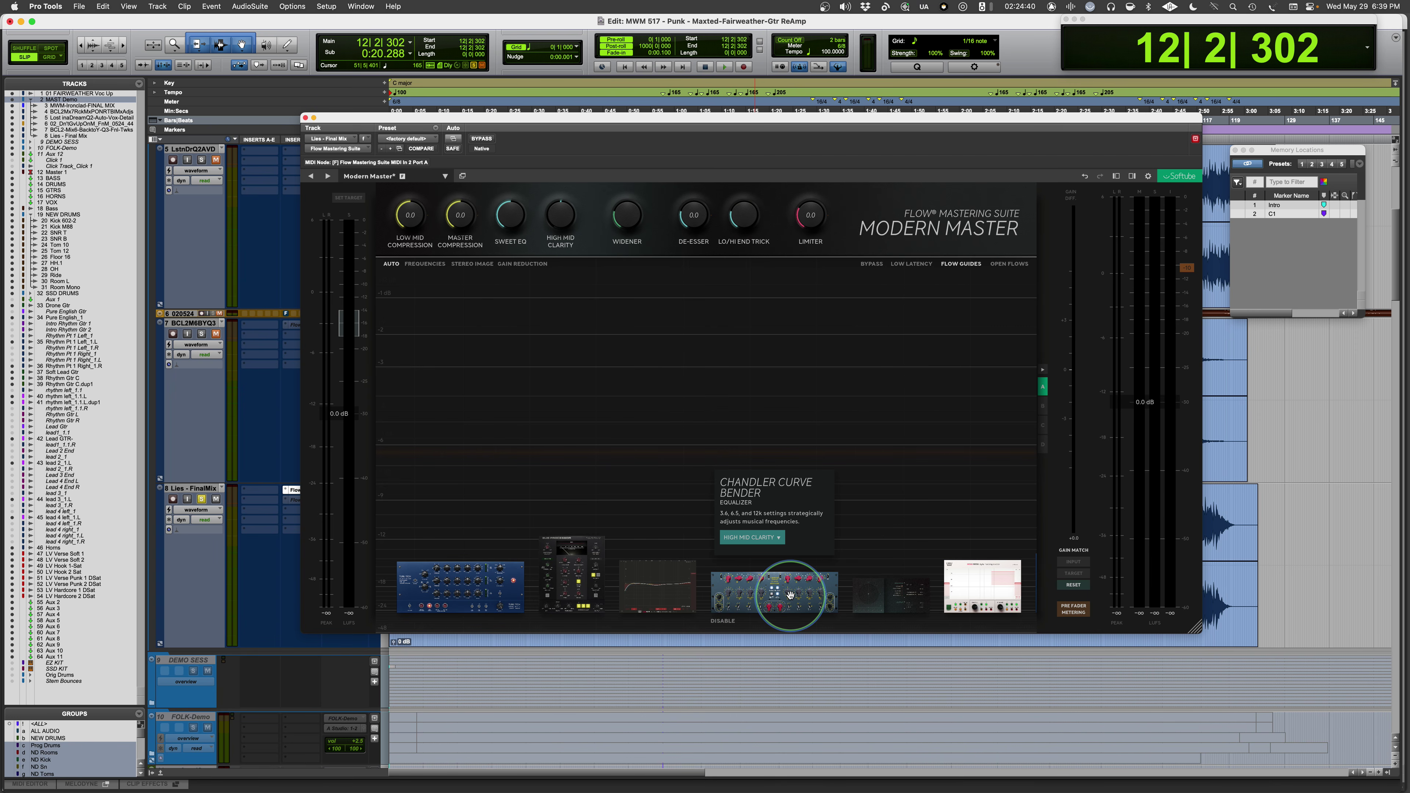
pyautogui.moveTo(570, 592)
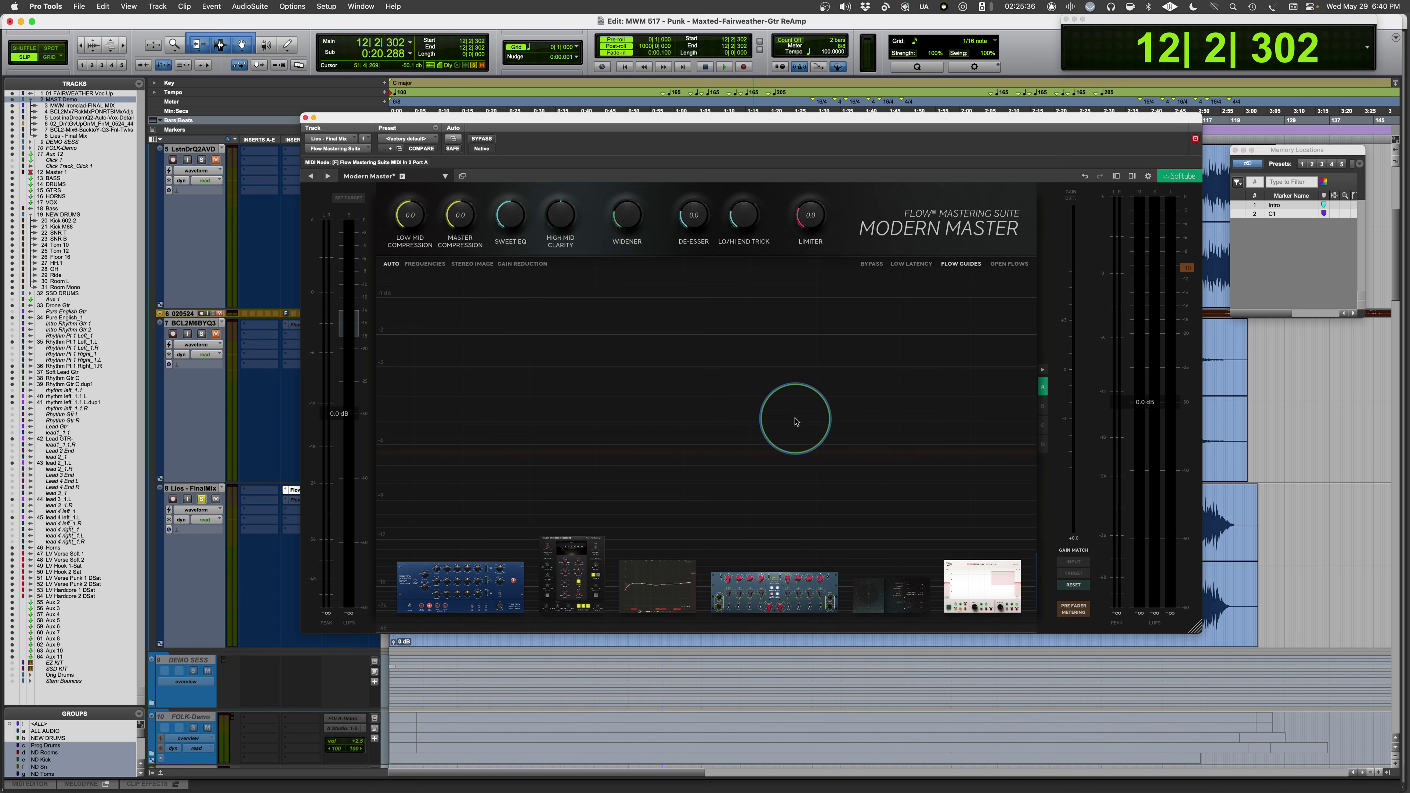
pyautogui.click(1018, 261)
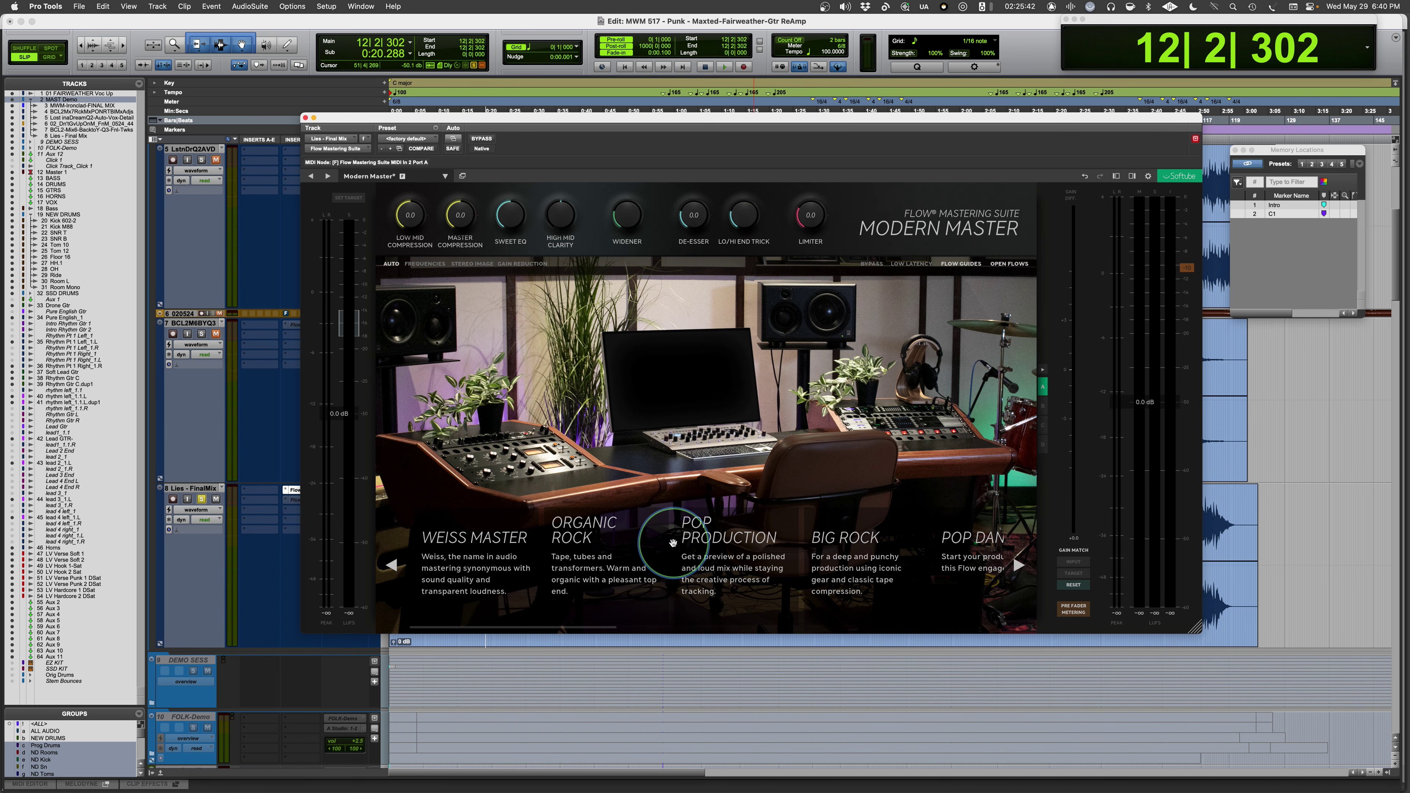
pyautogui.hscroll(6, 673, 543)
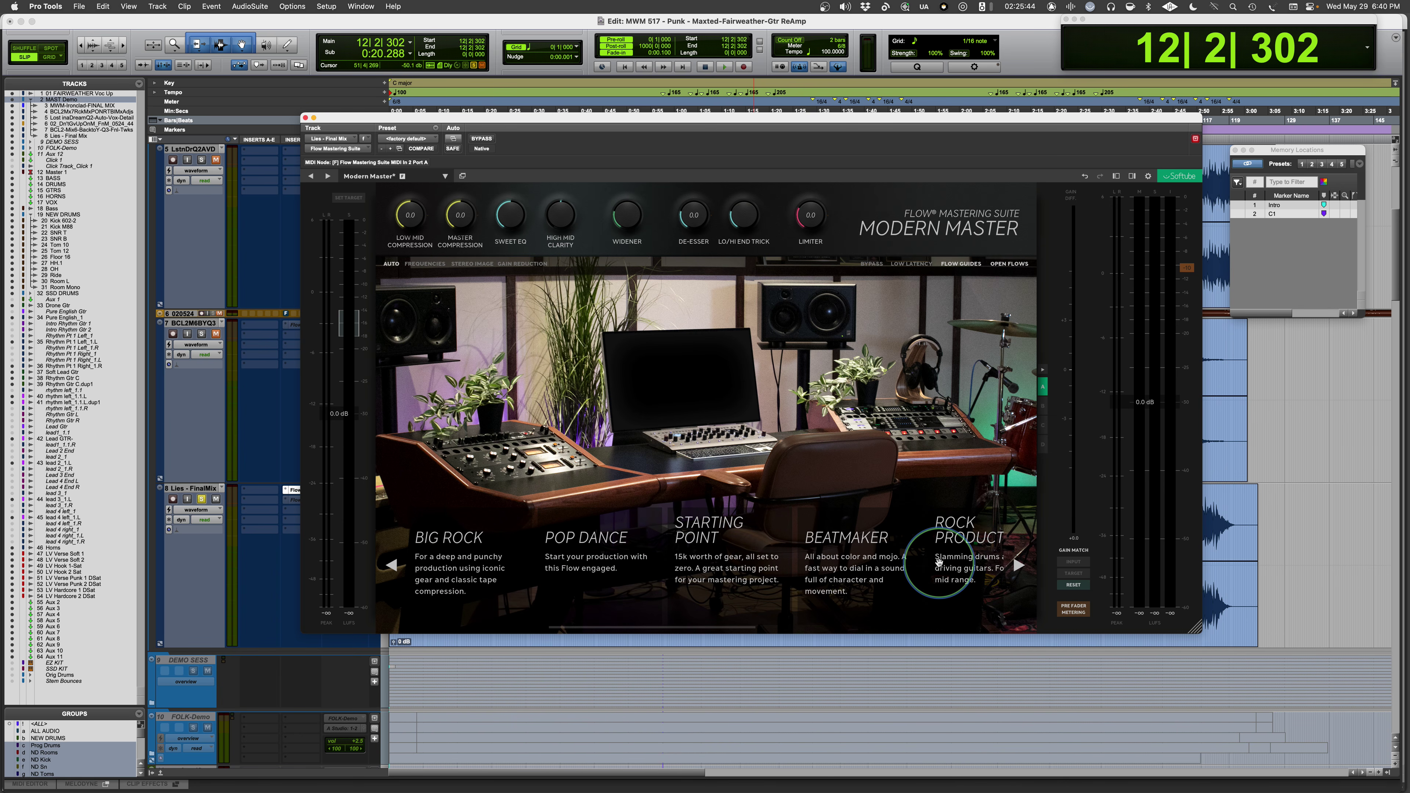
pyautogui.hscroll(6, 780, 542)
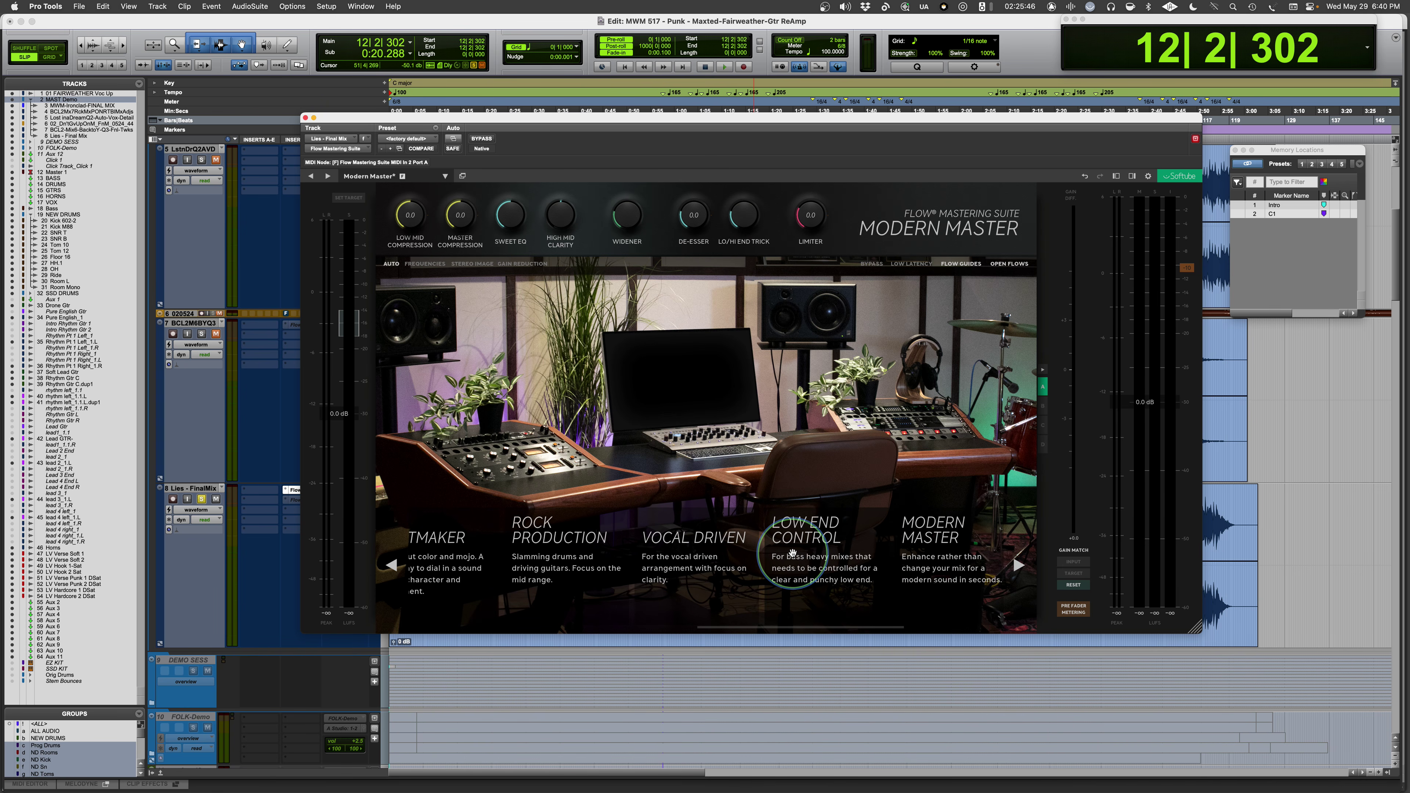
pyautogui.hscroll(-10, 792, 552)
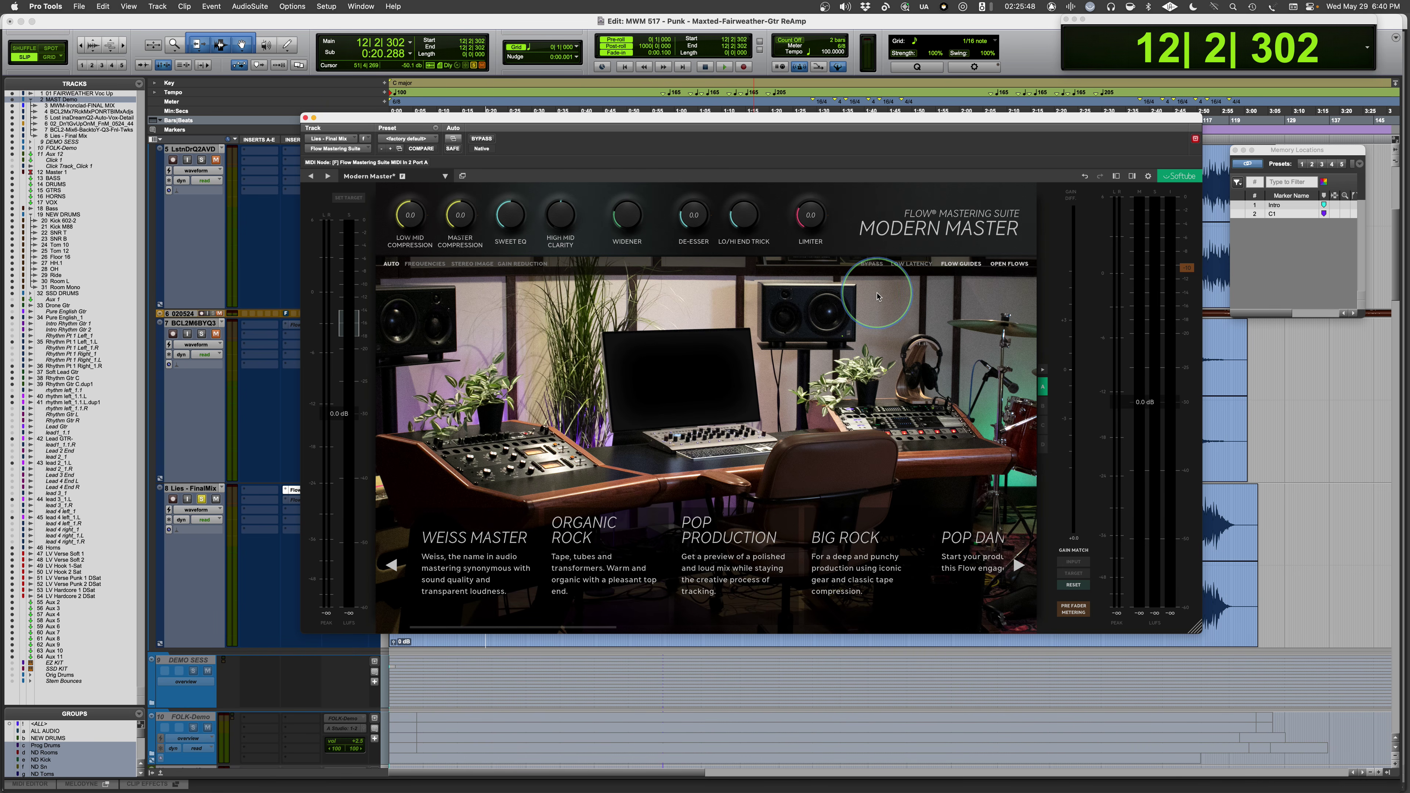
pyautogui.click(1006, 264)
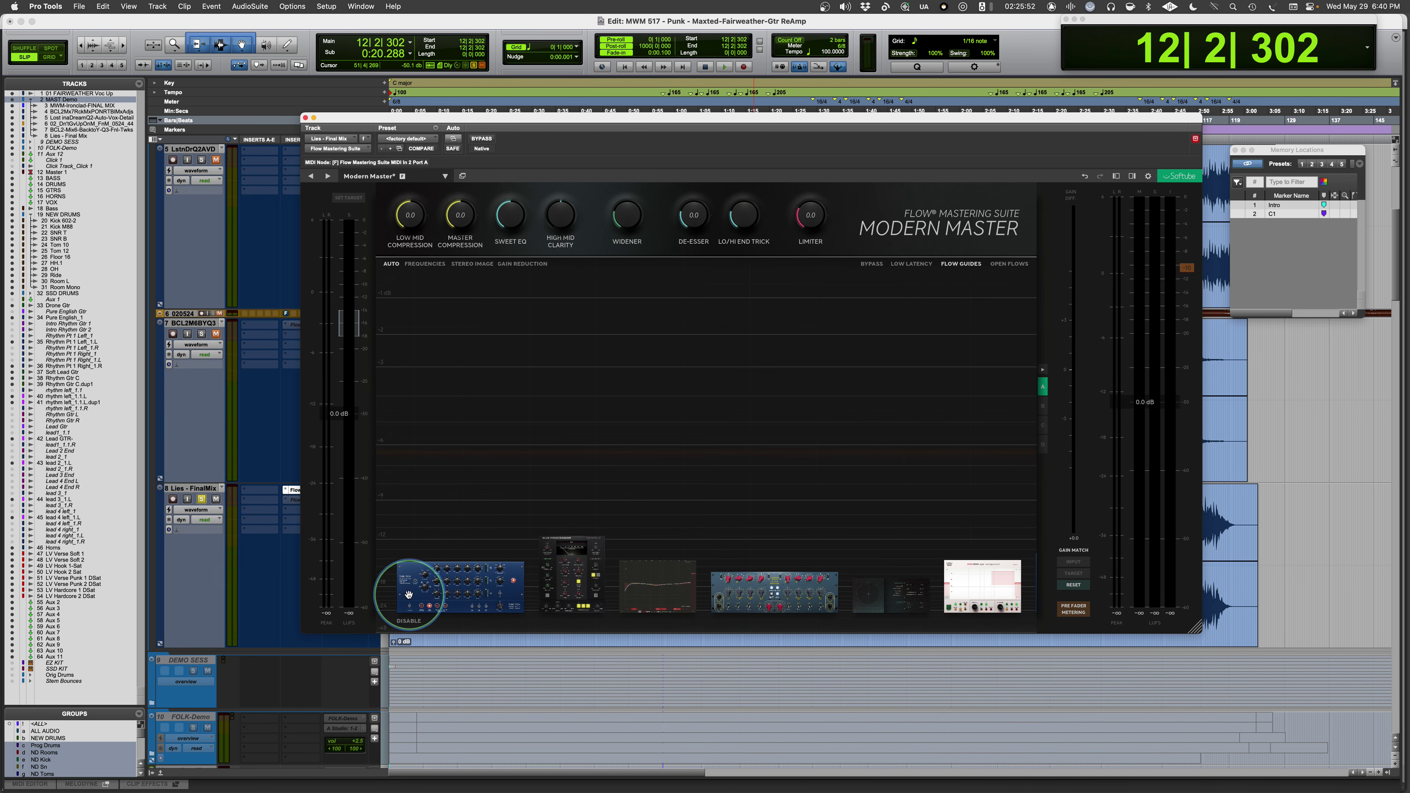
# Review the rest of the processor chain and read the descriptions of the macro controls, including Low Mid Compression, Sweet EQ and De-Esser
pyautogui.moveTo(983, 611)
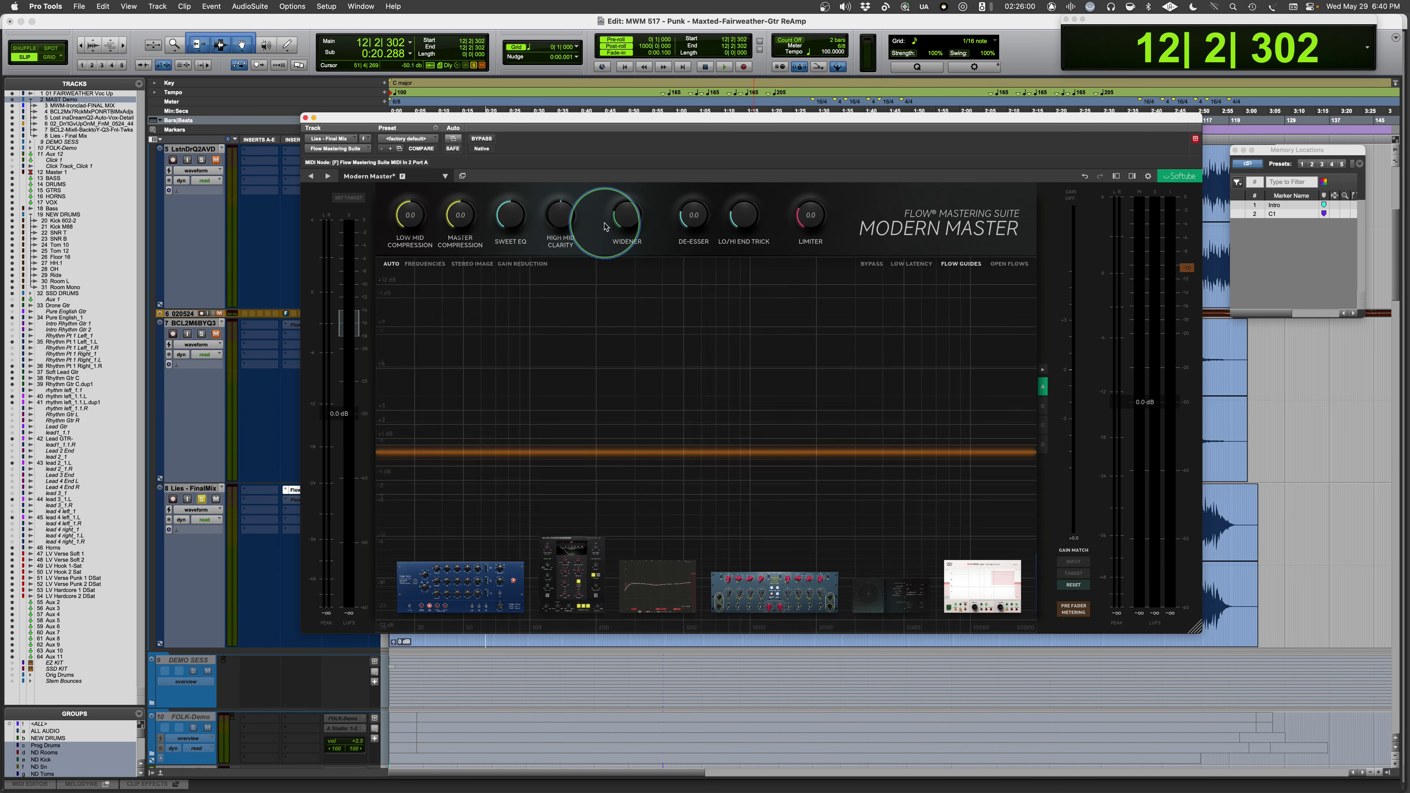
pyautogui.moveTo(806, 222)
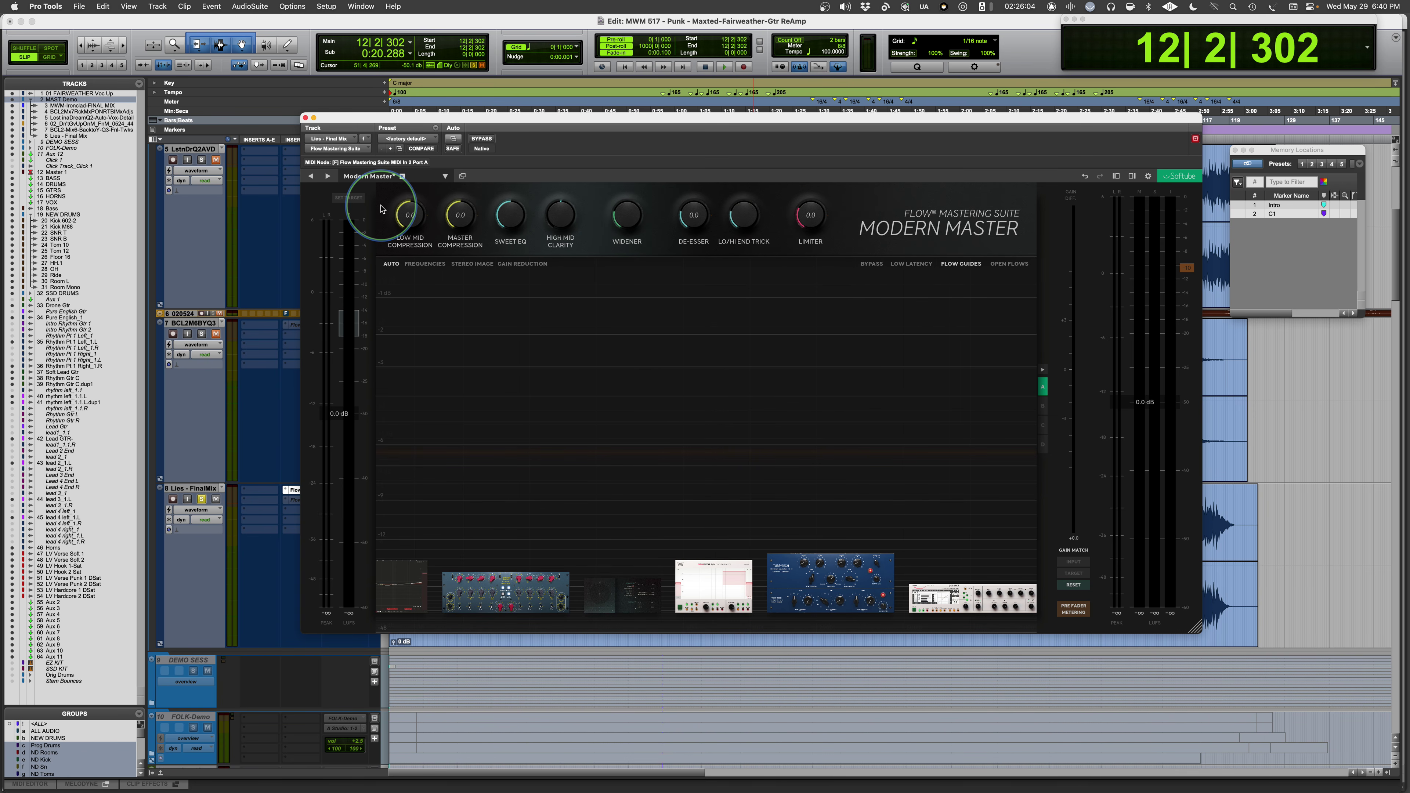
pyautogui.moveTo(390, 206)
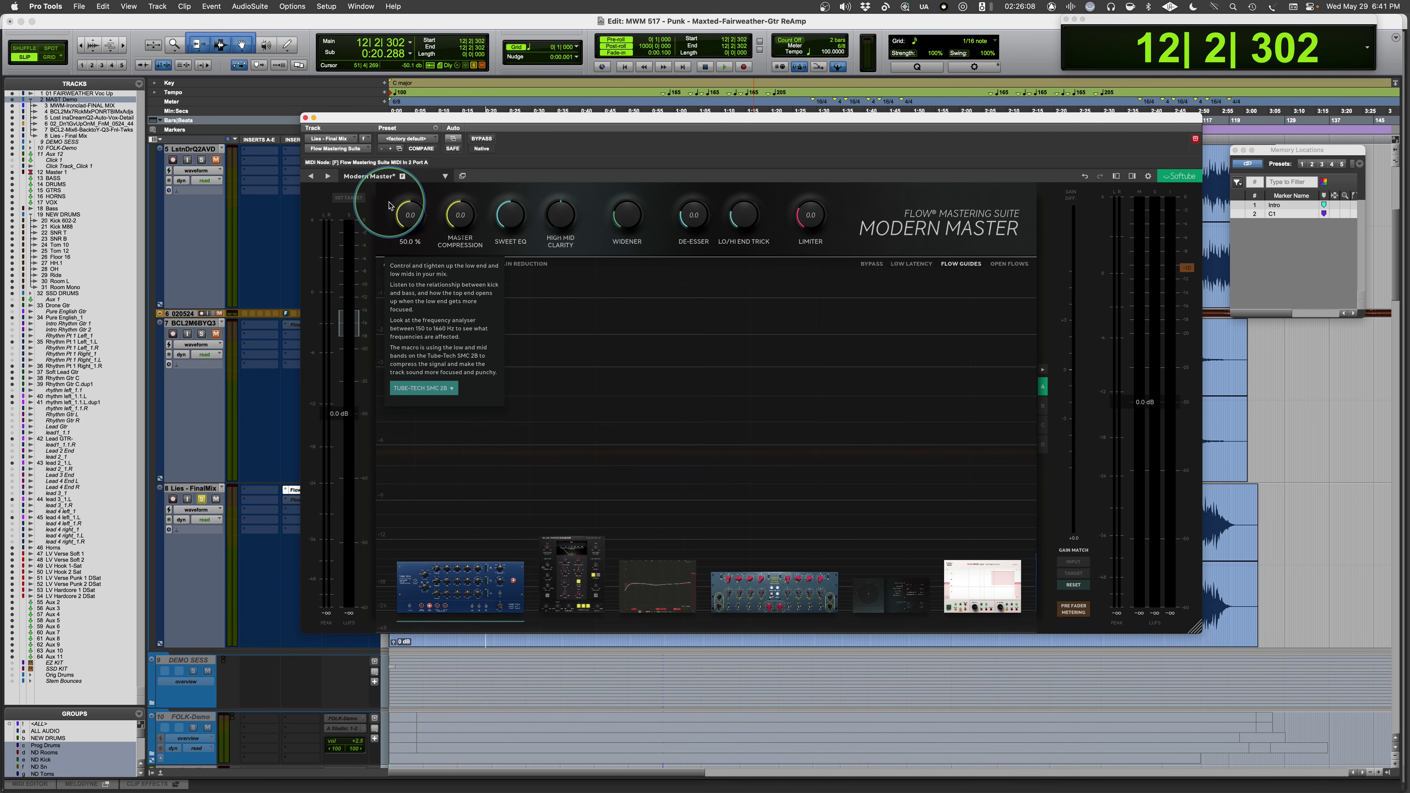
pyautogui.moveTo(516, 216)
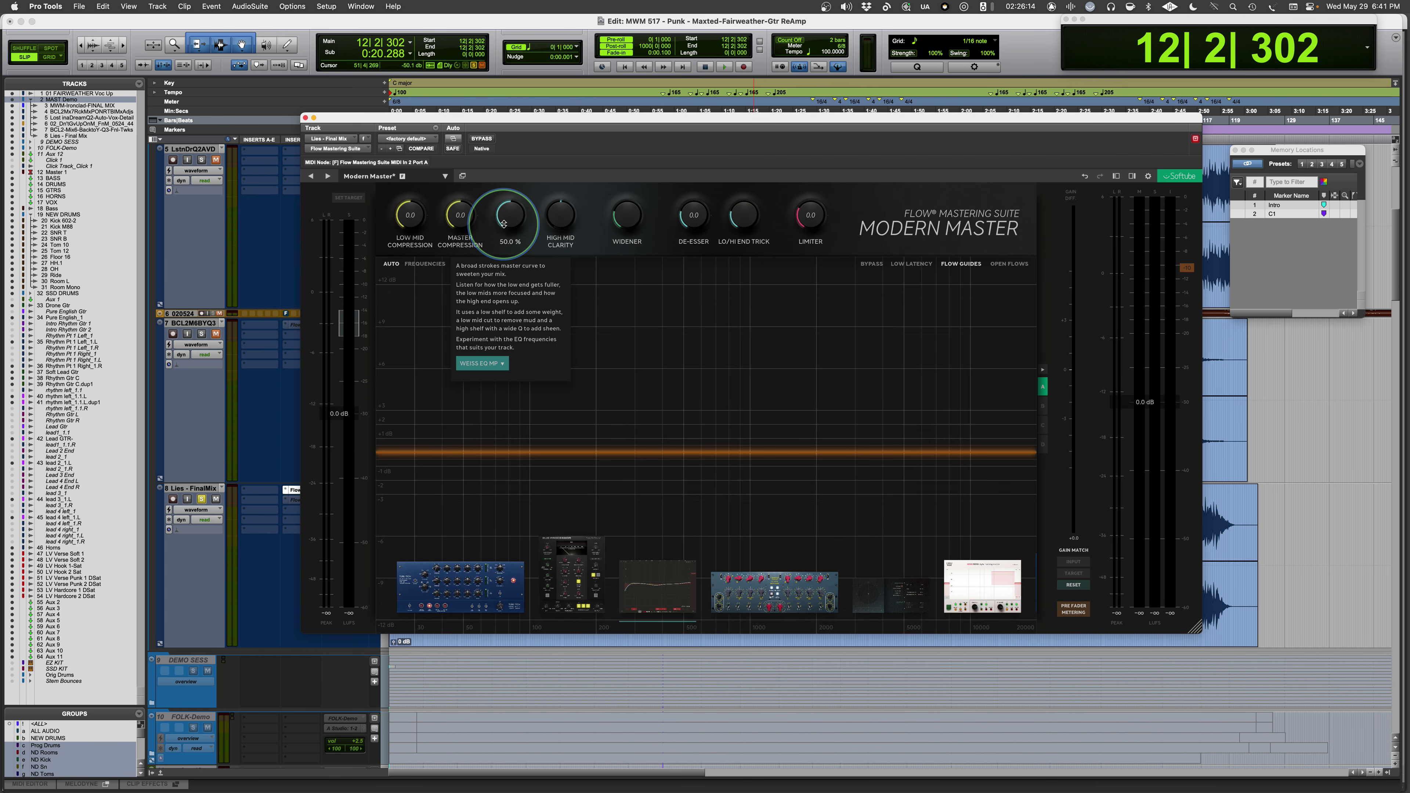
pyautogui.moveTo(682, 219)
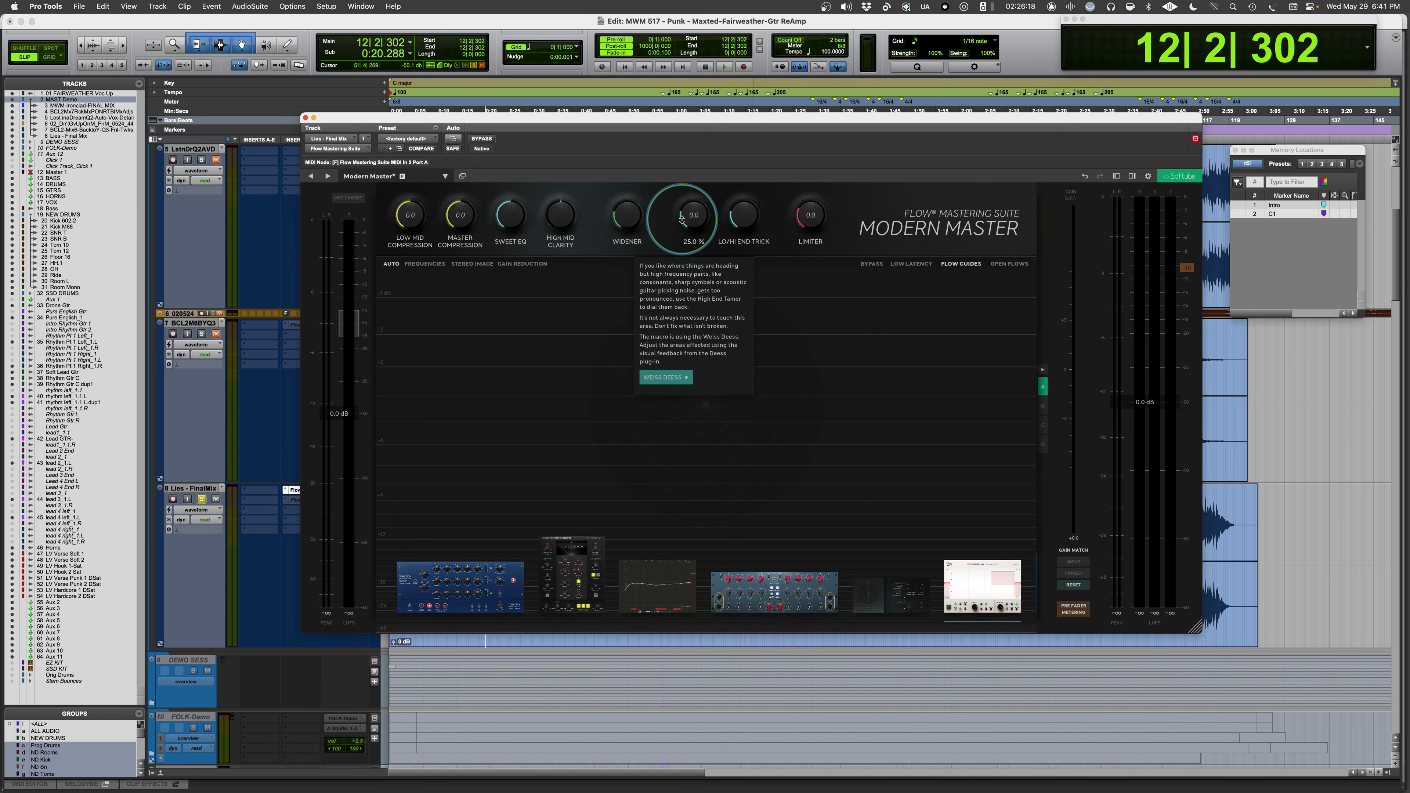
pyautogui.moveTo(624, 224)
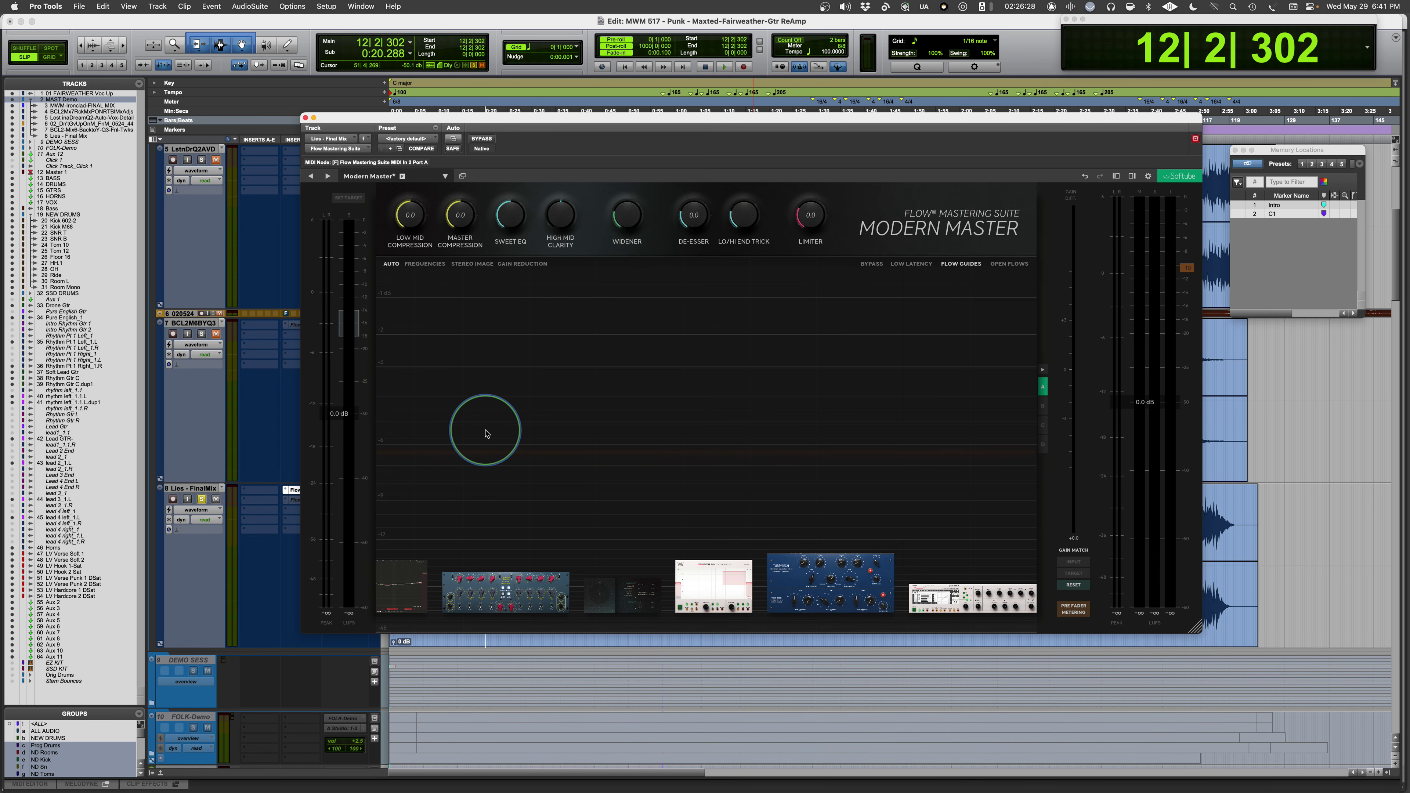
# Browse the flow library from Weiss Master through Clean and Wide, reading the flow descriptions, and return to the Modern Master chain
pyautogui.click(1009, 264)
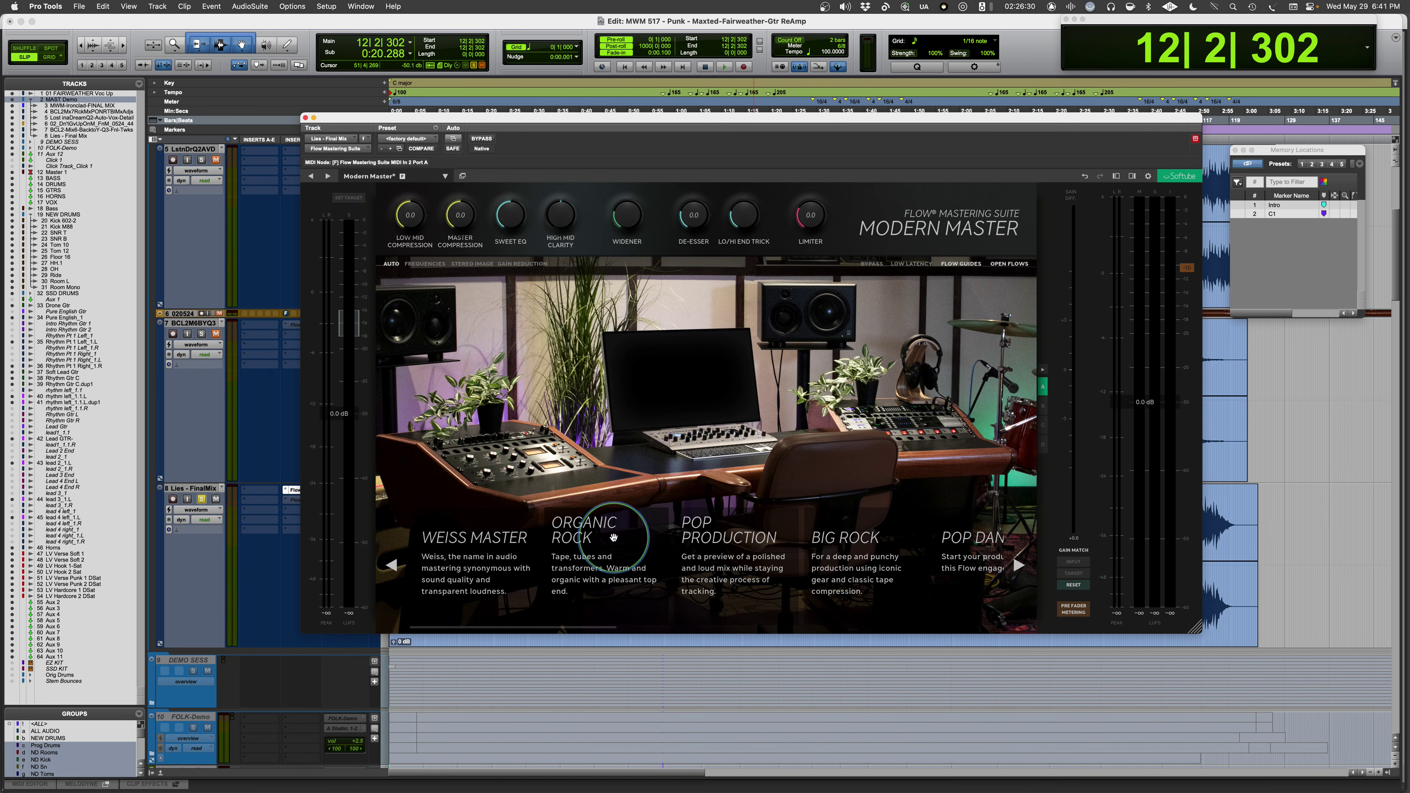
pyautogui.hscroll(10, 471, 581)
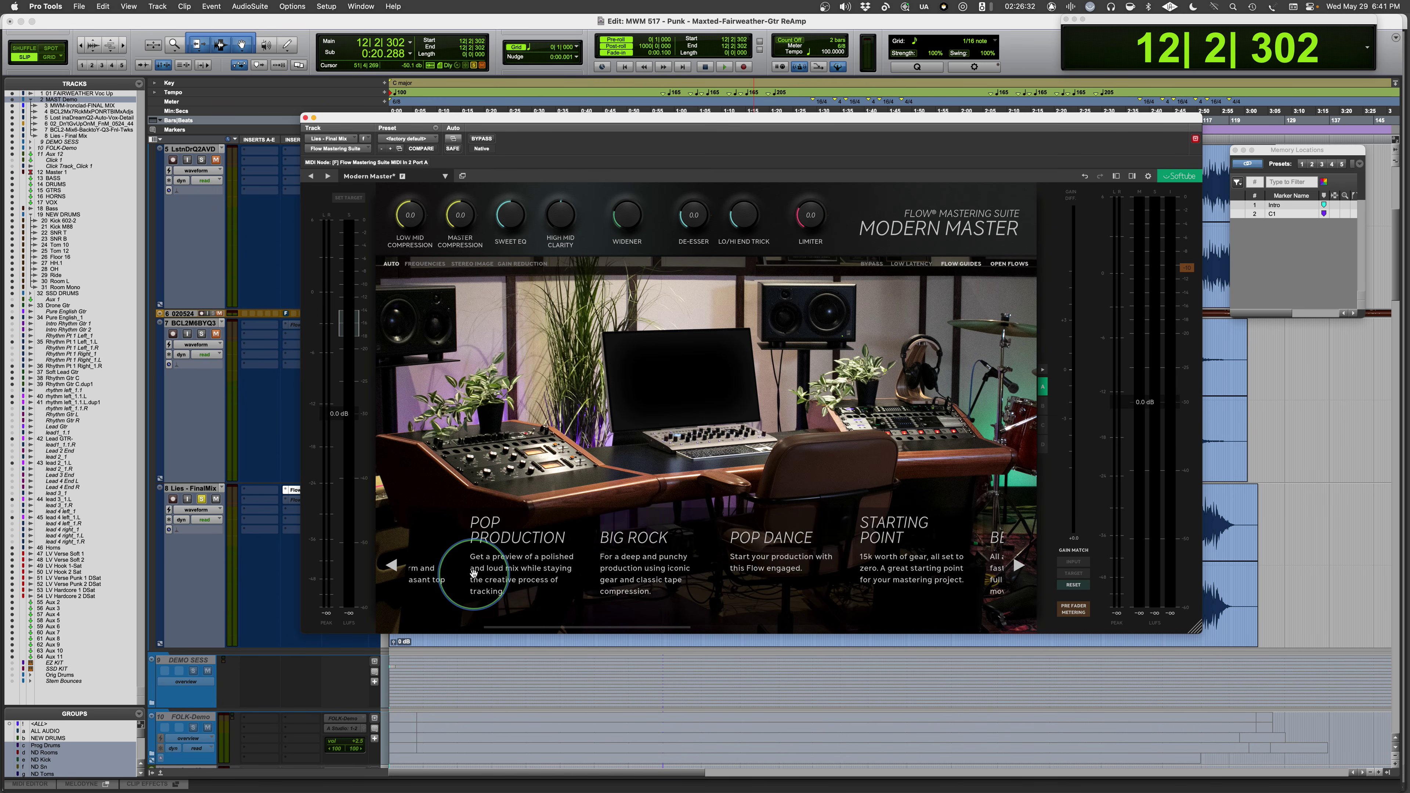
pyautogui.hscroll(8, 473, 574)
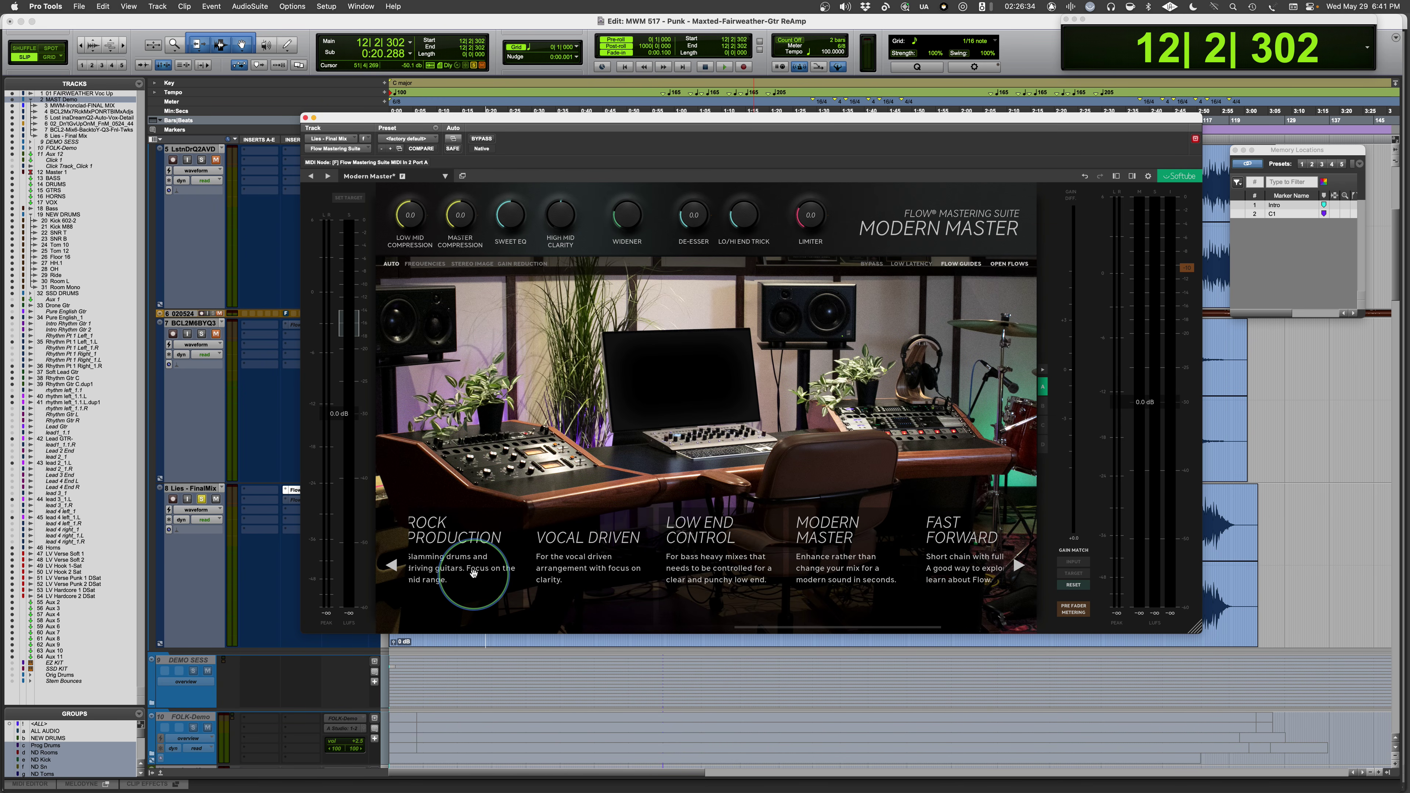
pyautogui.hscroll(3, 473, 573)
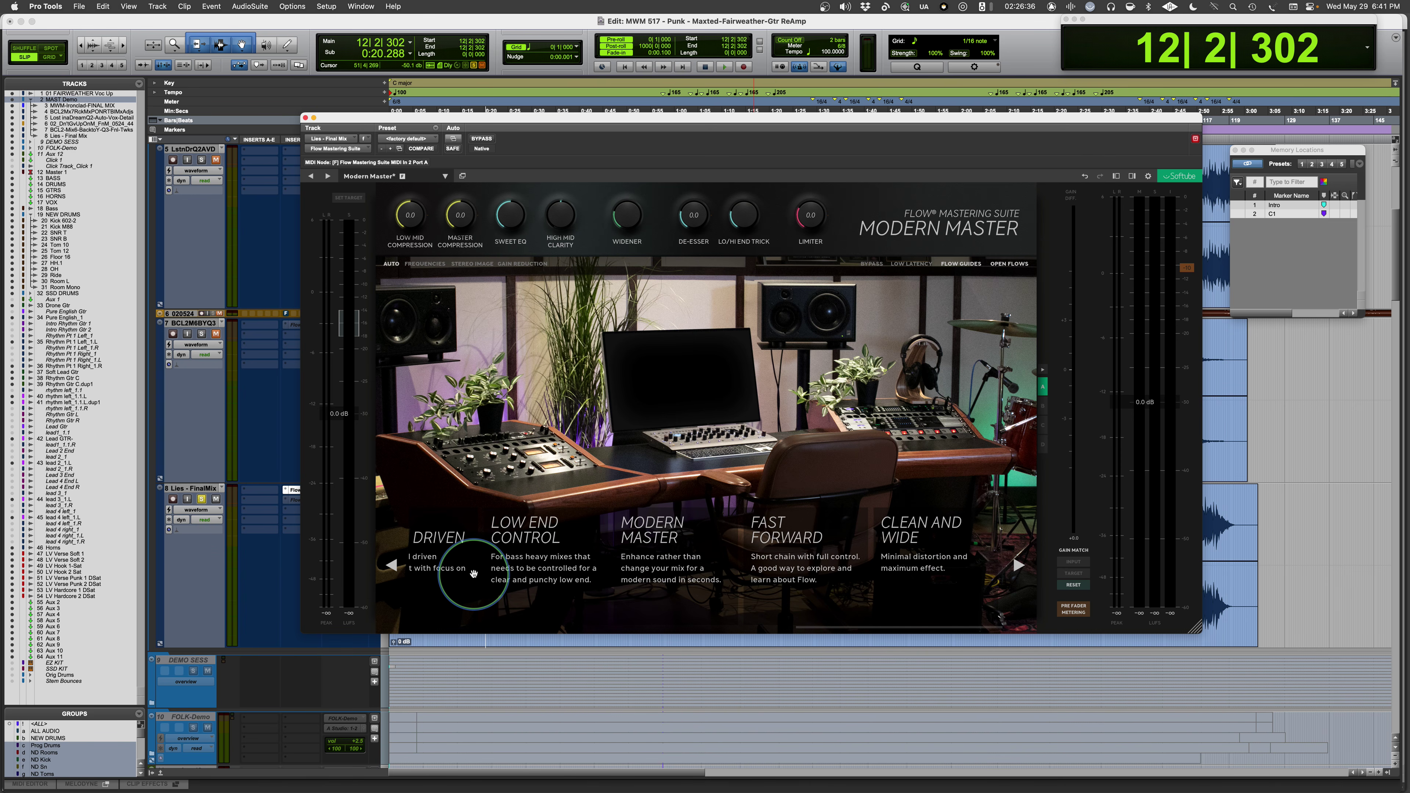
pyautogui.hscroll(-4, 473, 573)
pyautogui.hscroll(3, 473, 573)
pyautogui.hscroll(-10, 473, 573)
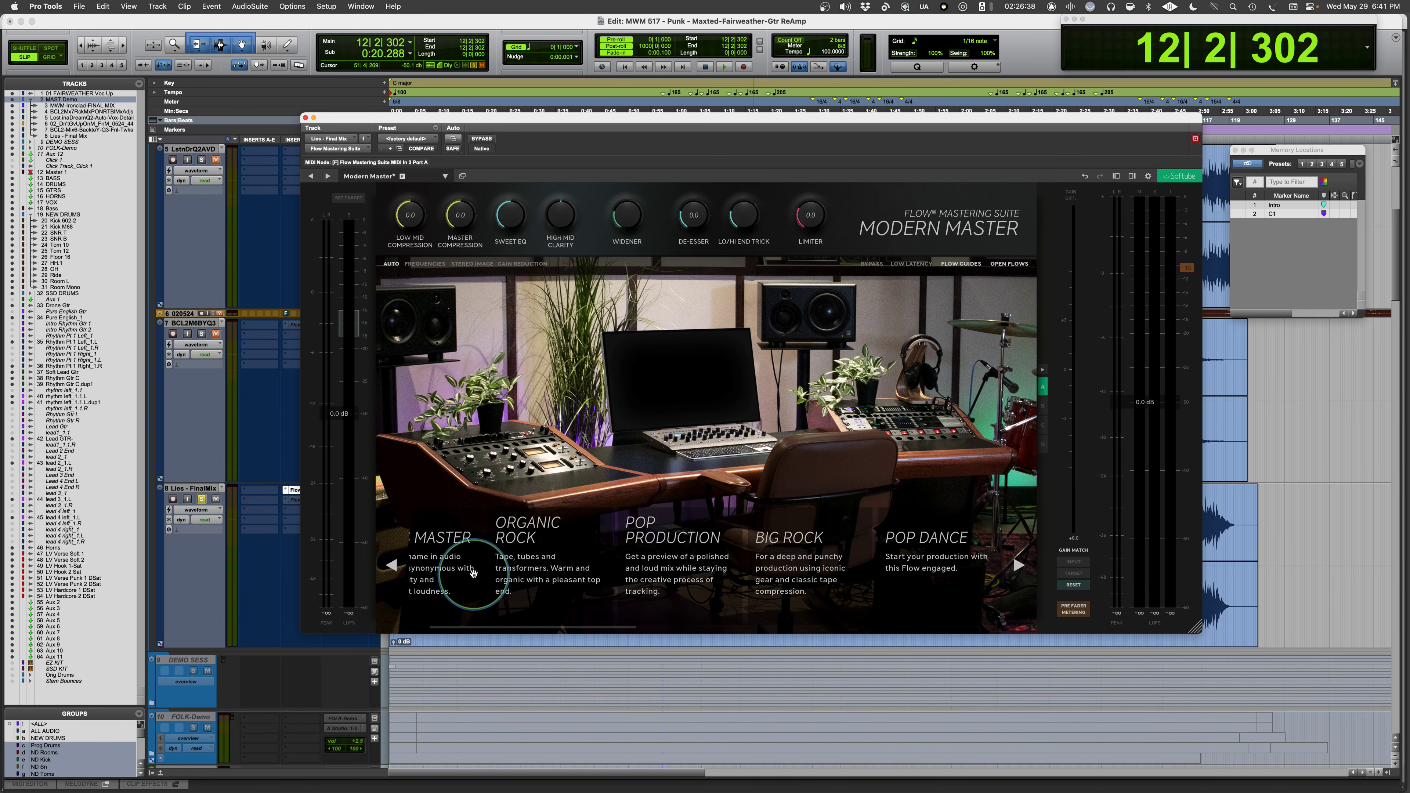
pyautogui.hscroll(-1, 473, 573)
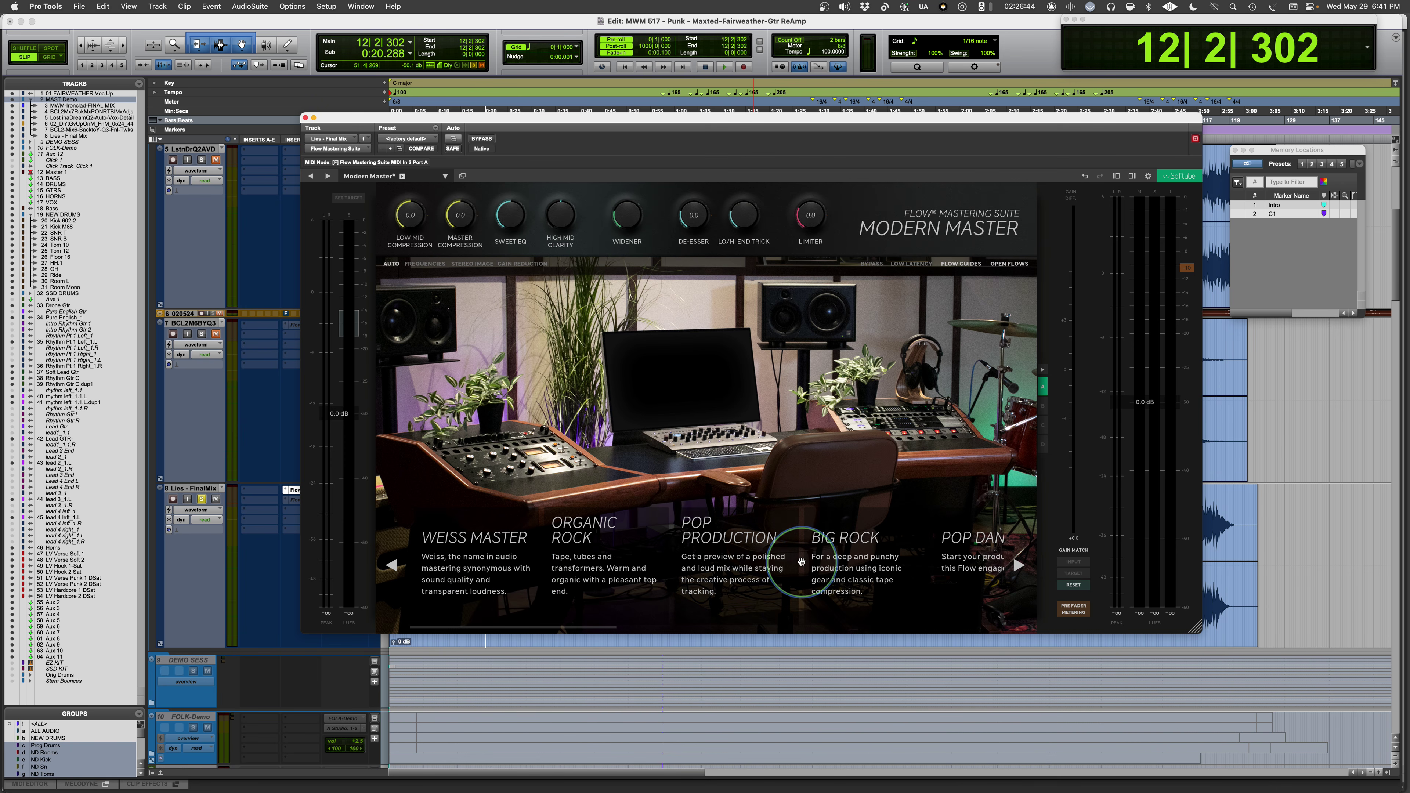
pyautogui.hscroll(5, 820, 563)
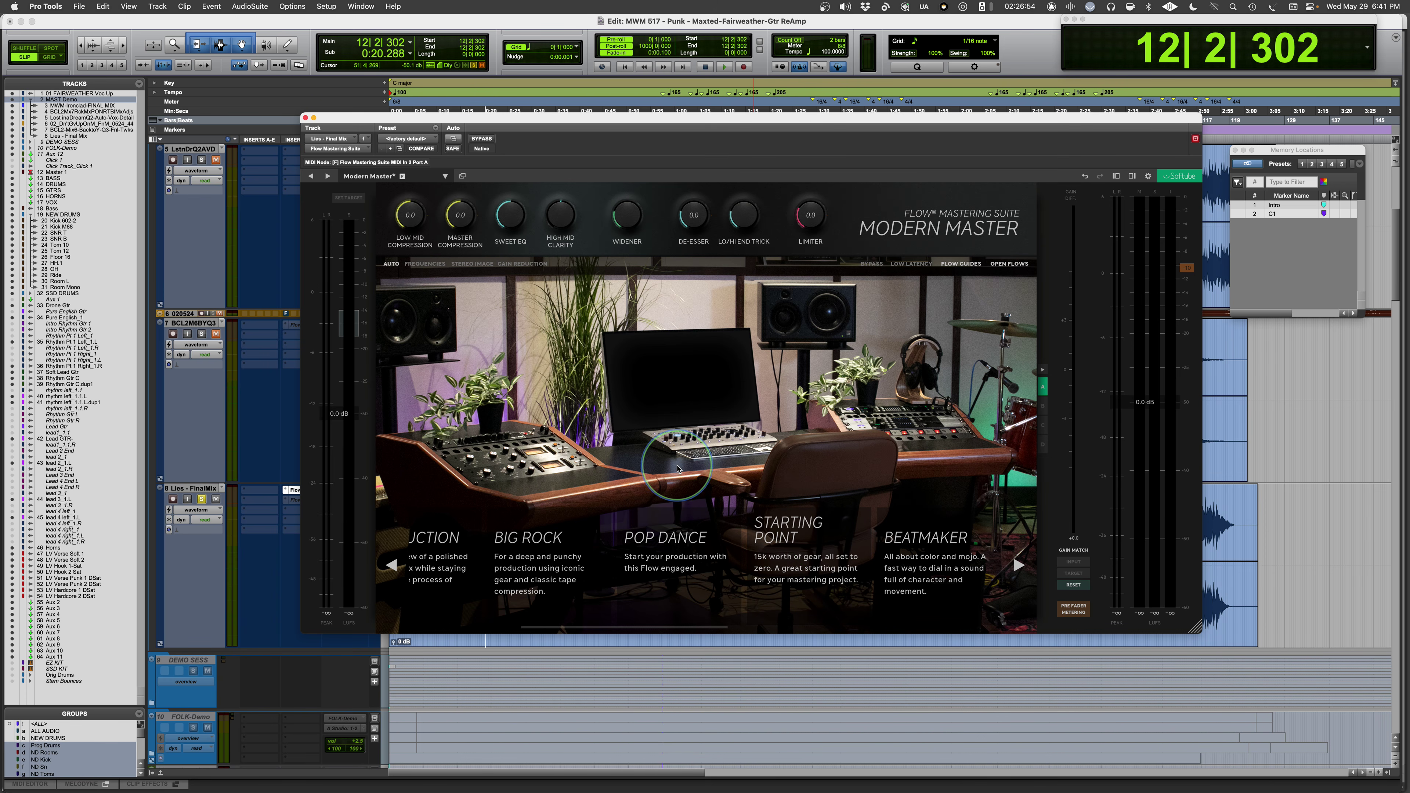
pyautogui.click(1009, 264)
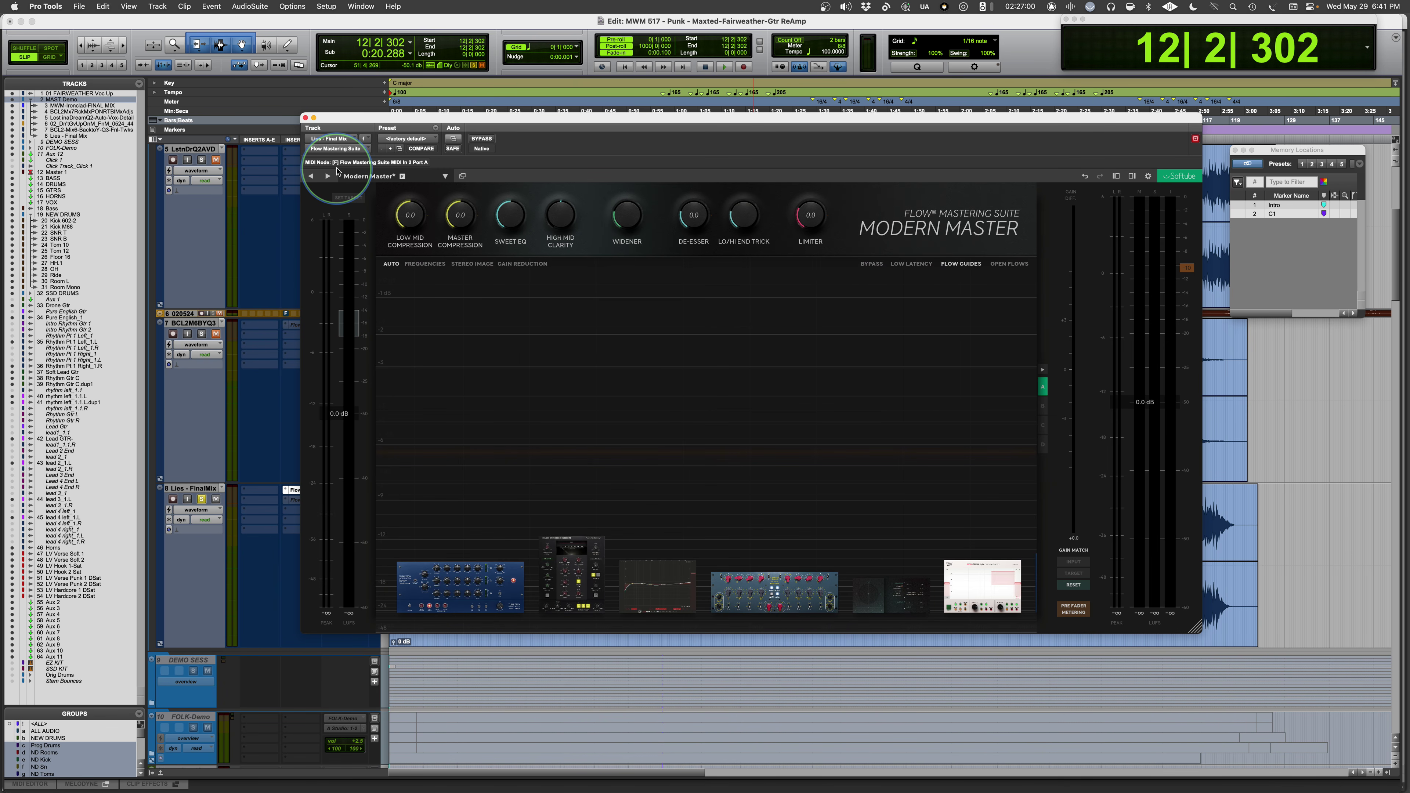
# Move the plug-in window aside, set the playback start near bar 22 of Lies - Final Mix, and reposition the plug-in over the tracks
pyautogui.moveTo(609, 121); pyautogui.dragTo(1099, 187)
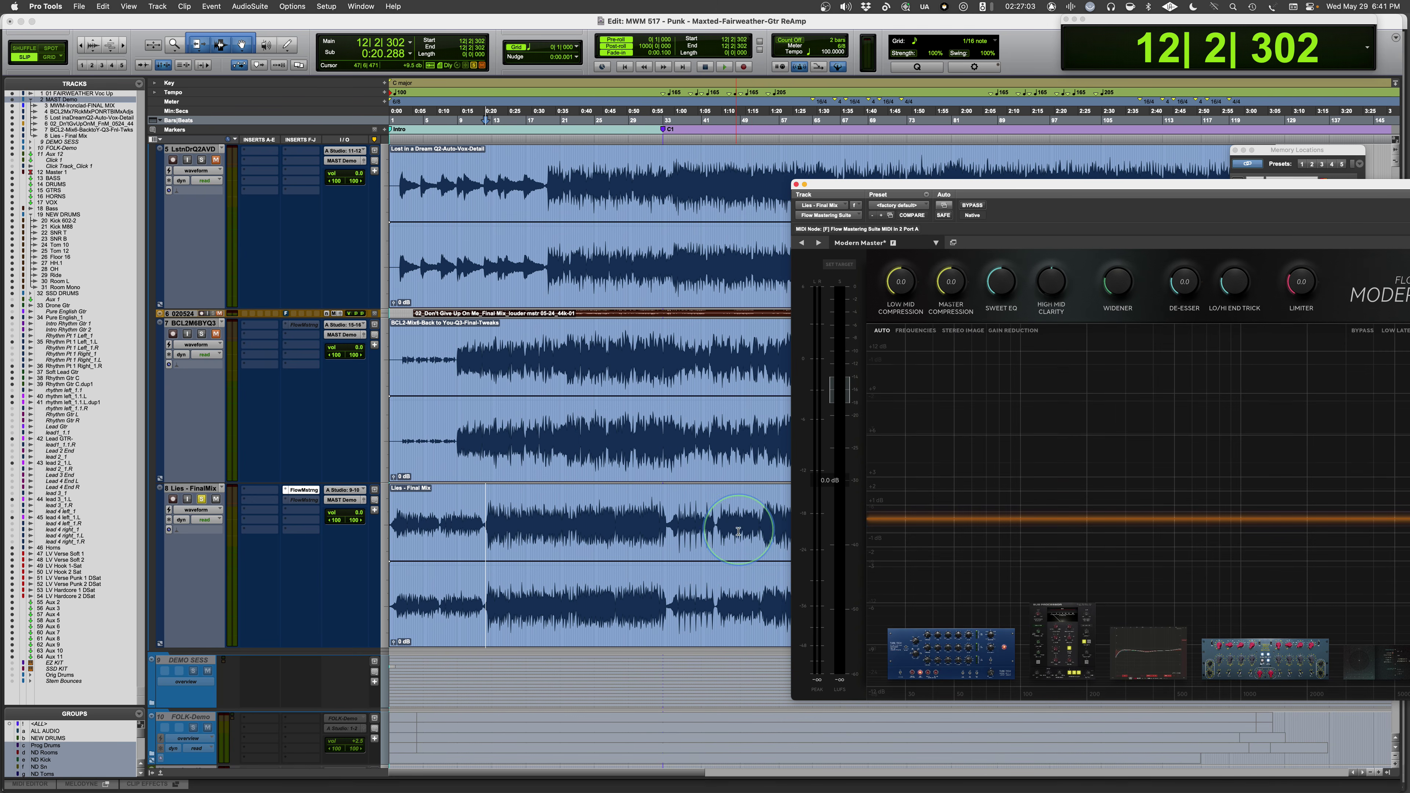
pyautogui.click(574, 512)
pyautogui.moveTo(1049, 187); pyautogui.dragTo(583, 156)
pyautogui.click(503, 390)
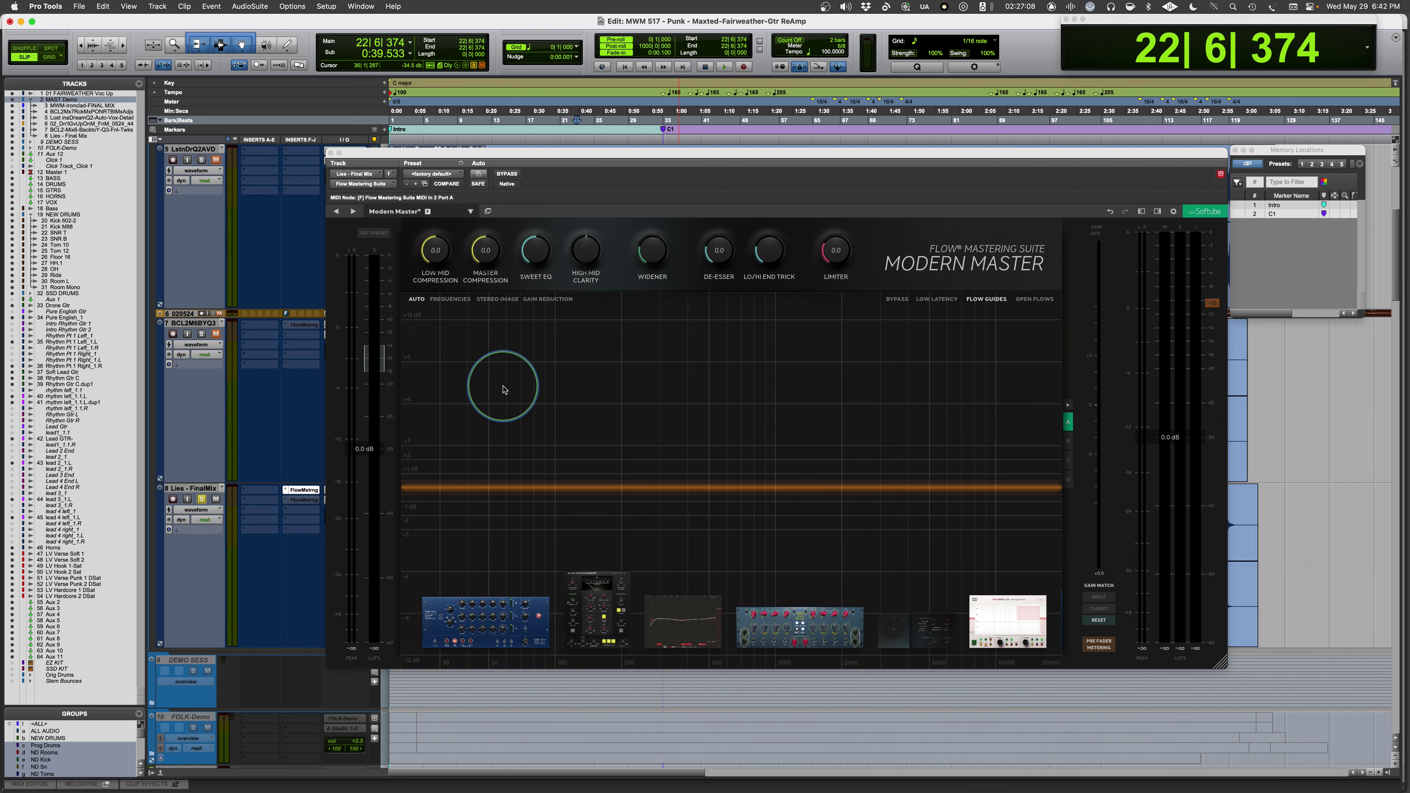
# Lower the plug-in's output level to -7.6 dB and play the mix from bar 22 to audition the chain
pyautogui.moveTo(1171, 438); pyautogui.dragTo(1173, 498)
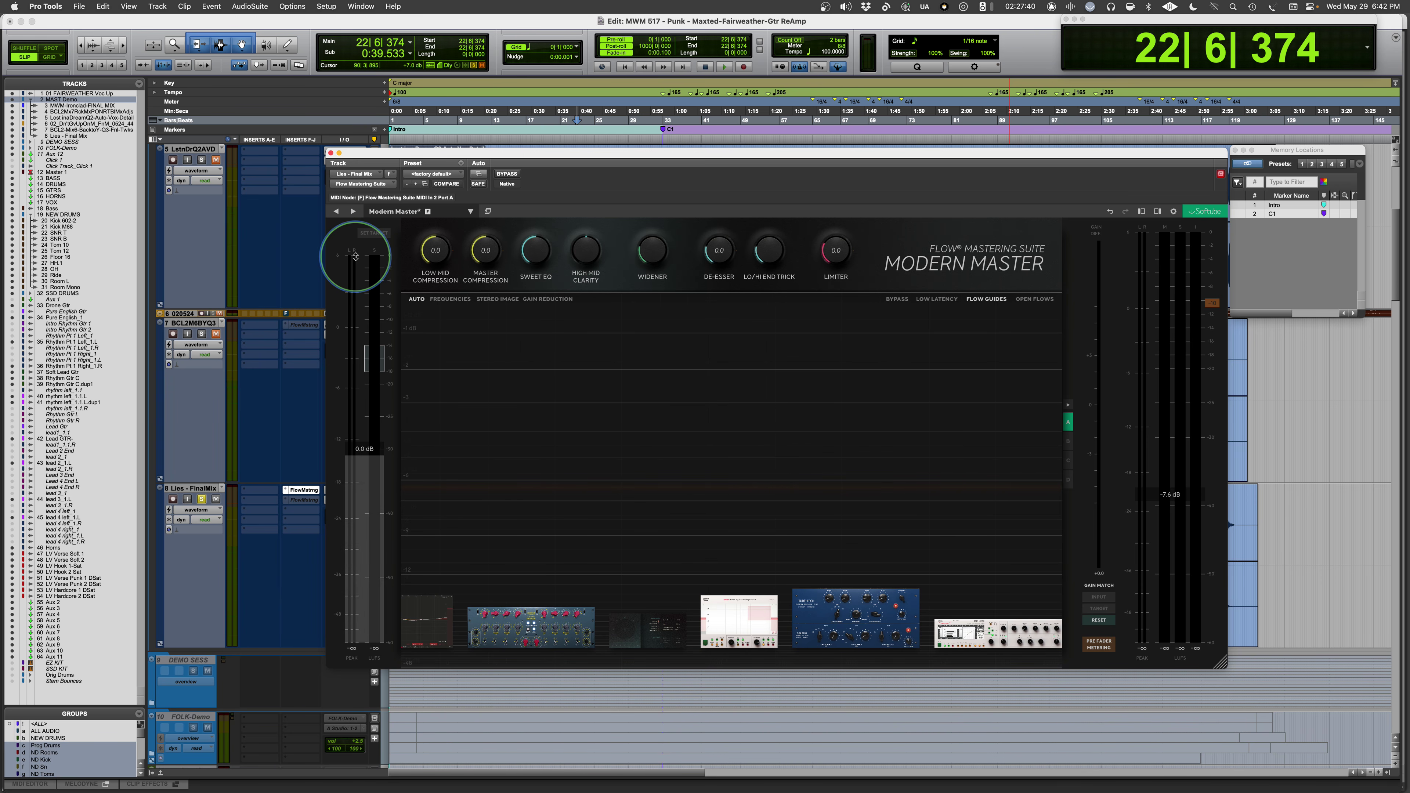
pyautogui.press('space')
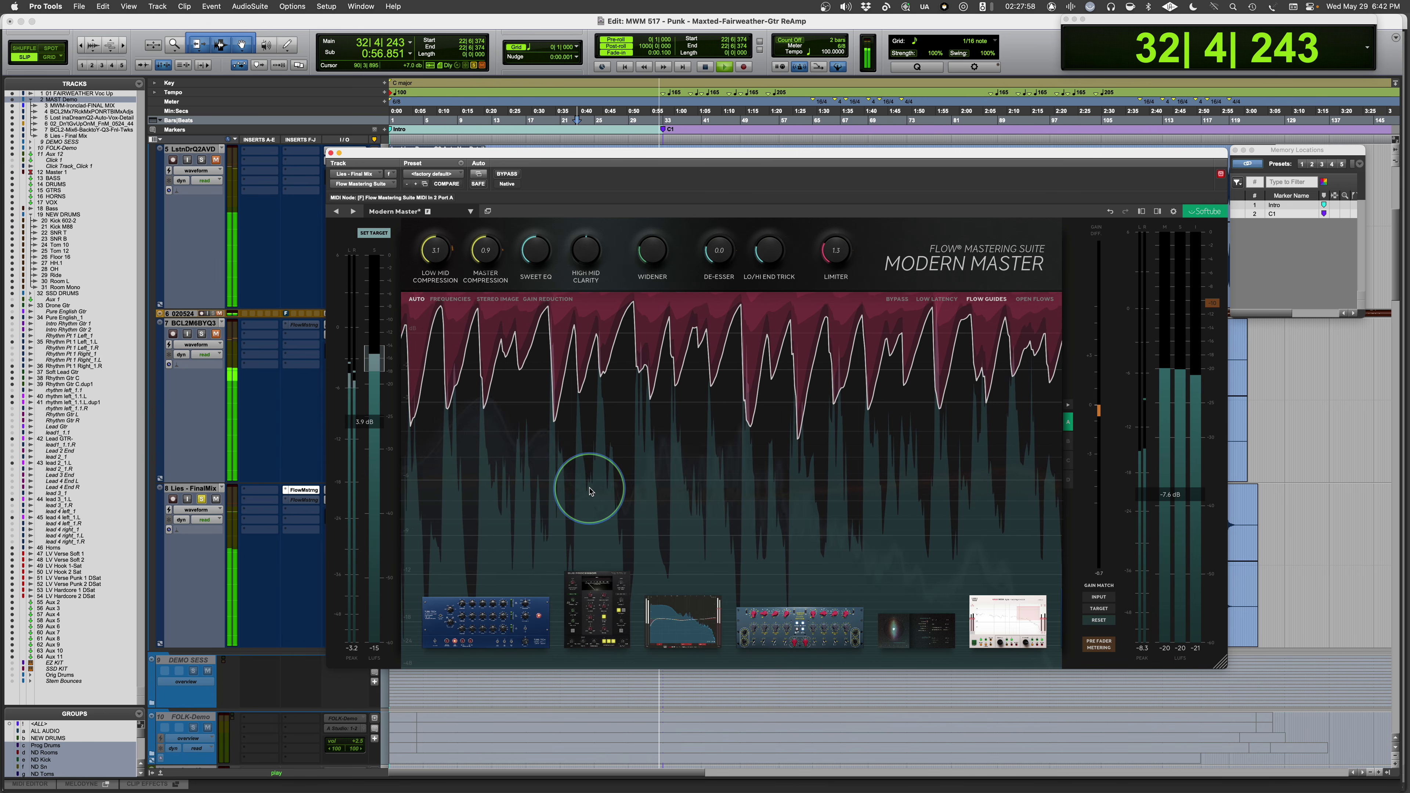
pyautogui.press('space')
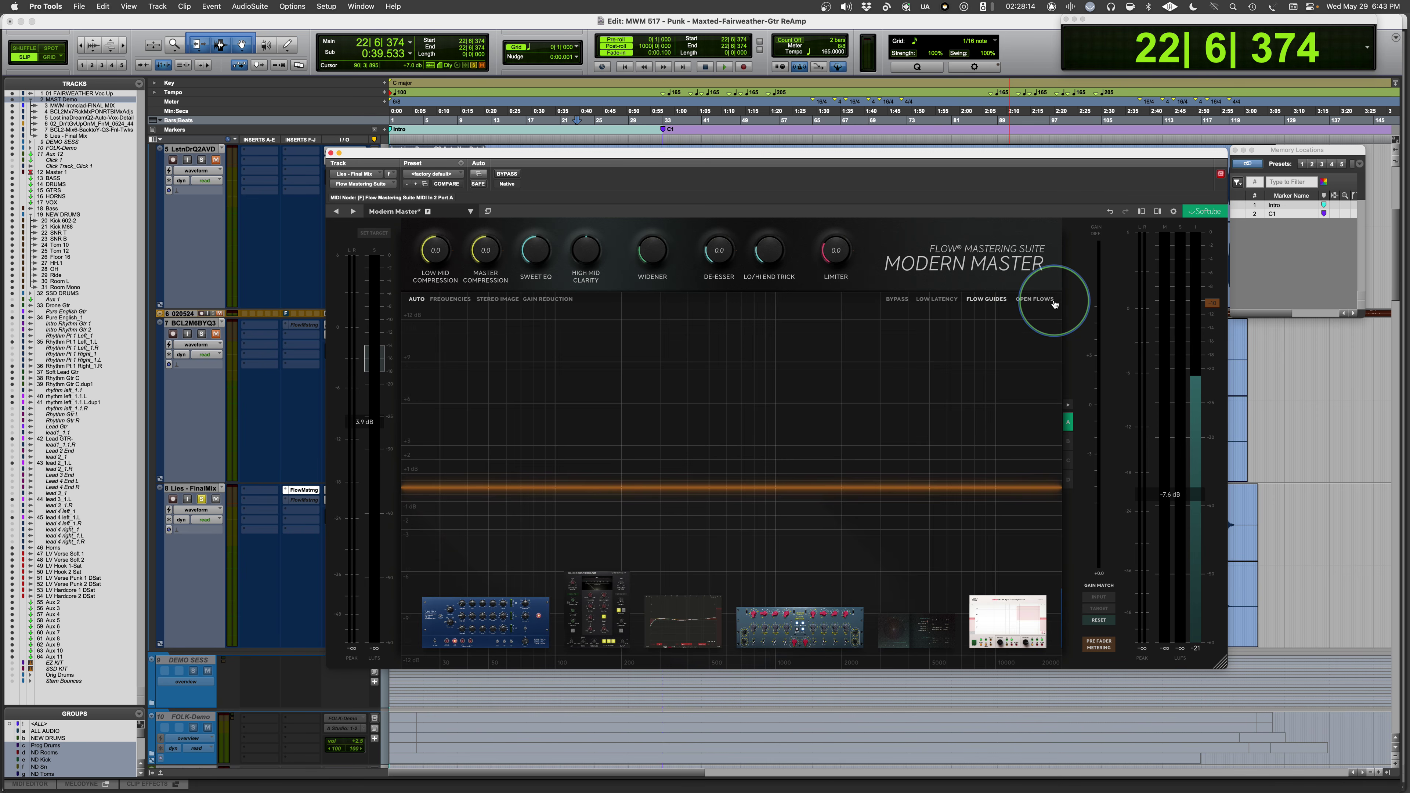
# Load the Modern Master flow from the flow library
pyautogui.click(1036, 300)
pyautogui.hscroll(10, 787, 599)
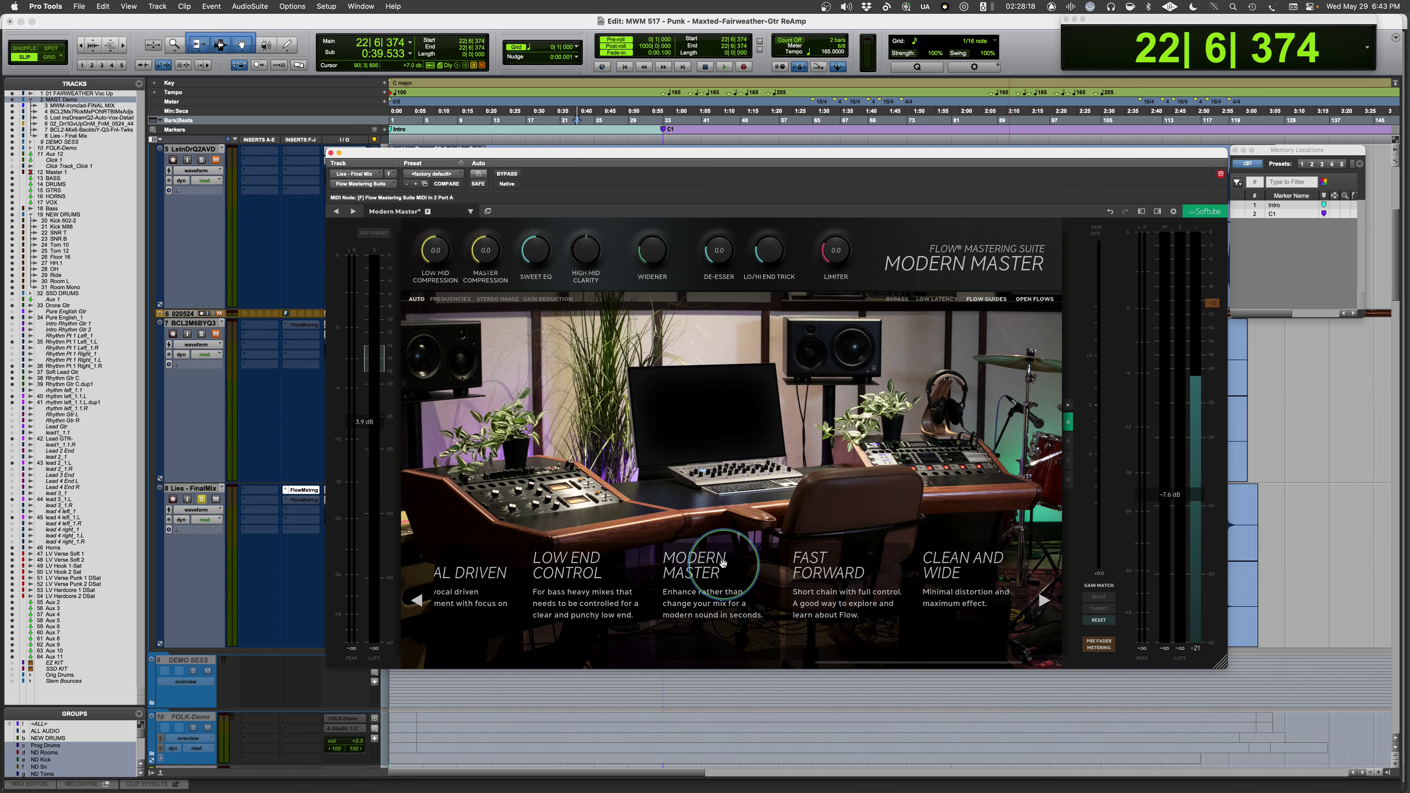
pyautogui.click(688, 575)
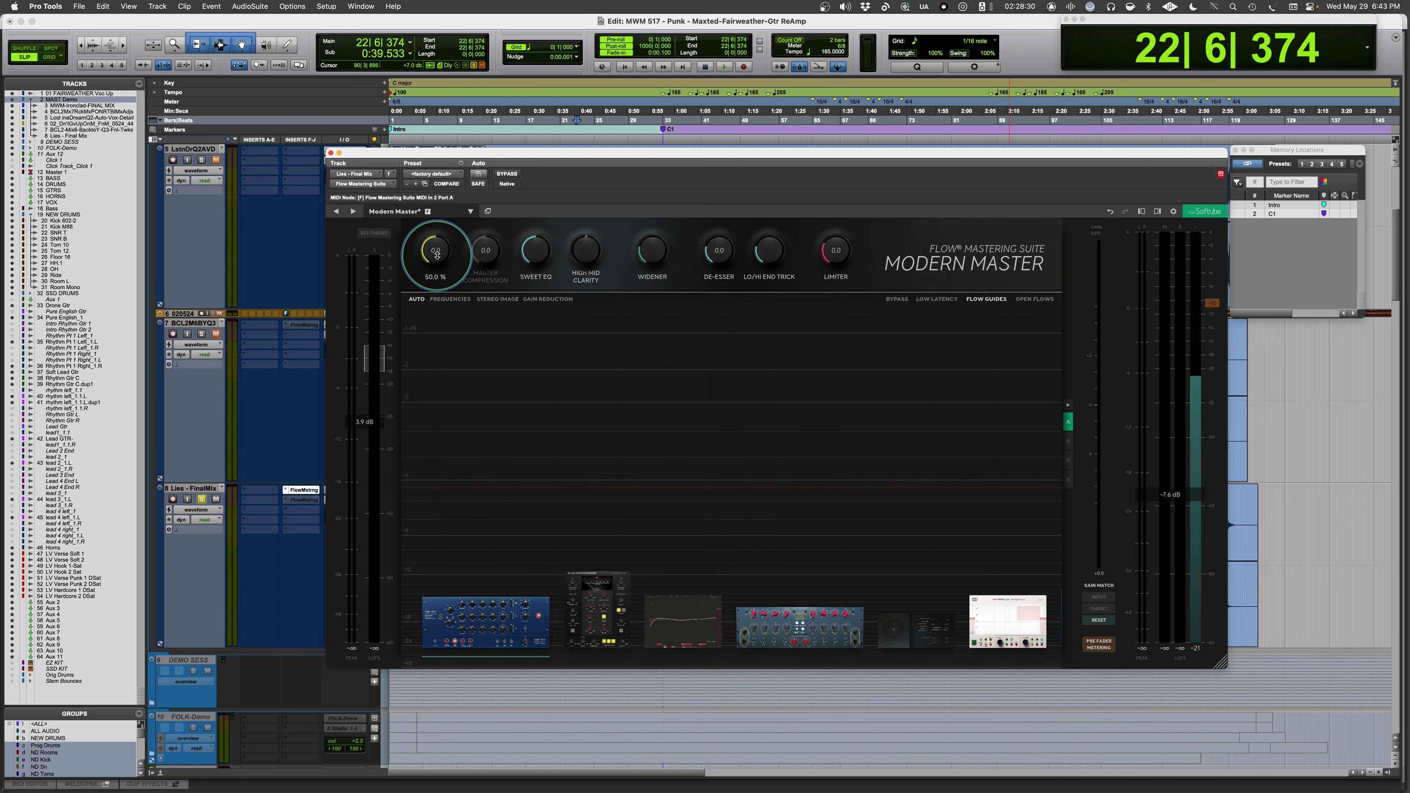
# Raise the Low Mid Compression macro to about 75%, with its Tube-Tech multiband compressor in view
pyautogui.moveTo(436, 255)
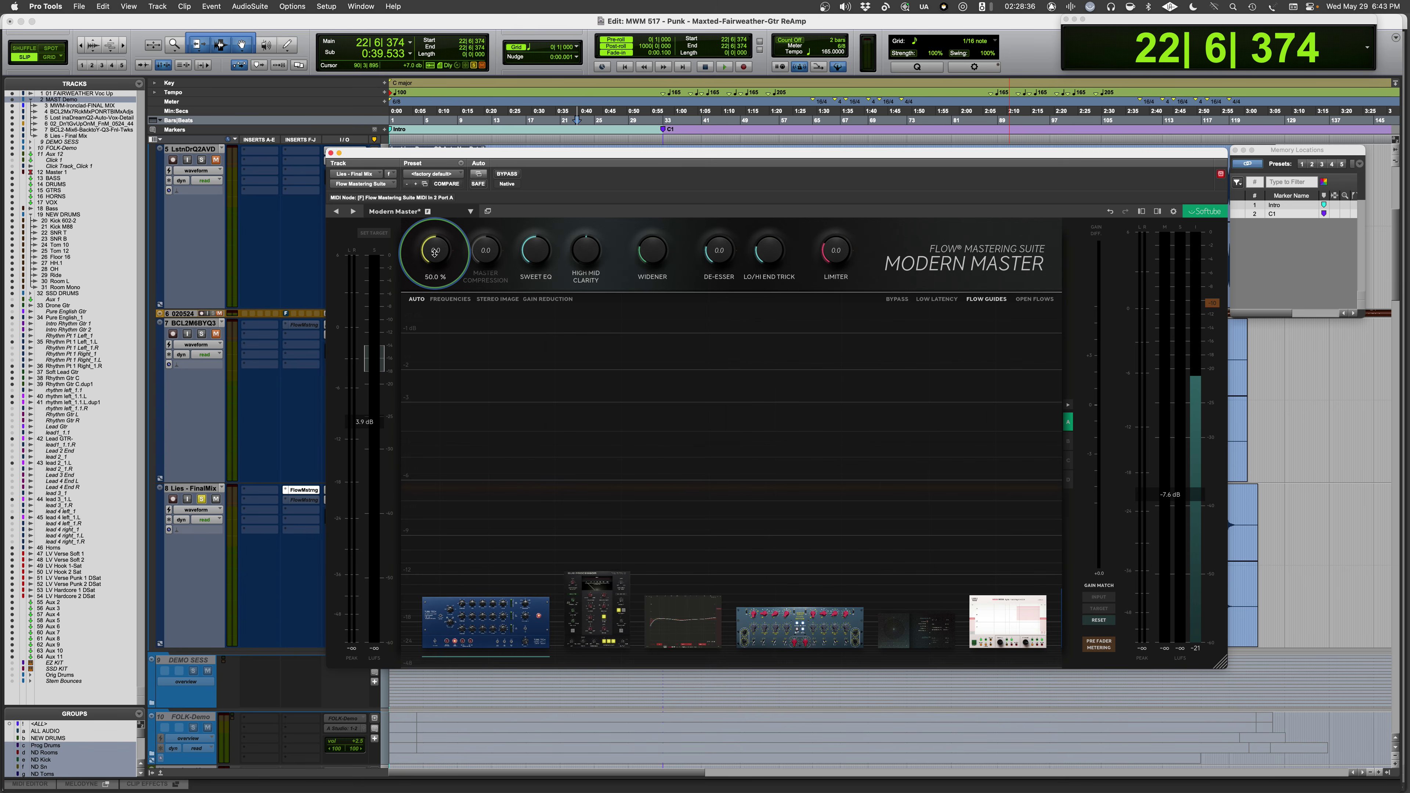
pyautogui.moveTo(435, 253)
pyautogui.mouseDown()
pyautogui.moveTo(439, 212)
pyautogui.moveTo(432, 266)
pyautogui.mouseUp()
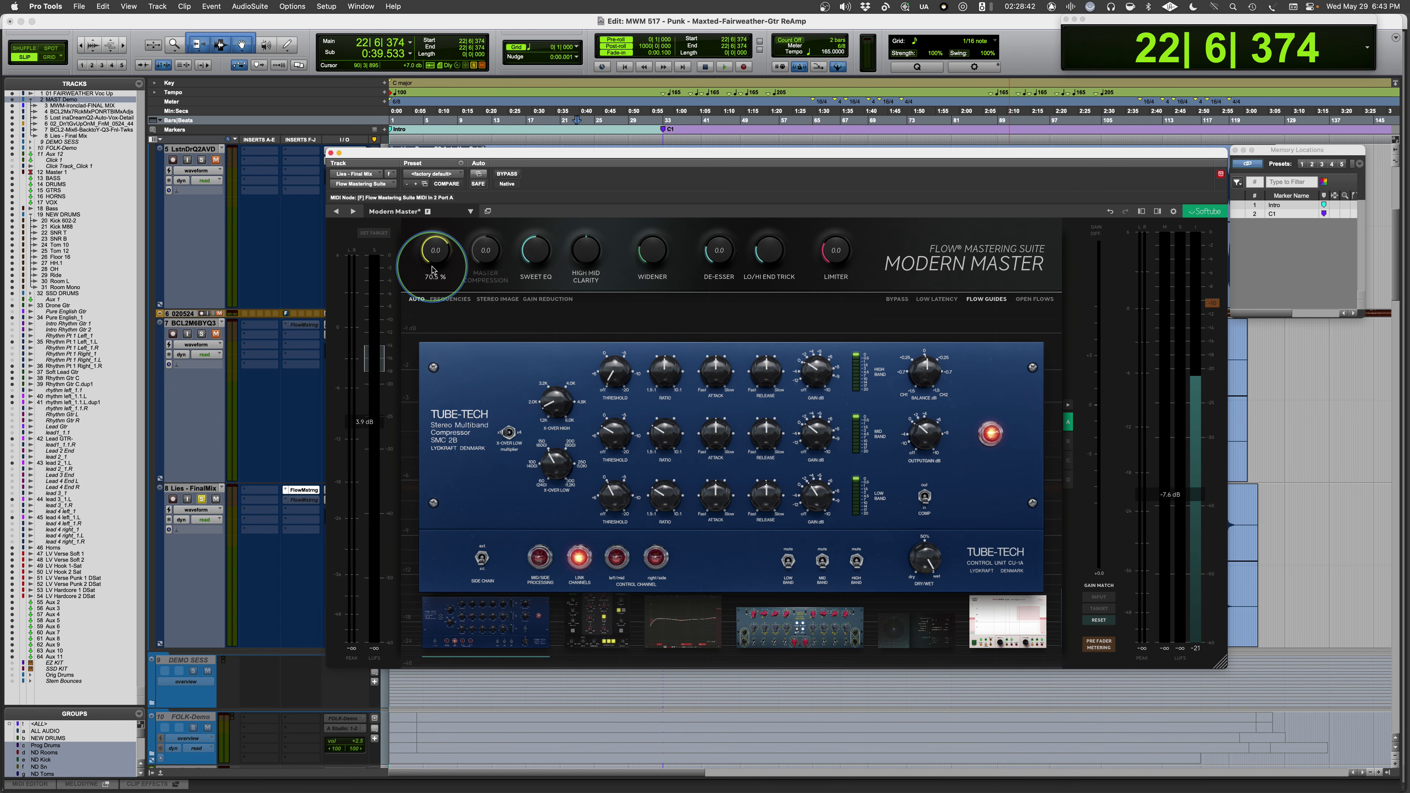
pyautogui.moveTo(438, 254)
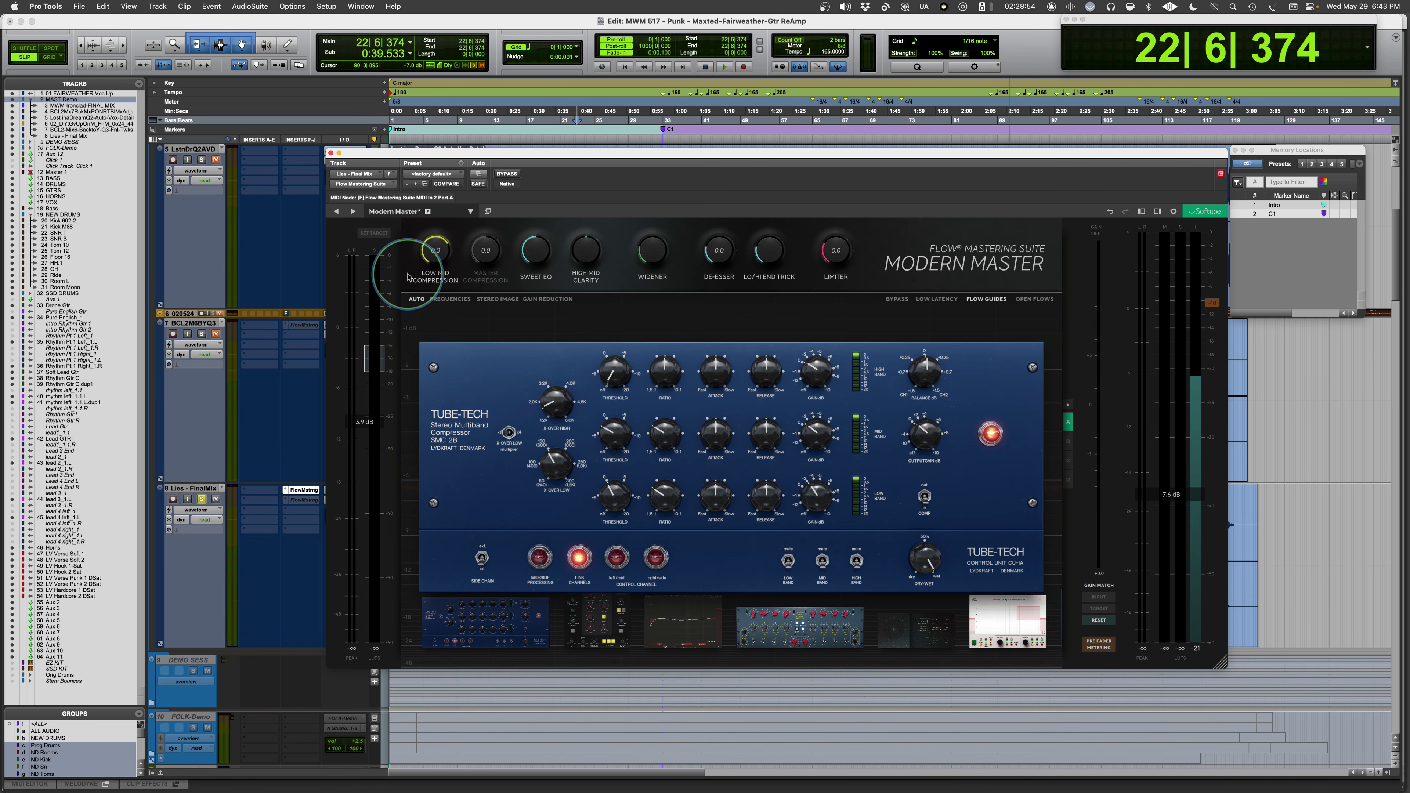
# Examine the processors behind the Sweet EQ, High Mid Clarity and Widener macros
pyautogui.moveTo(536, 252)
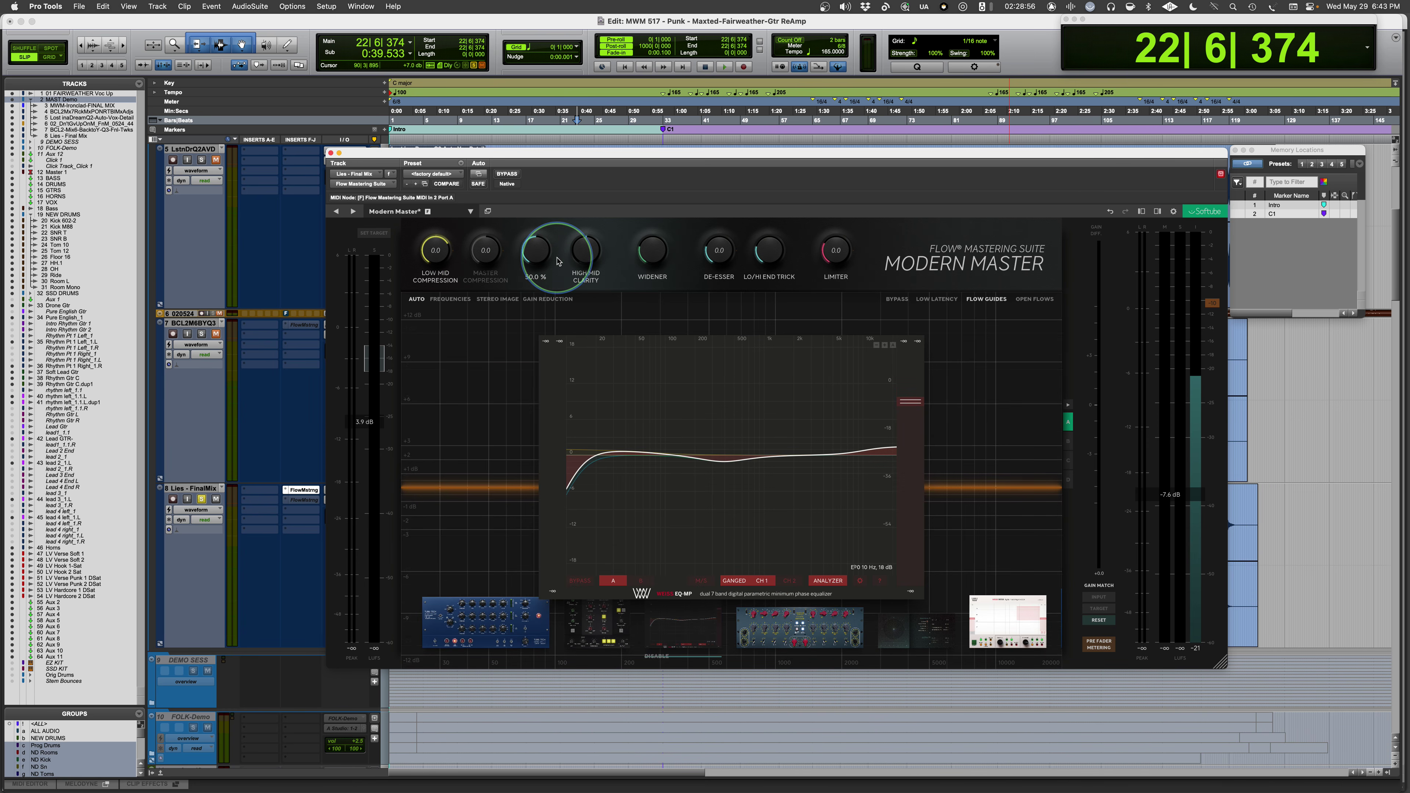
pyautogui.moveTo(484, 254)
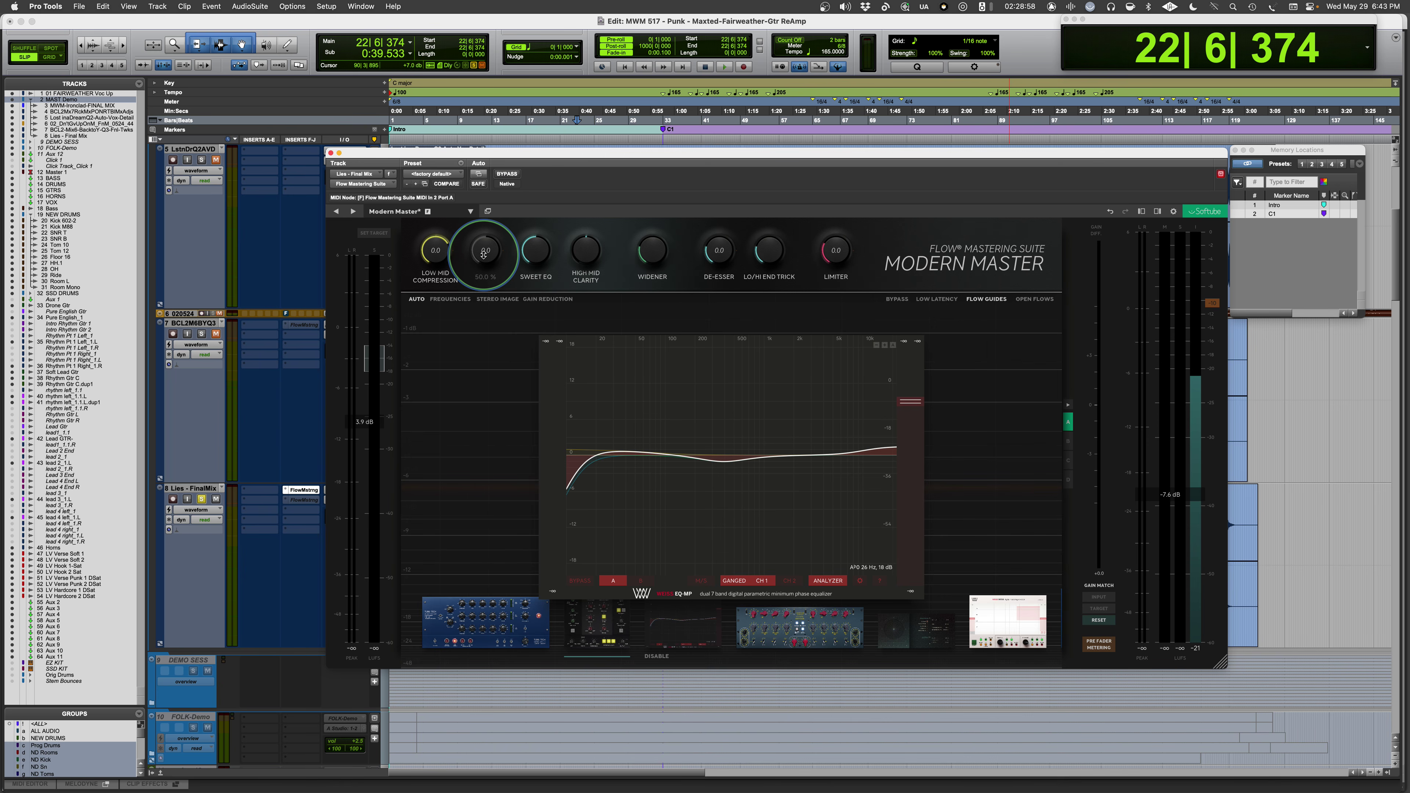
pyautogui.moveTo(582, 253)
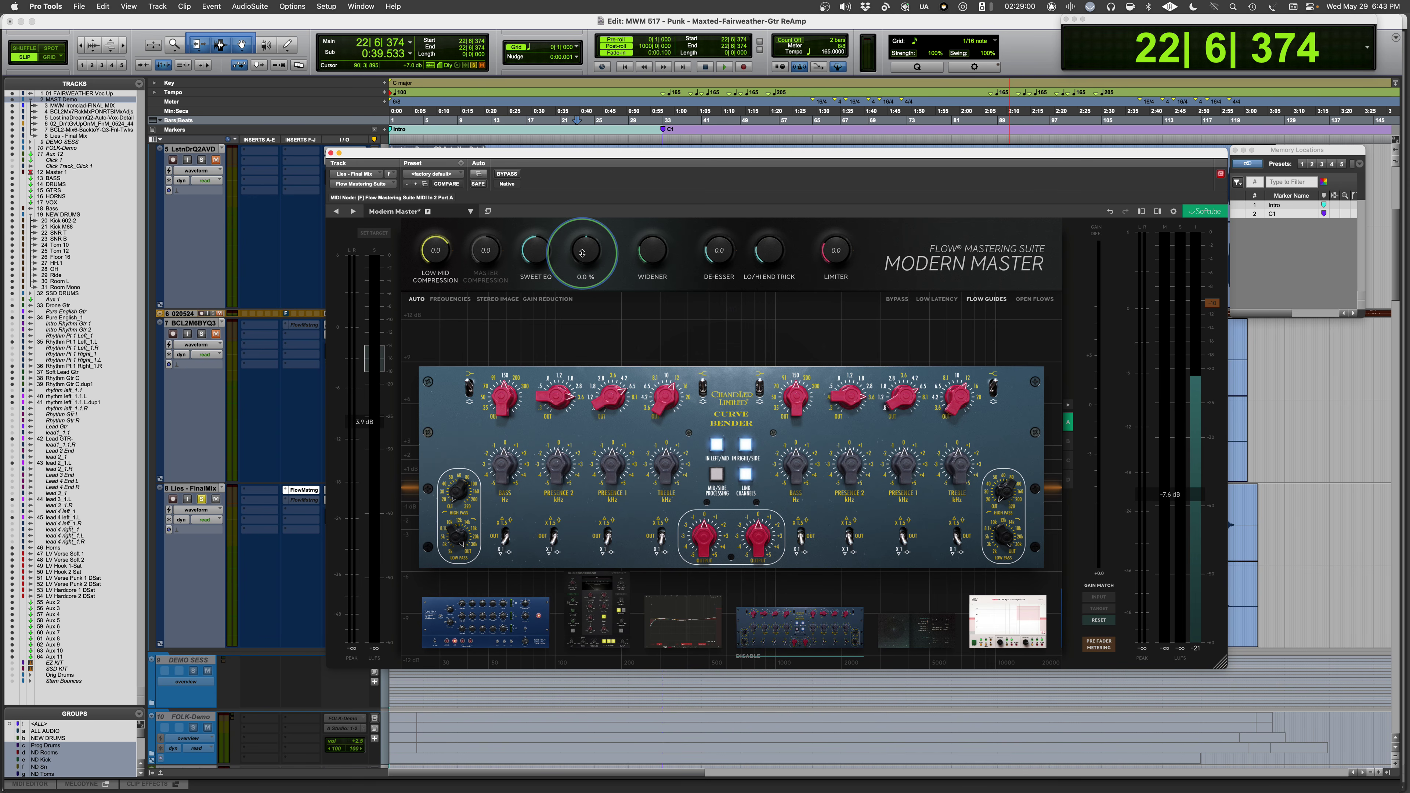
pyautogui.moveTo(642, 251)
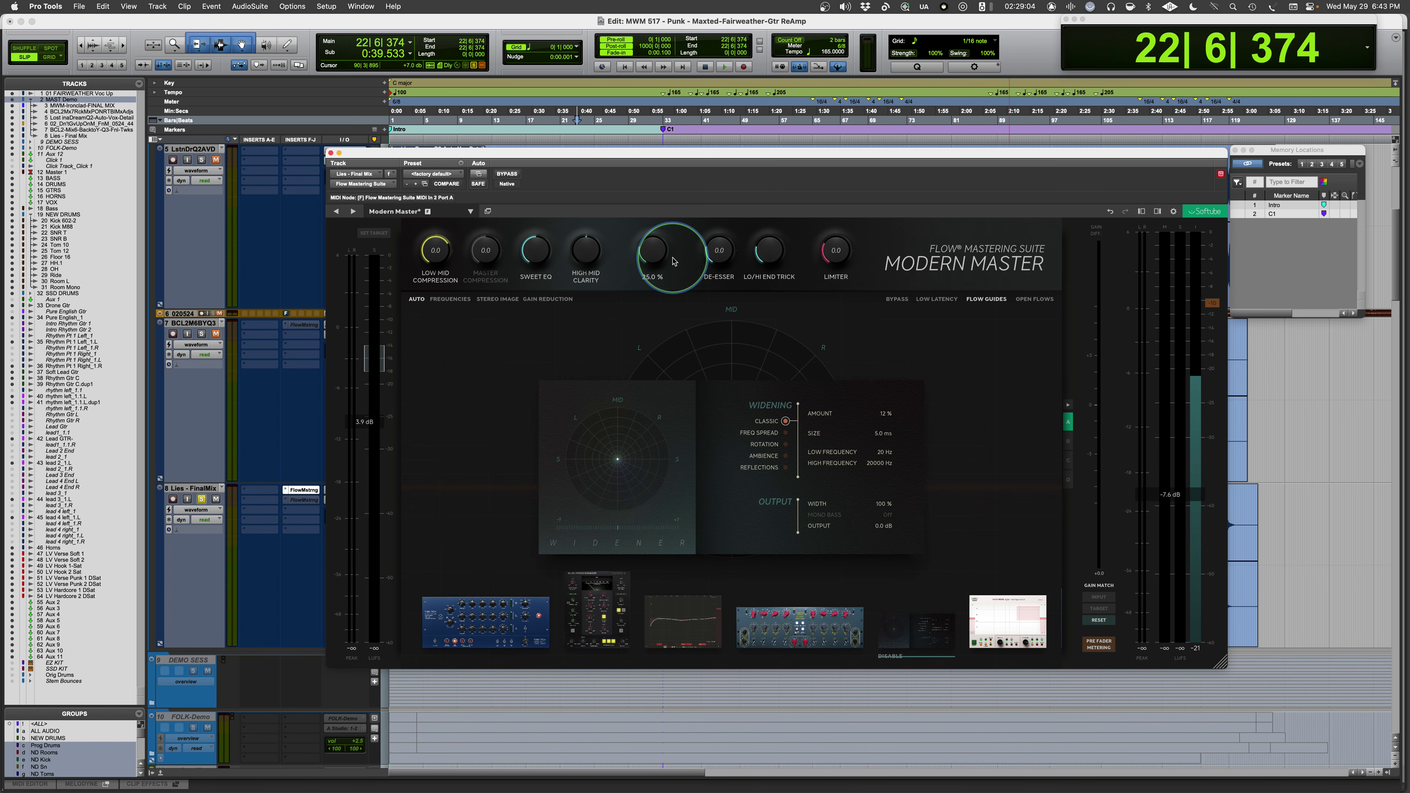
# Examine the processors behind the De-esser, Lo/Hi End Trick and Limiter macros
pyautogui.moveTo(722, 251)
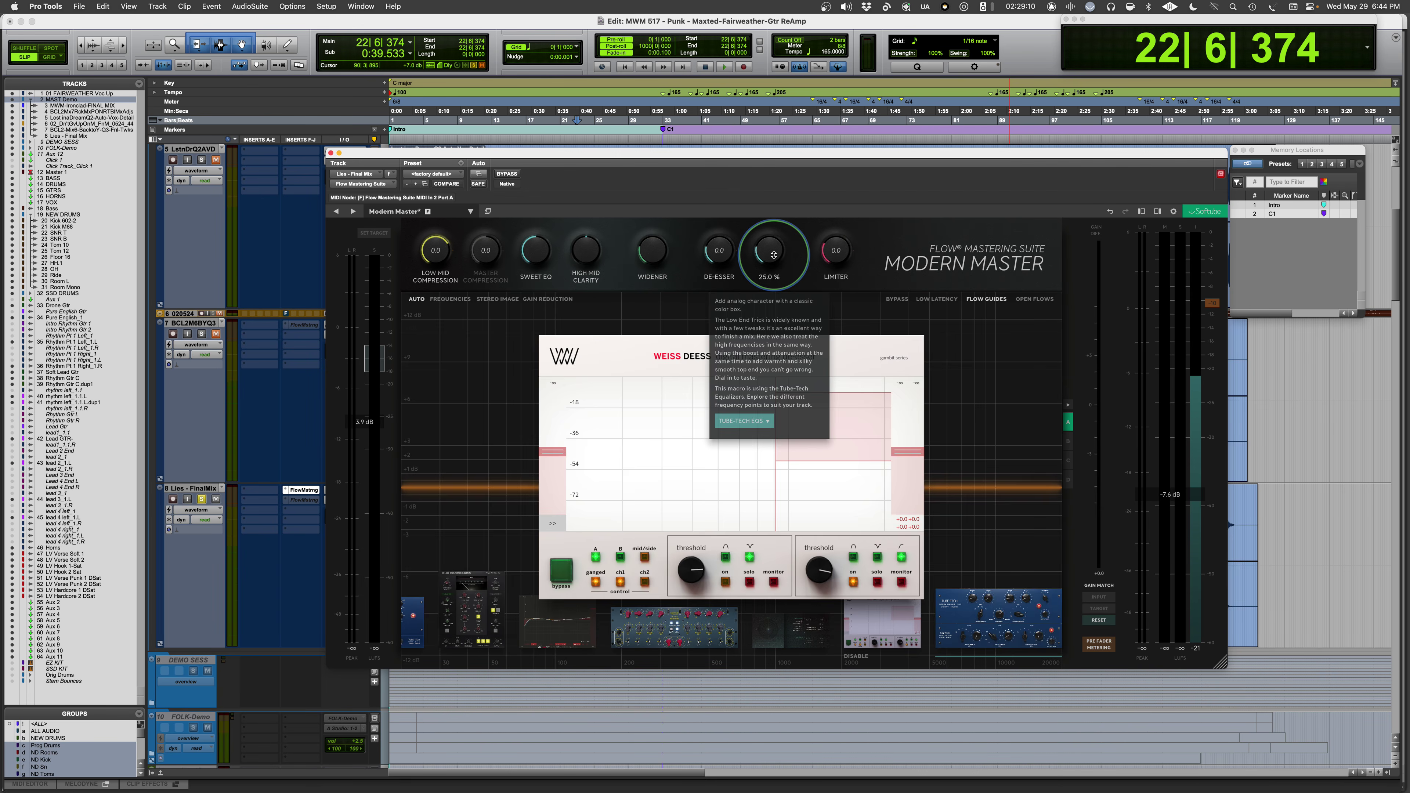
pyautogui.moveTo(774, 255)
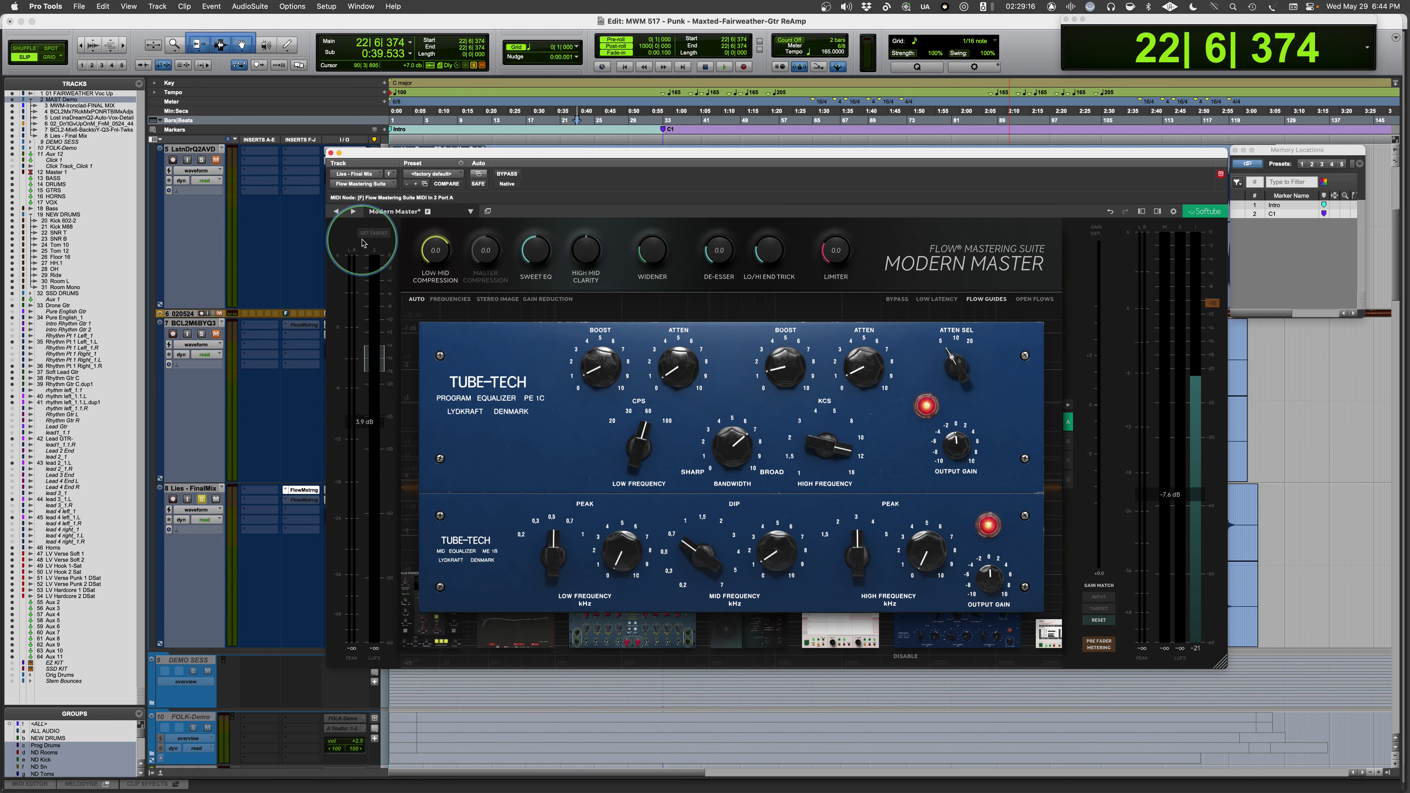
pyautogui.moveTo(842, 253)
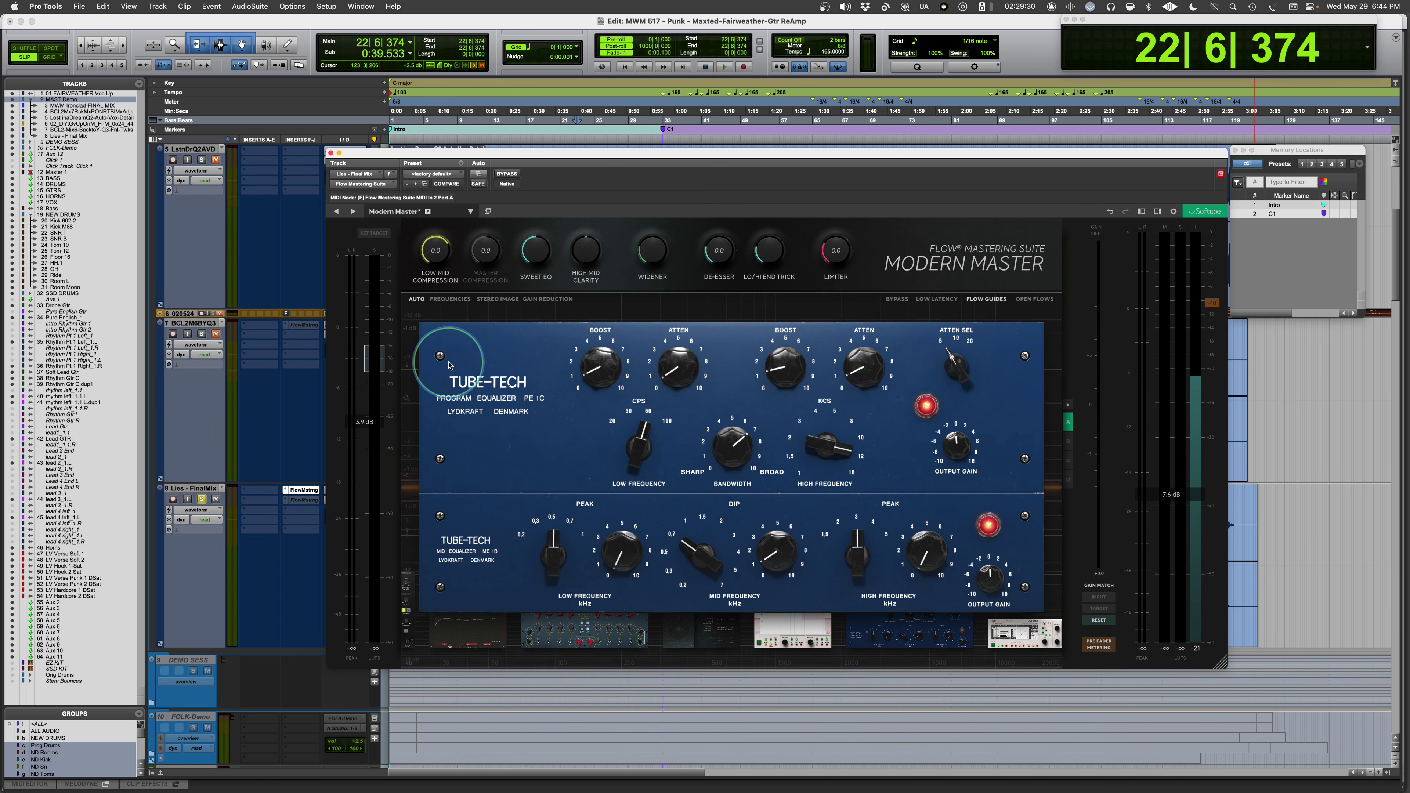
# Review the flow guides and processors for the Low Mid Compression, Sweet EQ, Widener and De-esser macros again
pyautogui.moveTo(436, 249); pyautogui.dragTo(435, 252)
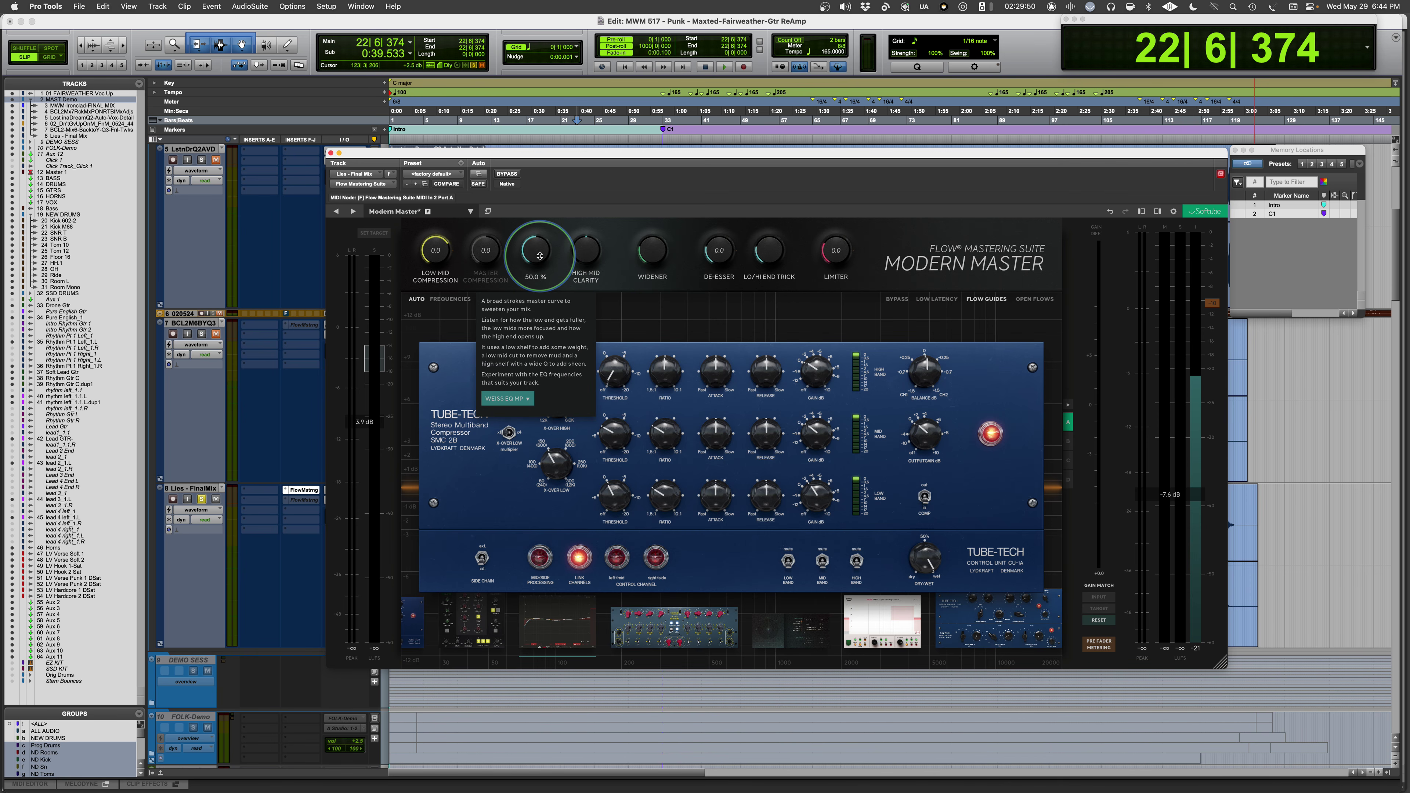
pyautogui.click(506, 399)
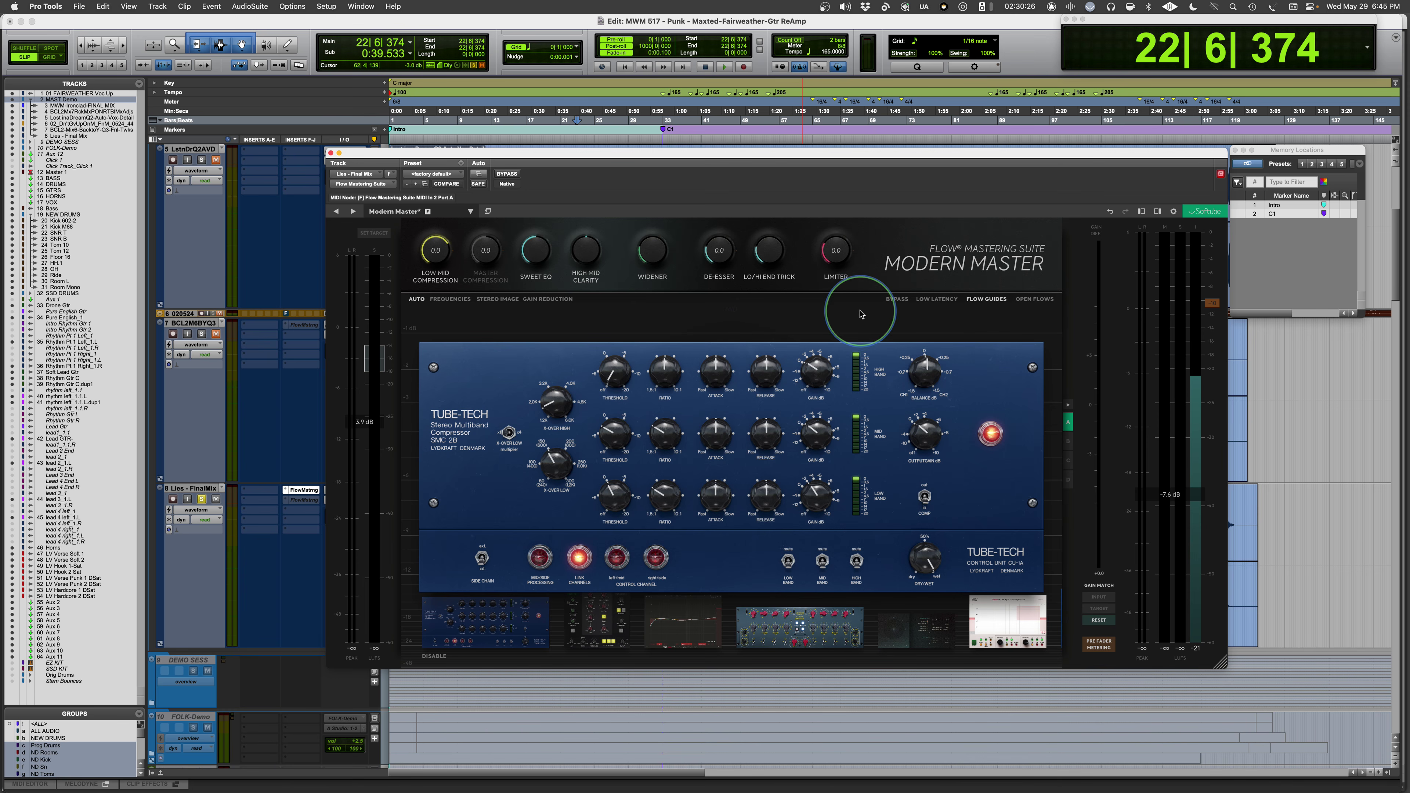
pyautogui.click(533, 264)
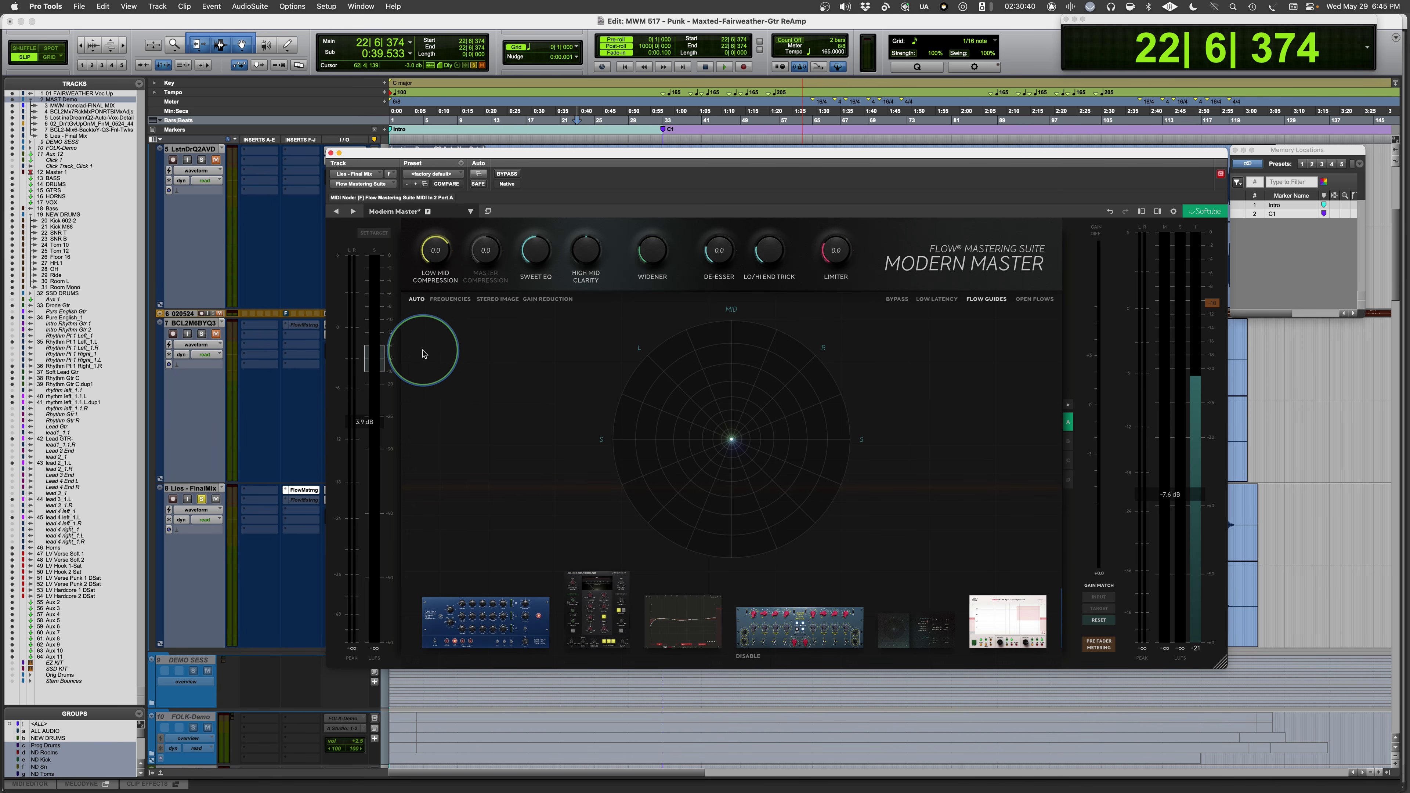
pyautogui.moveTo(520, 259)
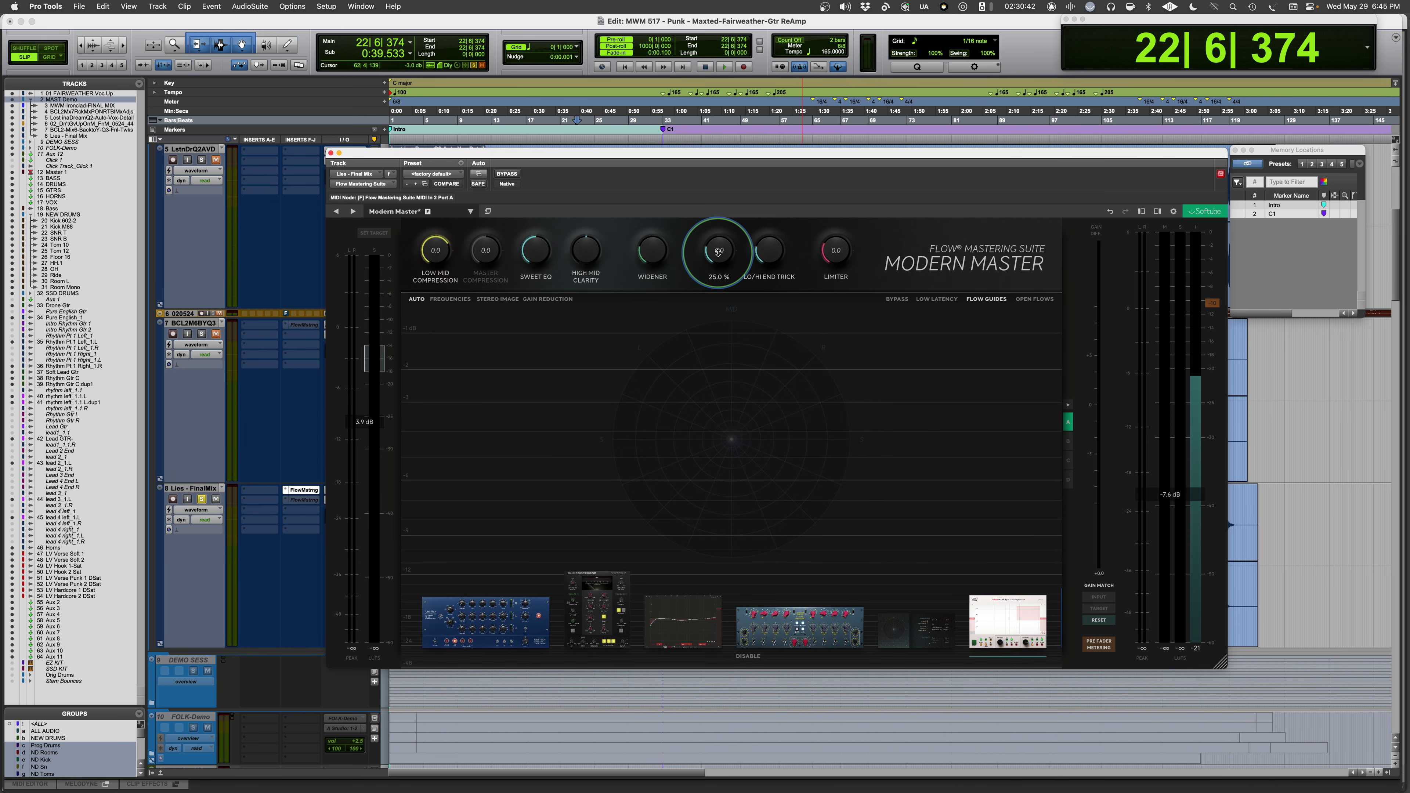
pyautogui.moveTo(648, 250)
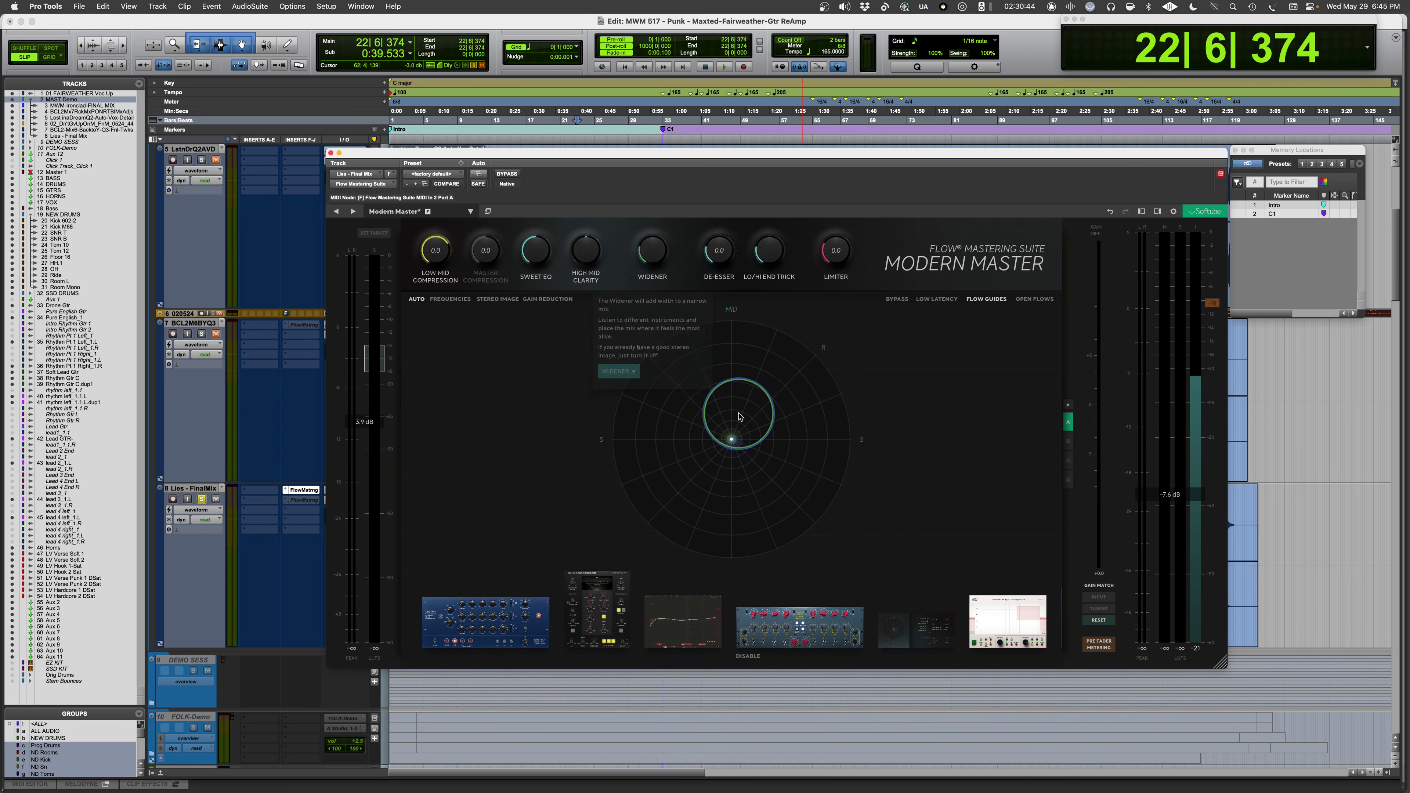
pyautogui.moveTo(729, 256)
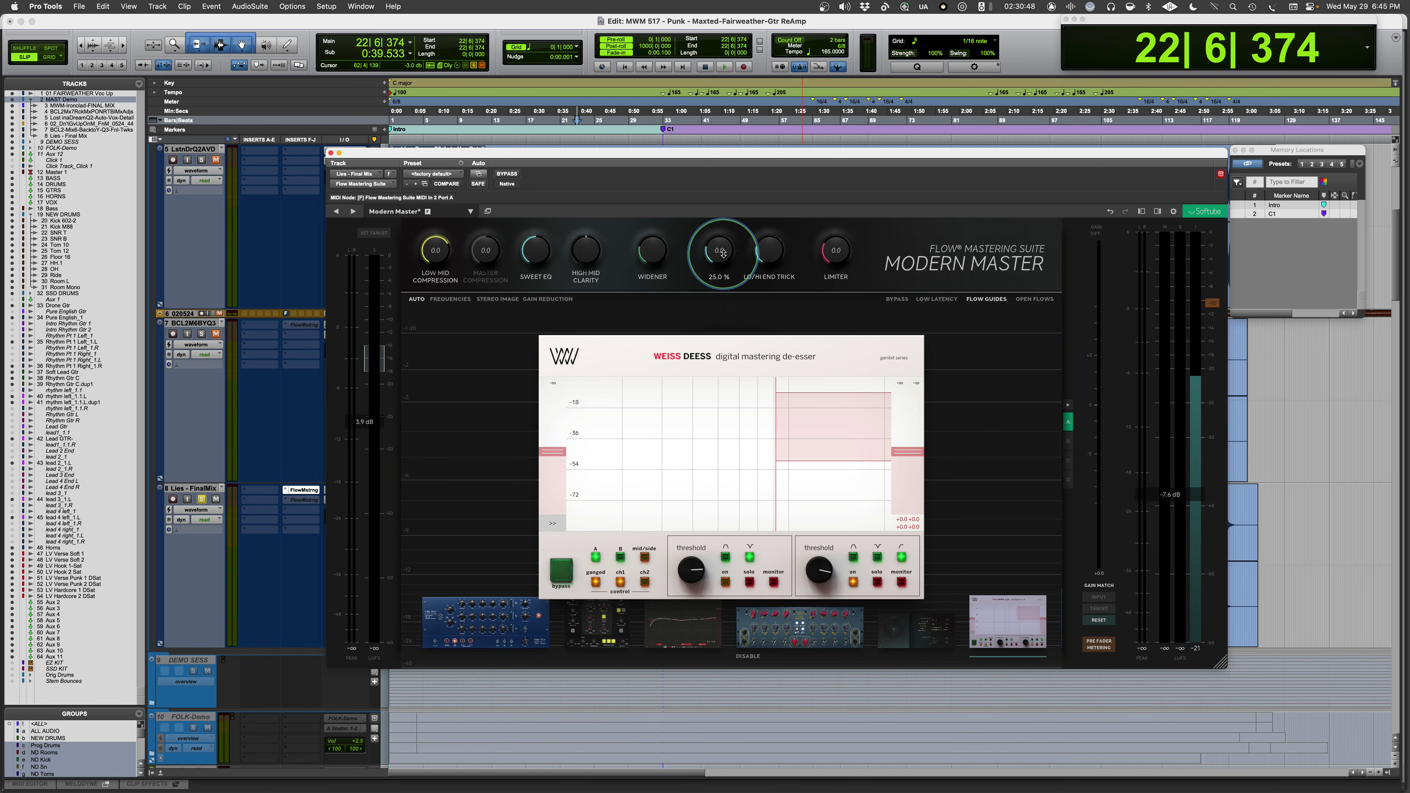
# Cycle the analyzer through the gain reduction, stereo image and frequencies views, return it to auto, and look over the processor chain
pyautogui.click(548, 300)
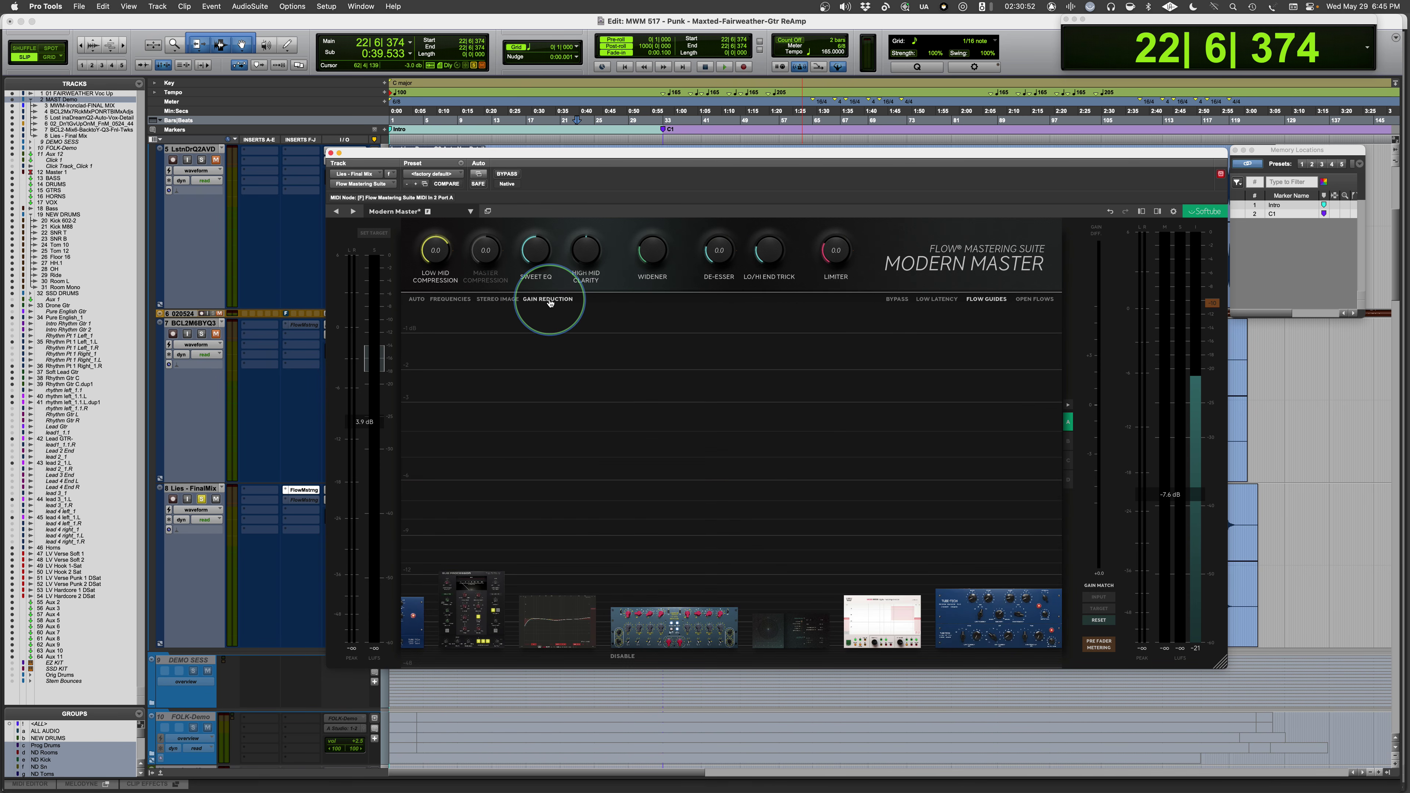
pyautogui.click(498, 301)
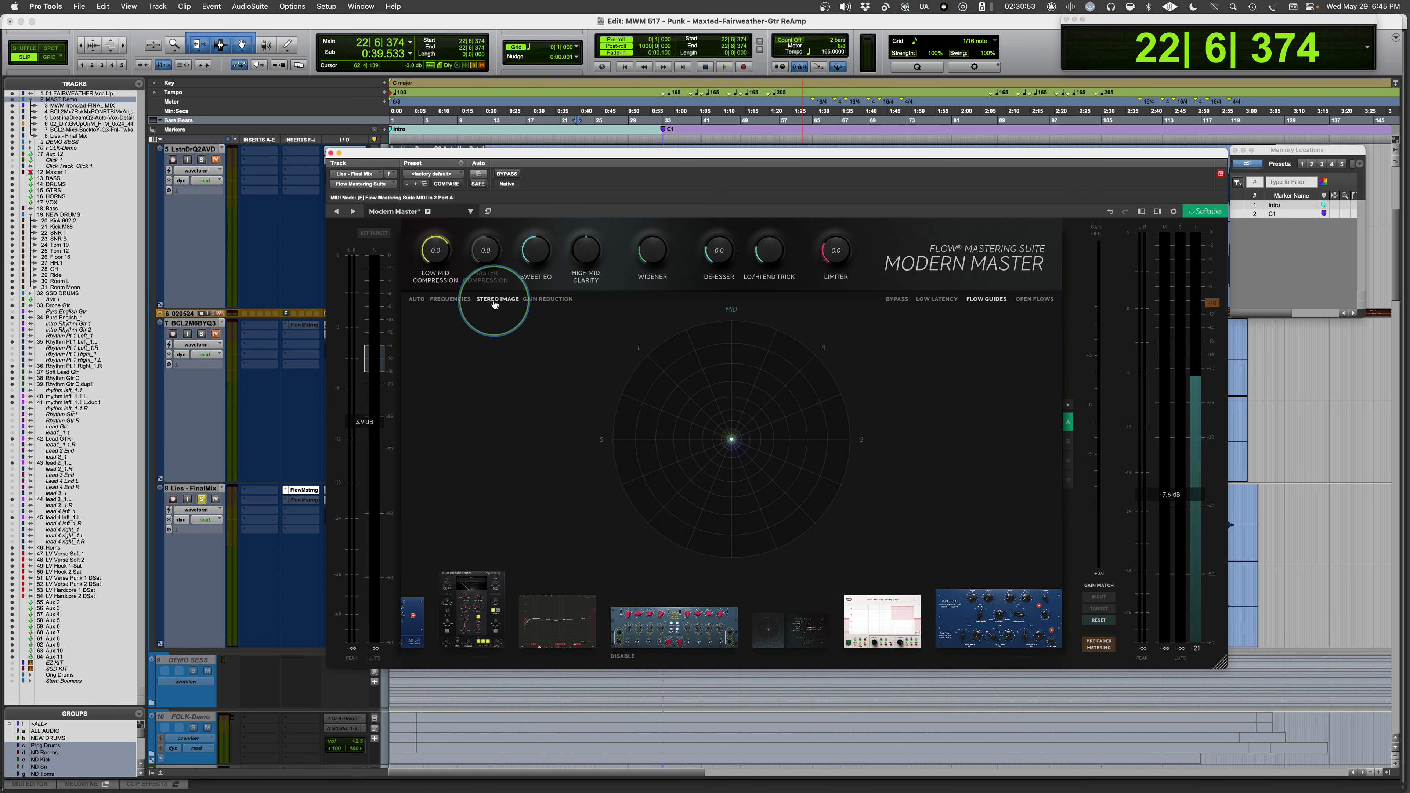
pyautogui.click(447, 301)
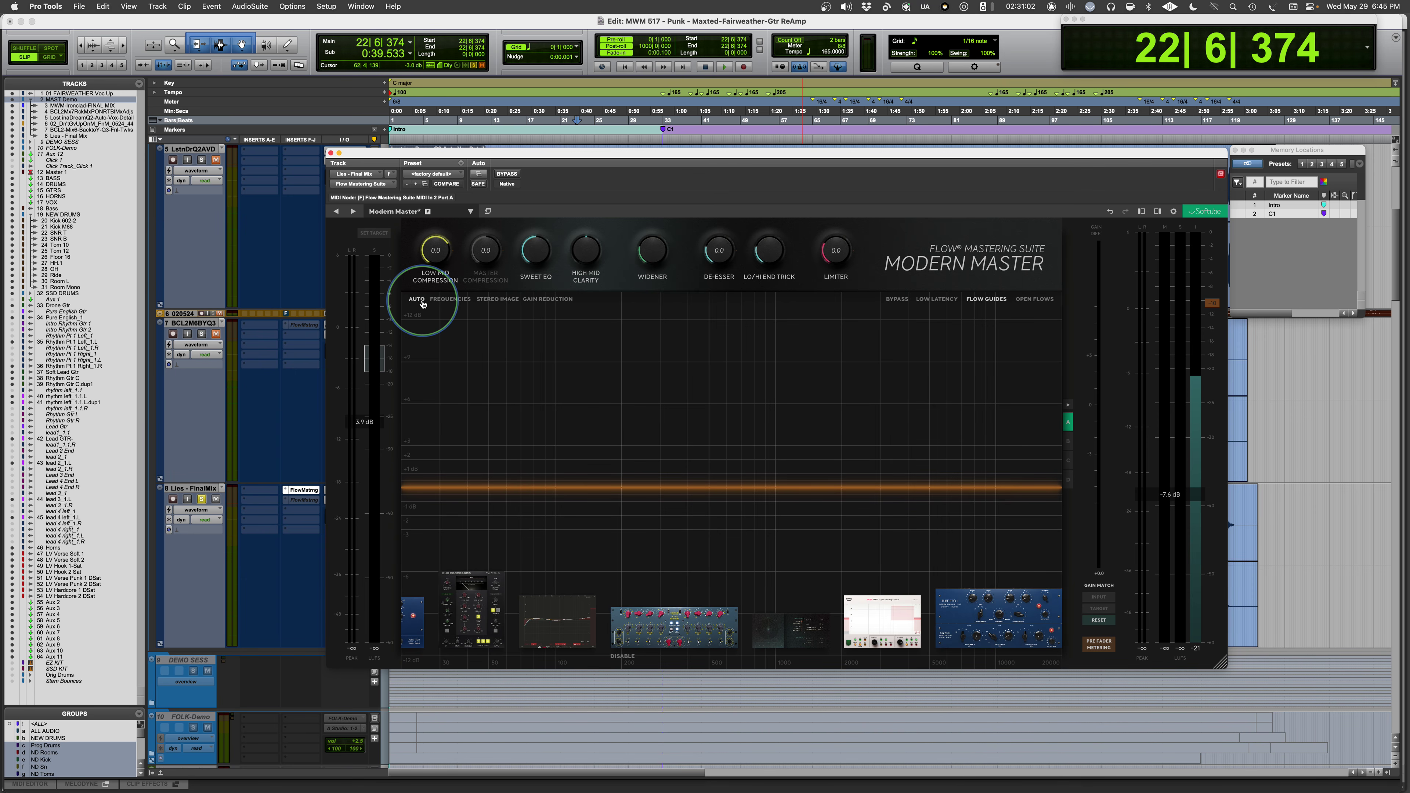
pyautogui.moveTo(569, 243)
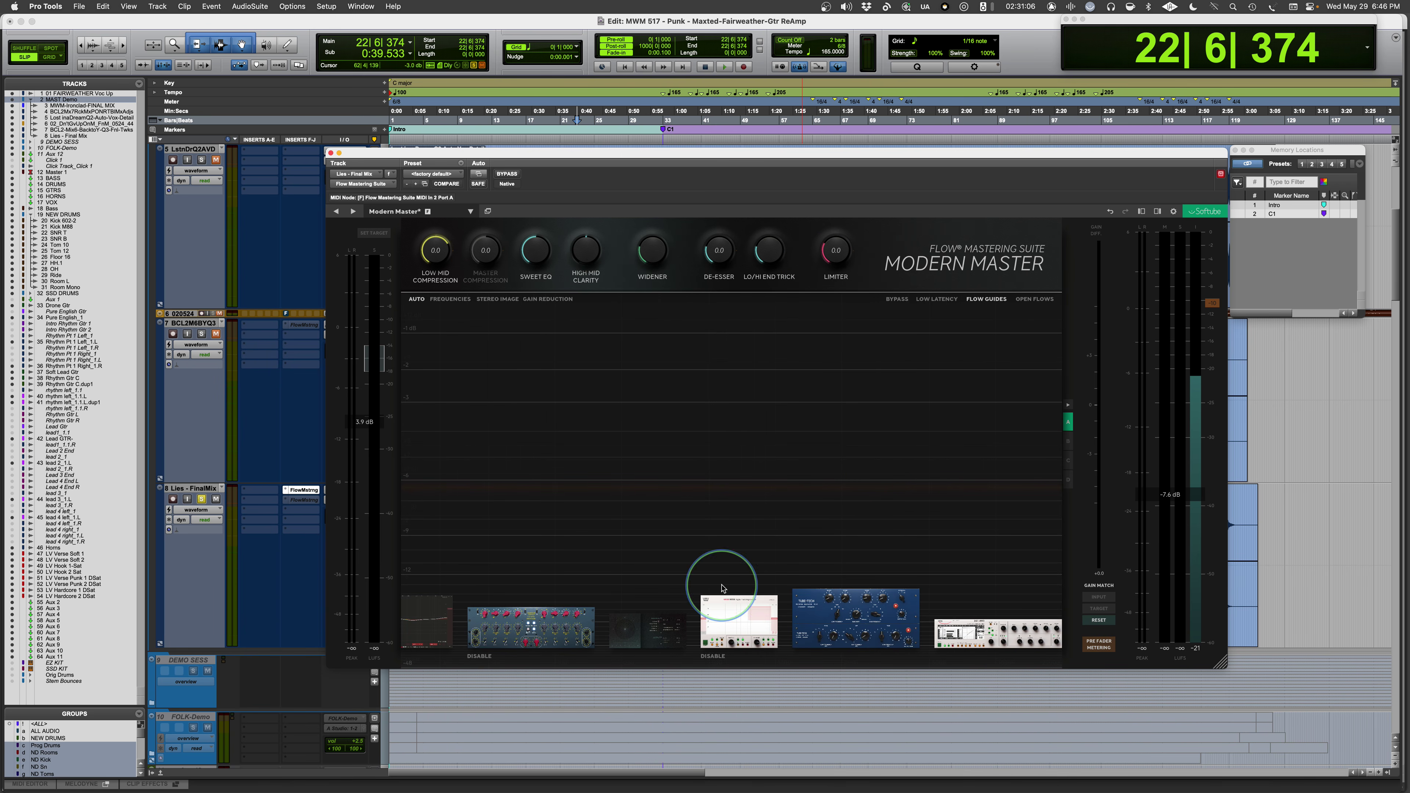
pyautogui.moveTo(956, 625)
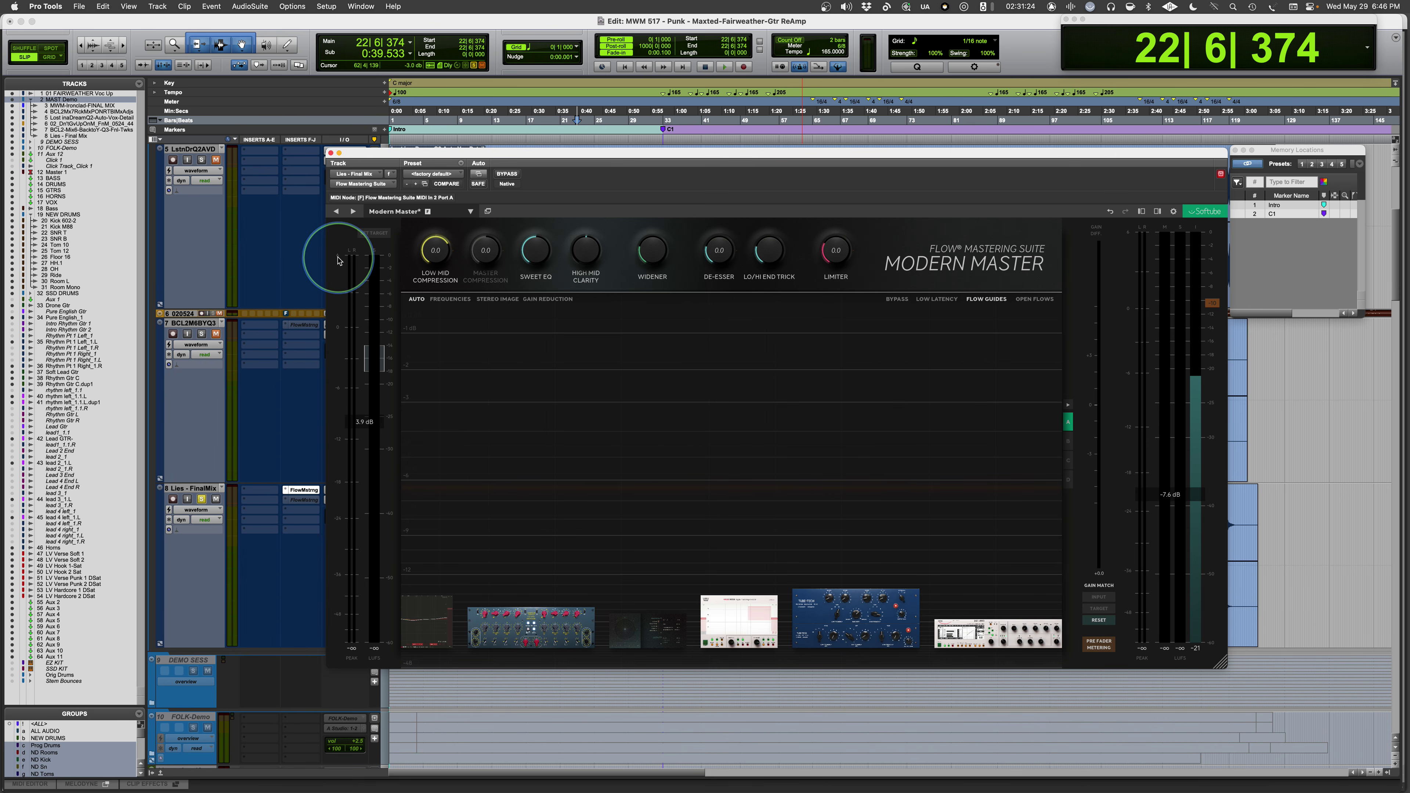
pyautogui.moveTo(445, 254)
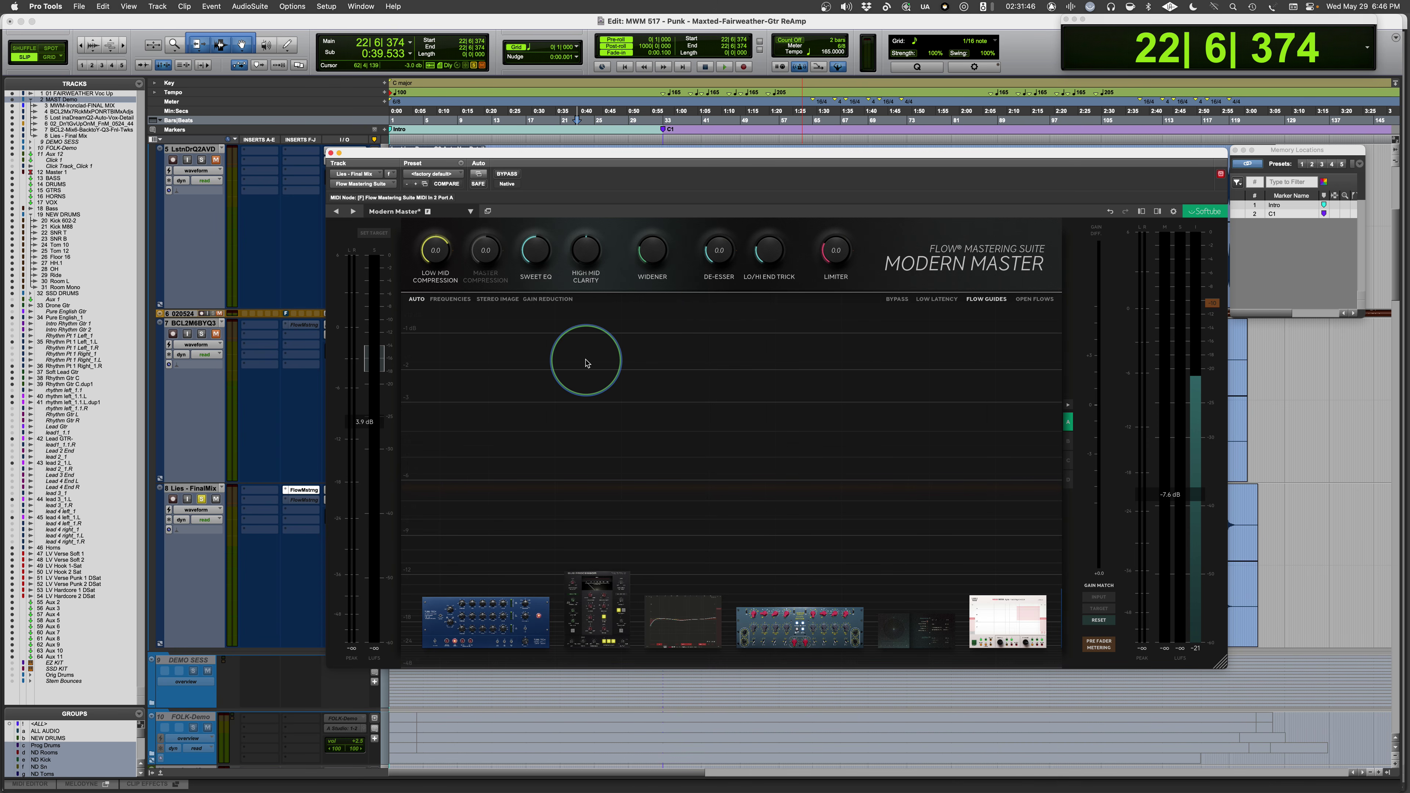
# Play the mix from bar 22, toggling the plug-in's bypass to compare the Modern Master chain with the unprocessed sound, and stop playback
pyautogui.press('space')
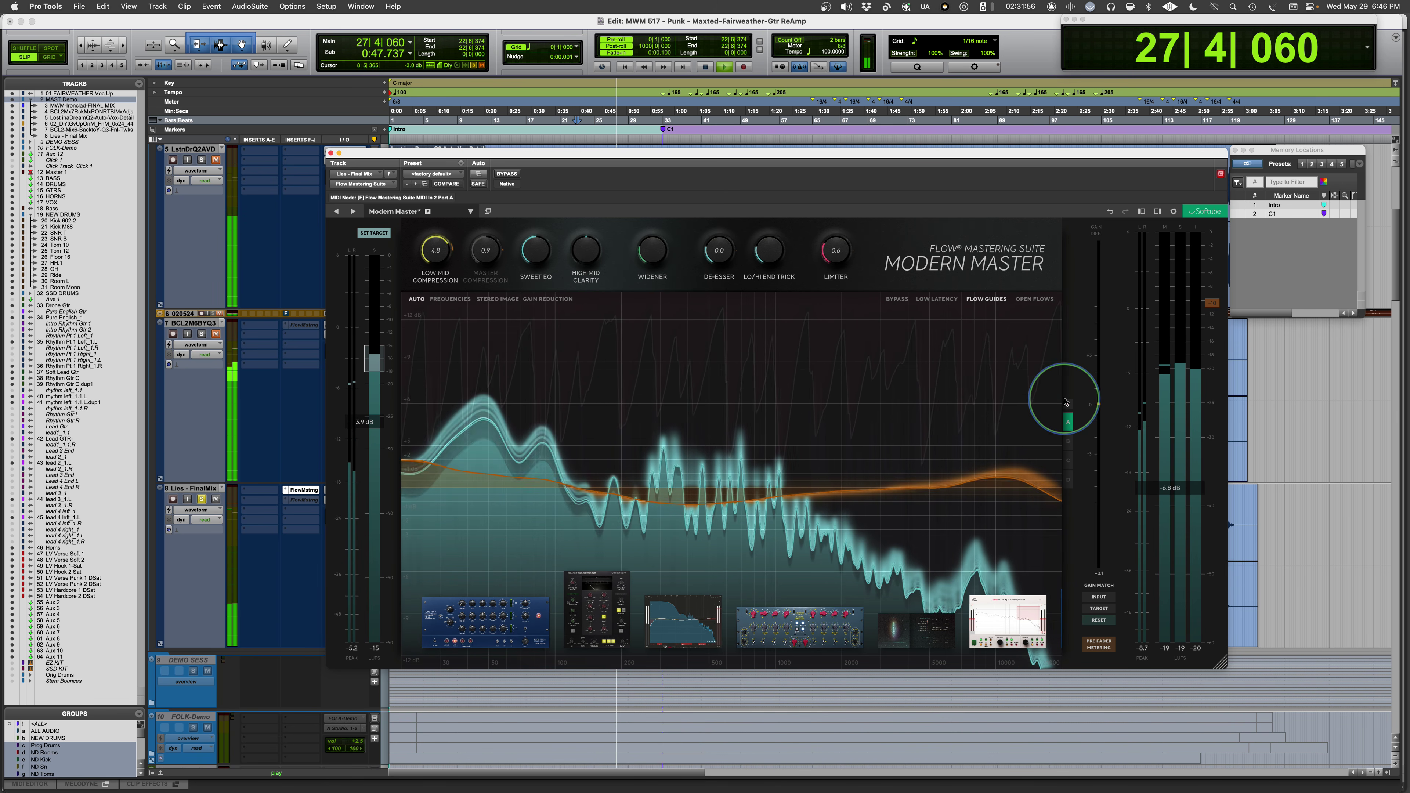
pyautogui.click(507, 174)
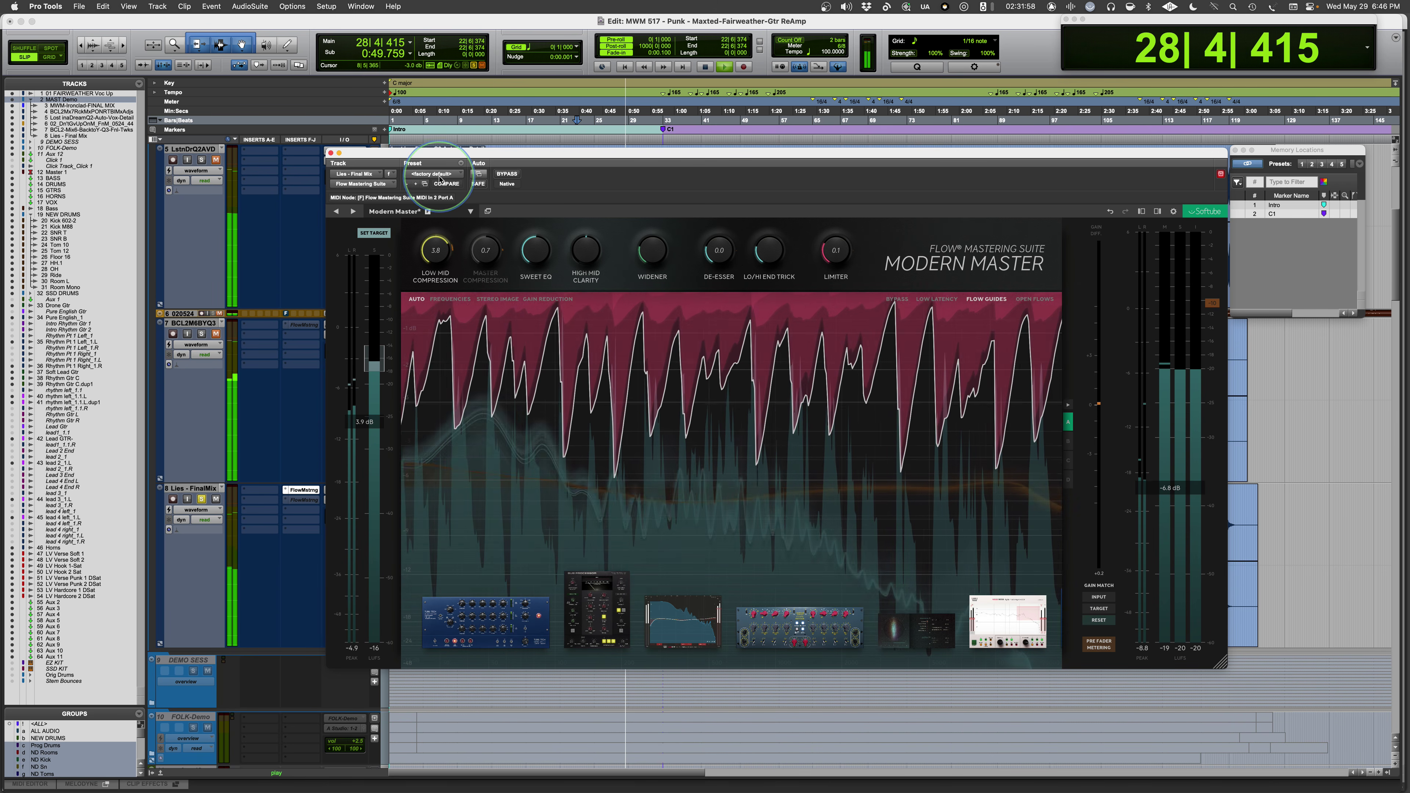
pyautogui.click(507, 173)
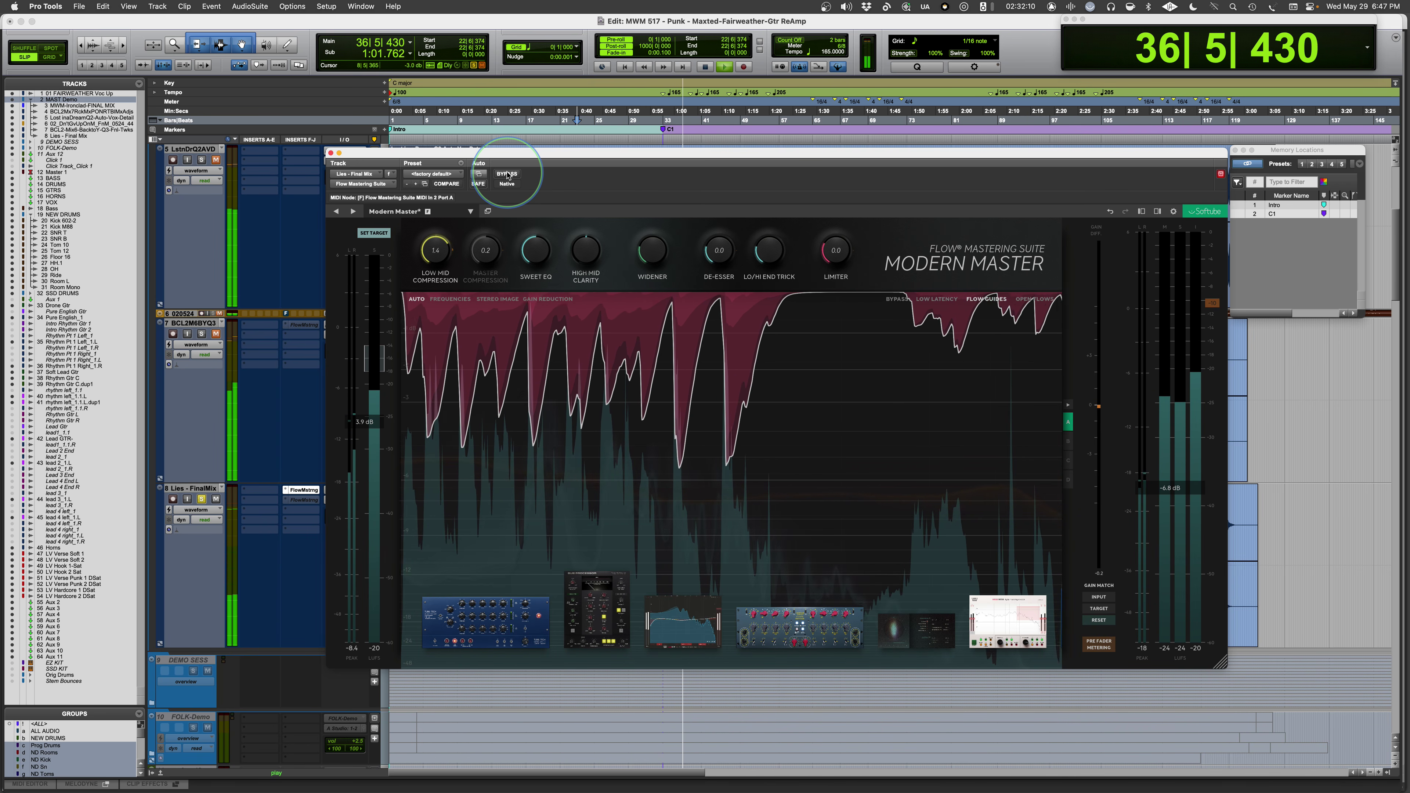
pyautogui.click(507, 173)
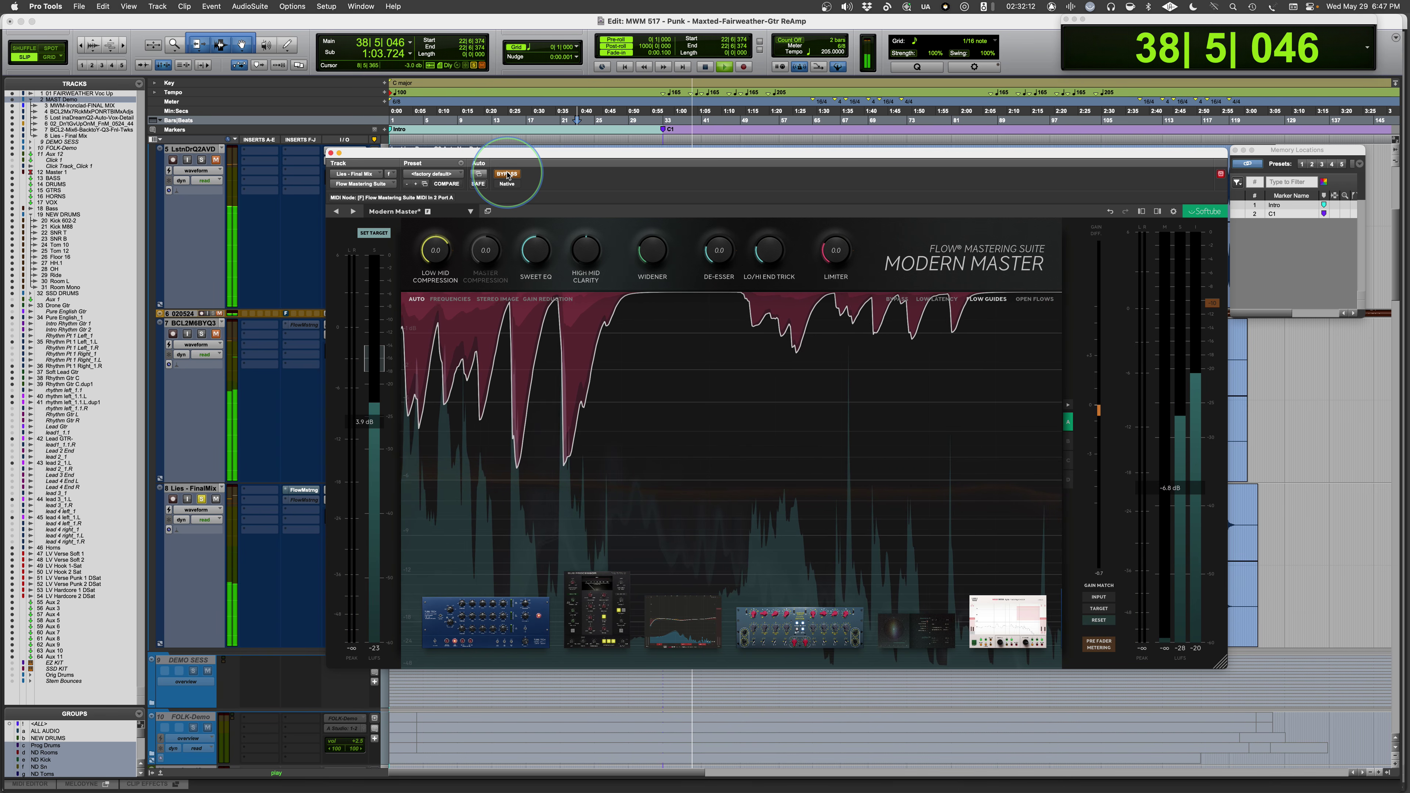
pyautogui.click(507, 173)
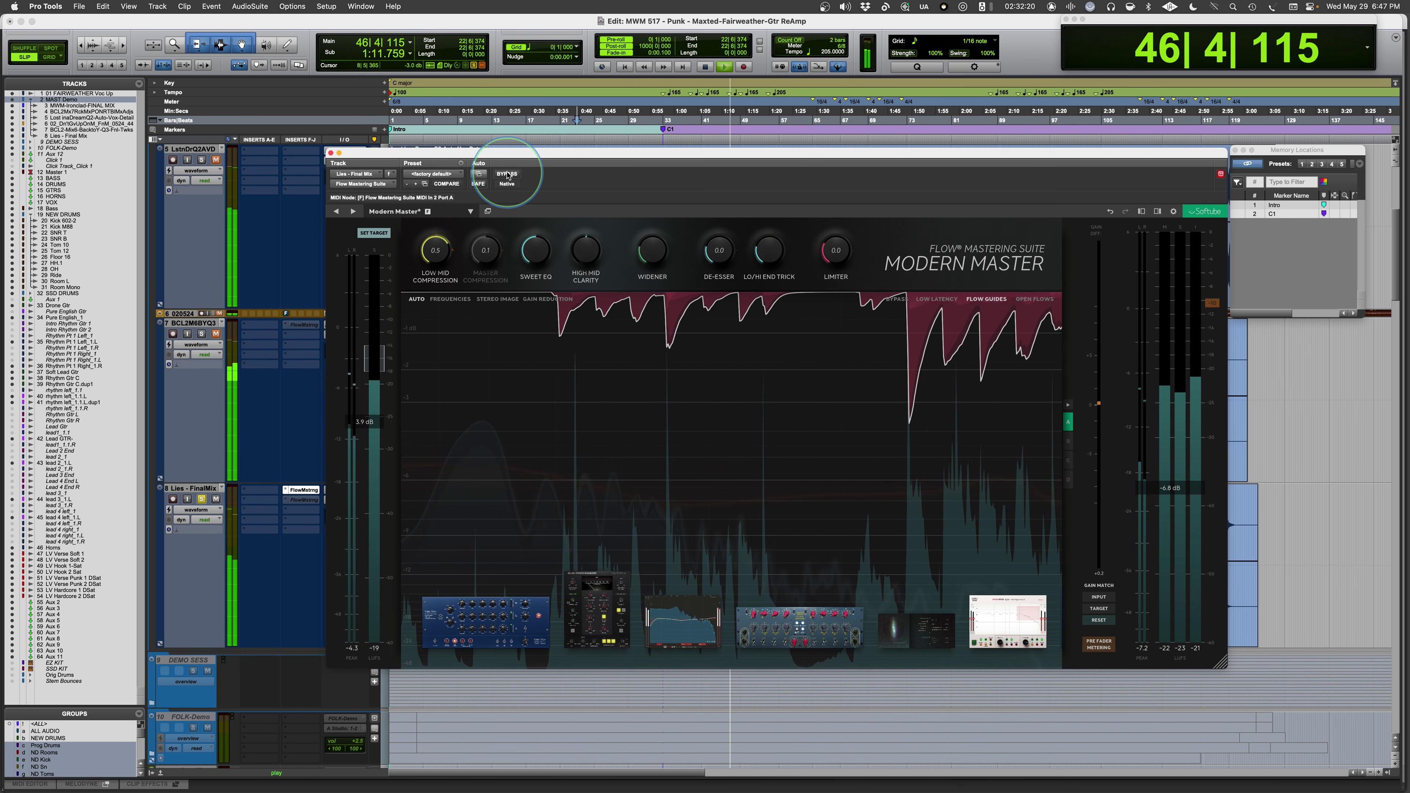
pyautogui.click(507, 174)
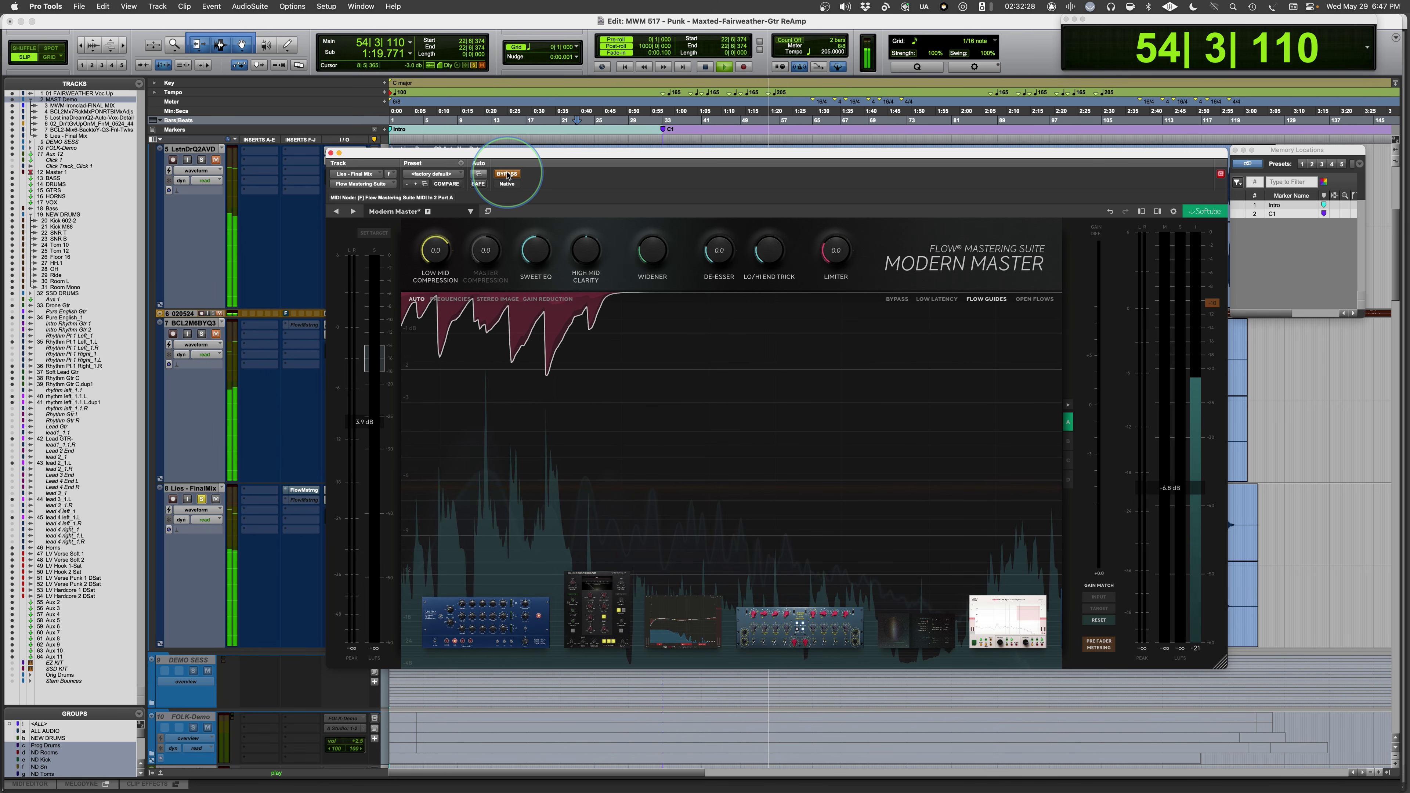
pyautogui.click(507, 174)
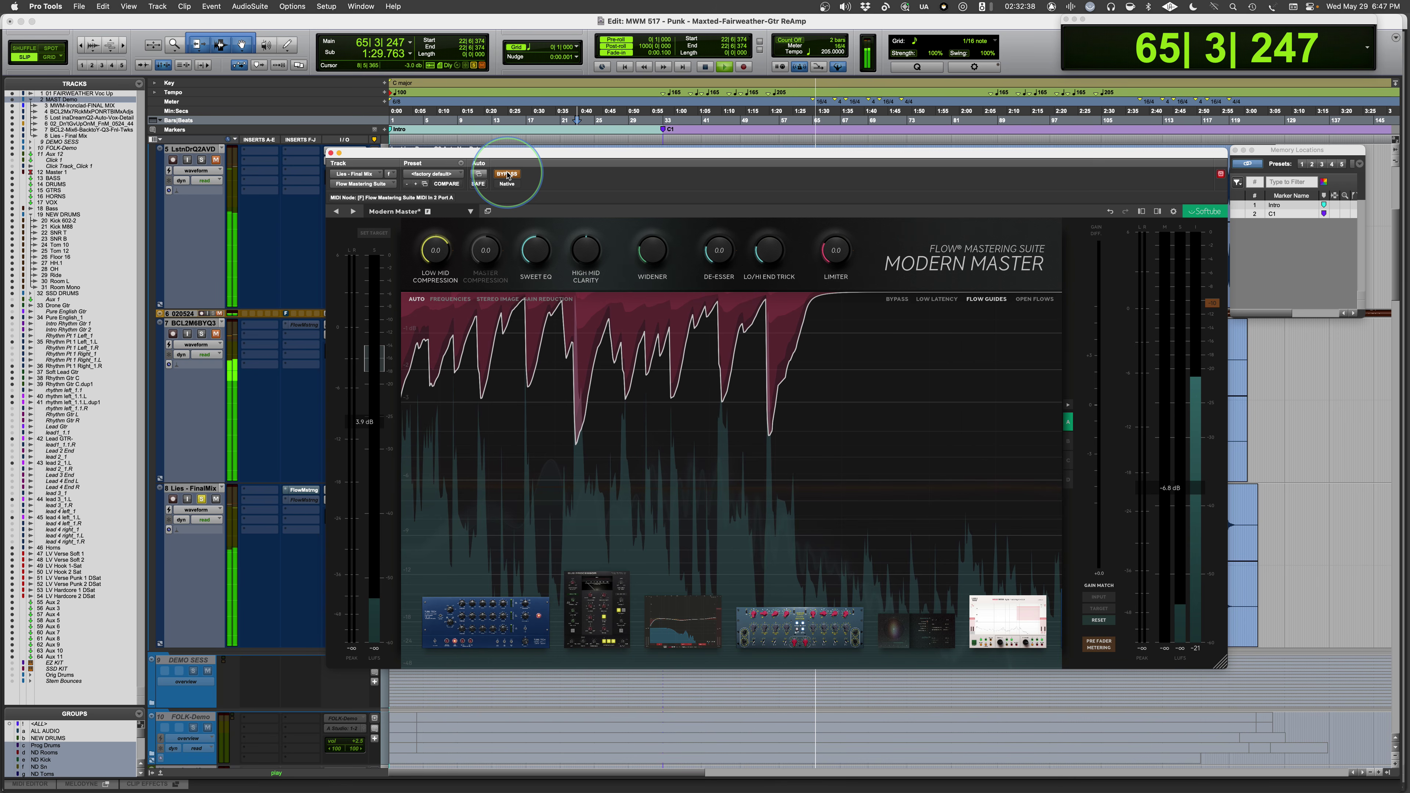
pyautogui.click(507, 174)
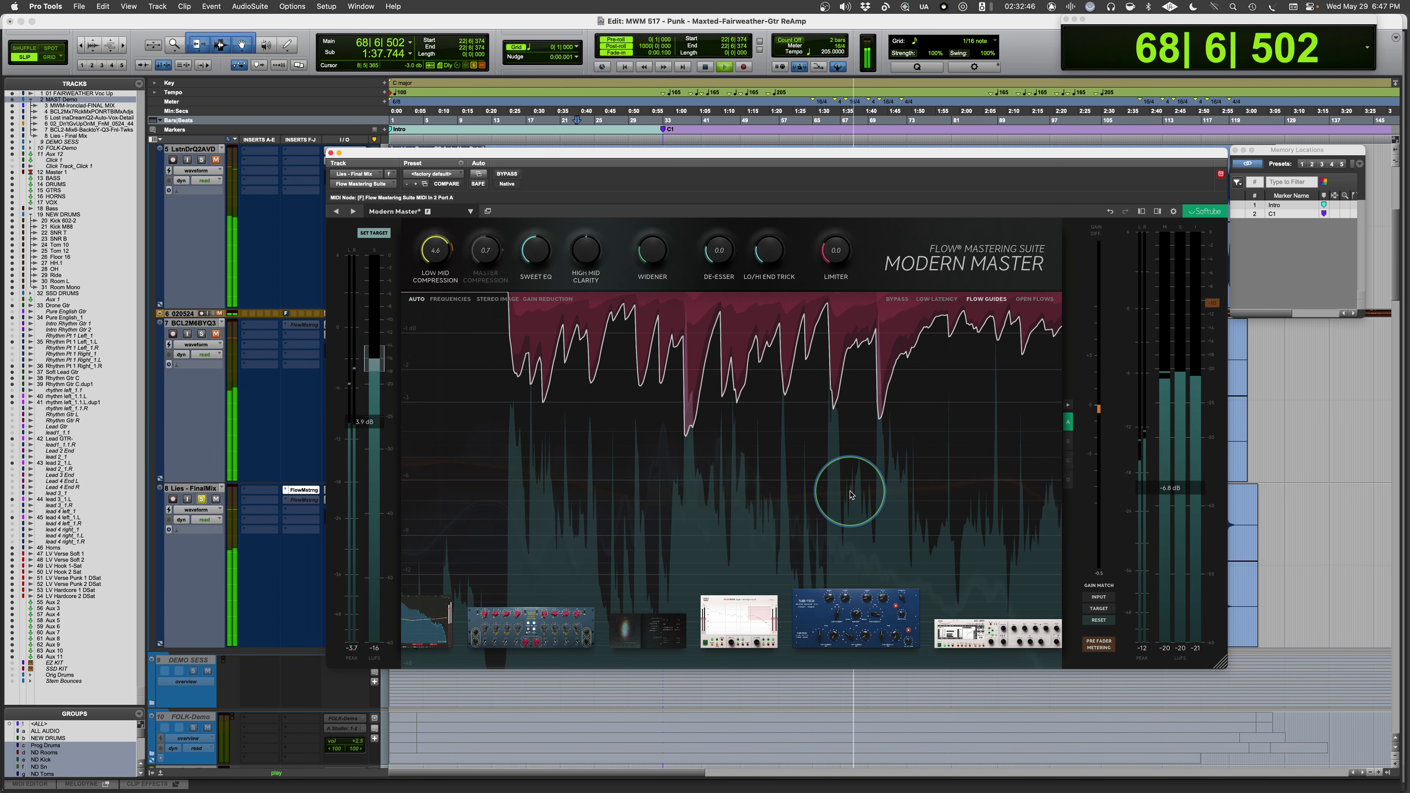
pyautogui.press('space')
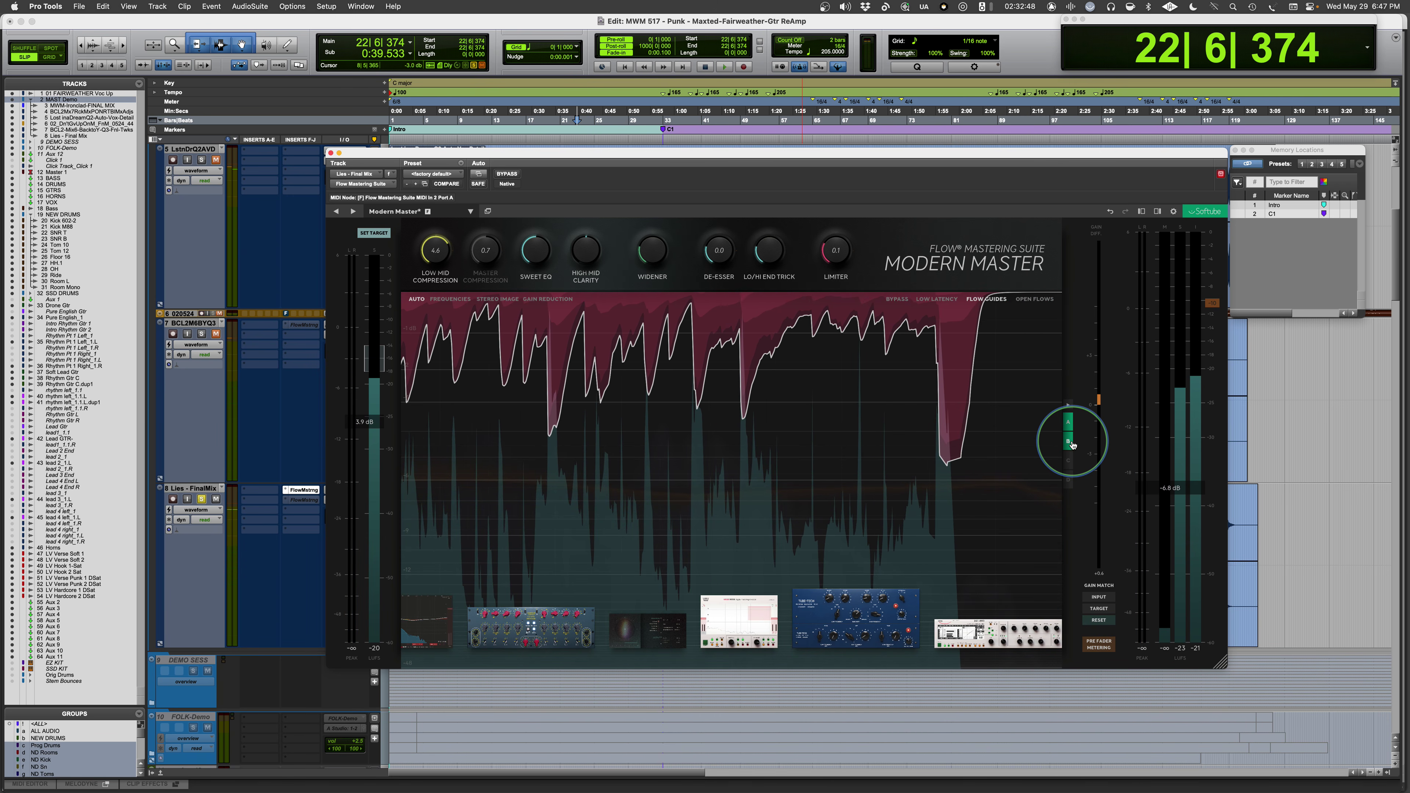
# Load the Pop Production flow from the flow library into slot B and dismiss its introduction
pyautogui.click(1035, 299)
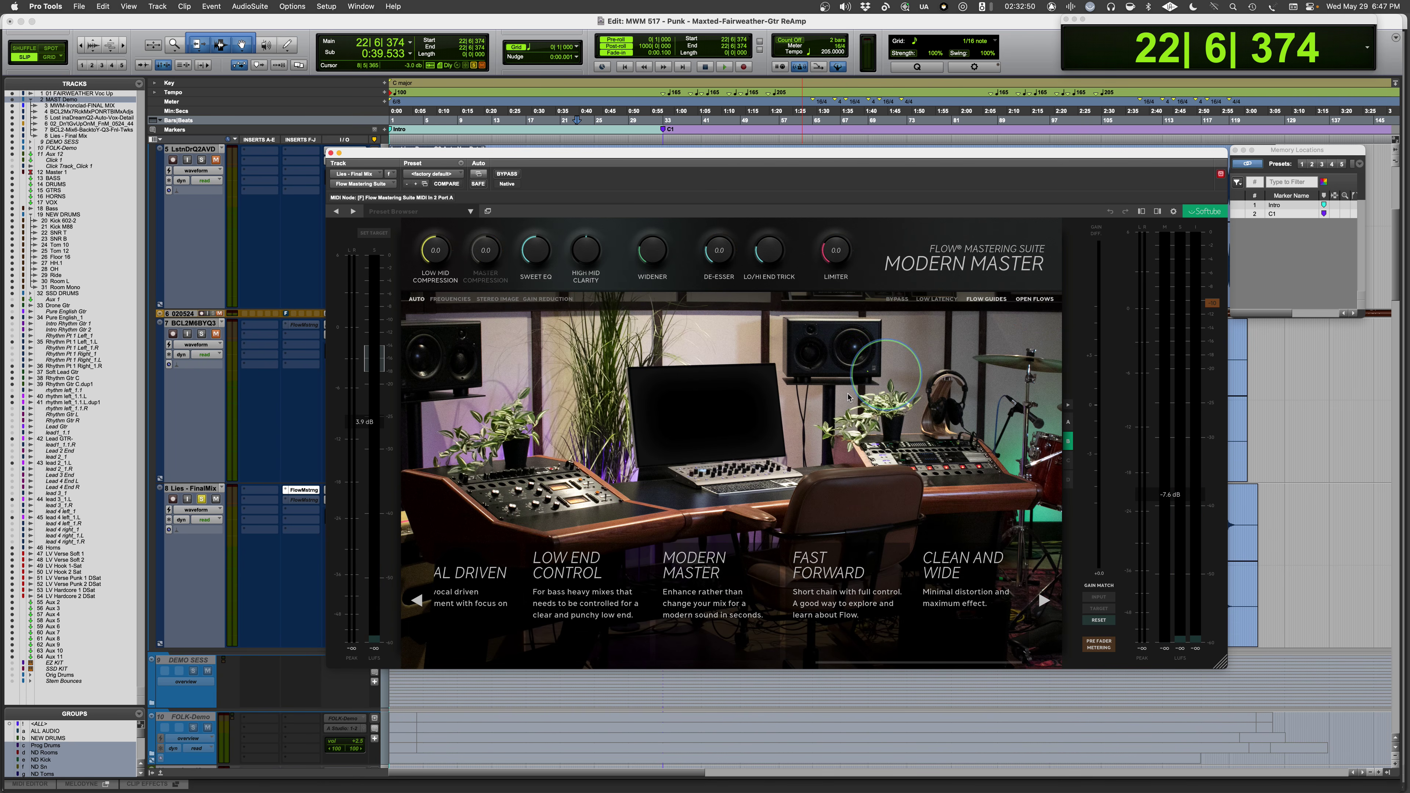
pyautogui.hscroll(-8, 680, 621)
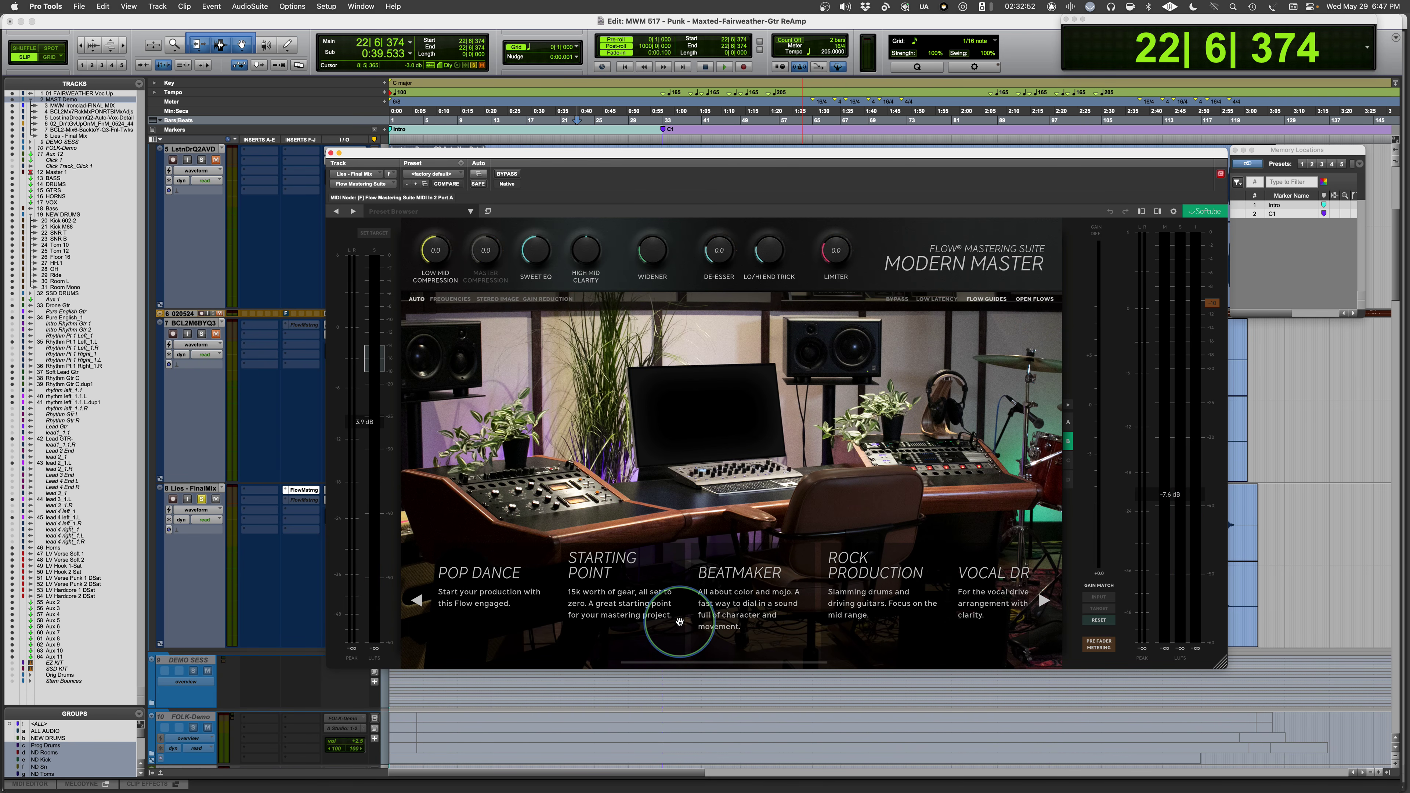
pyautogui.hscroll(-4, 679, 621)
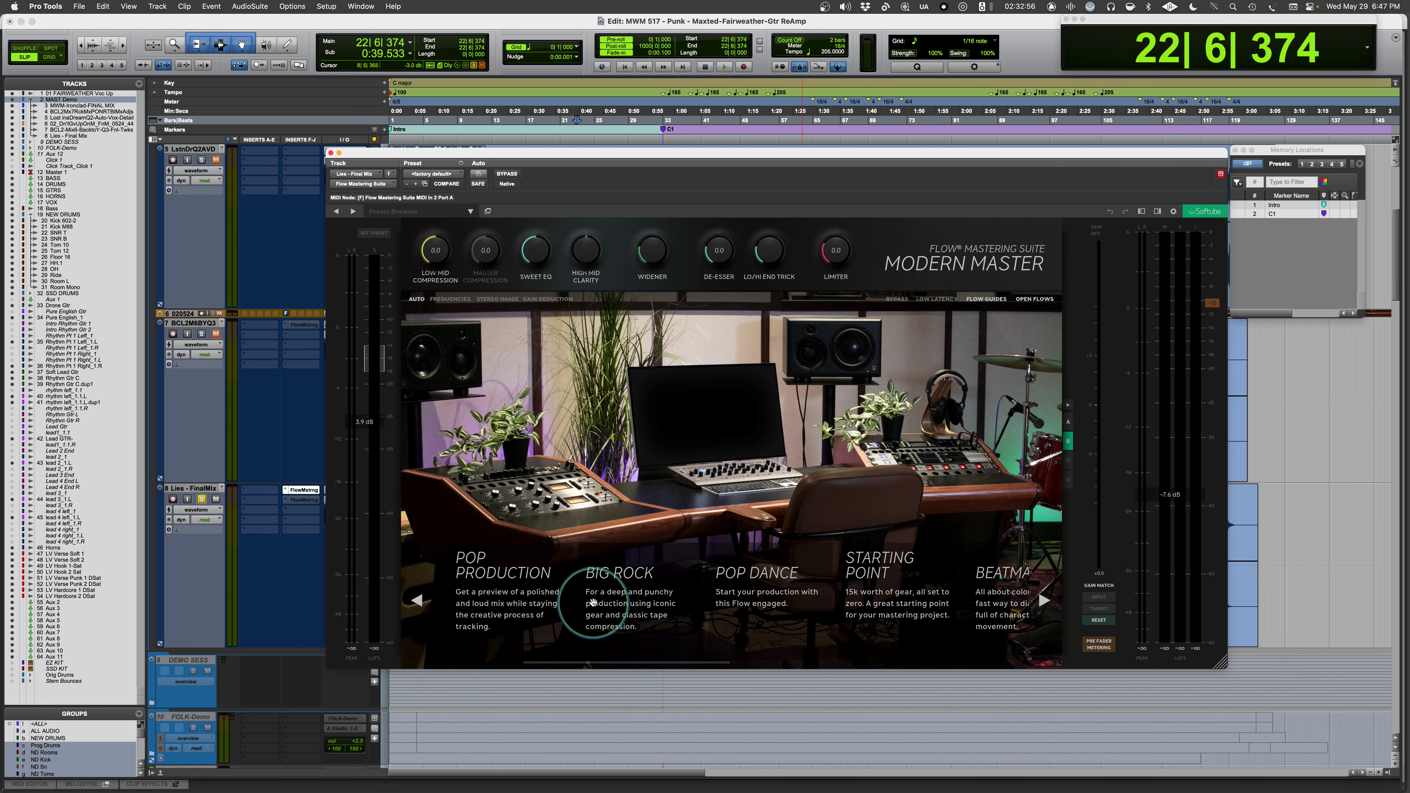
pyautogui.click(503, 585)
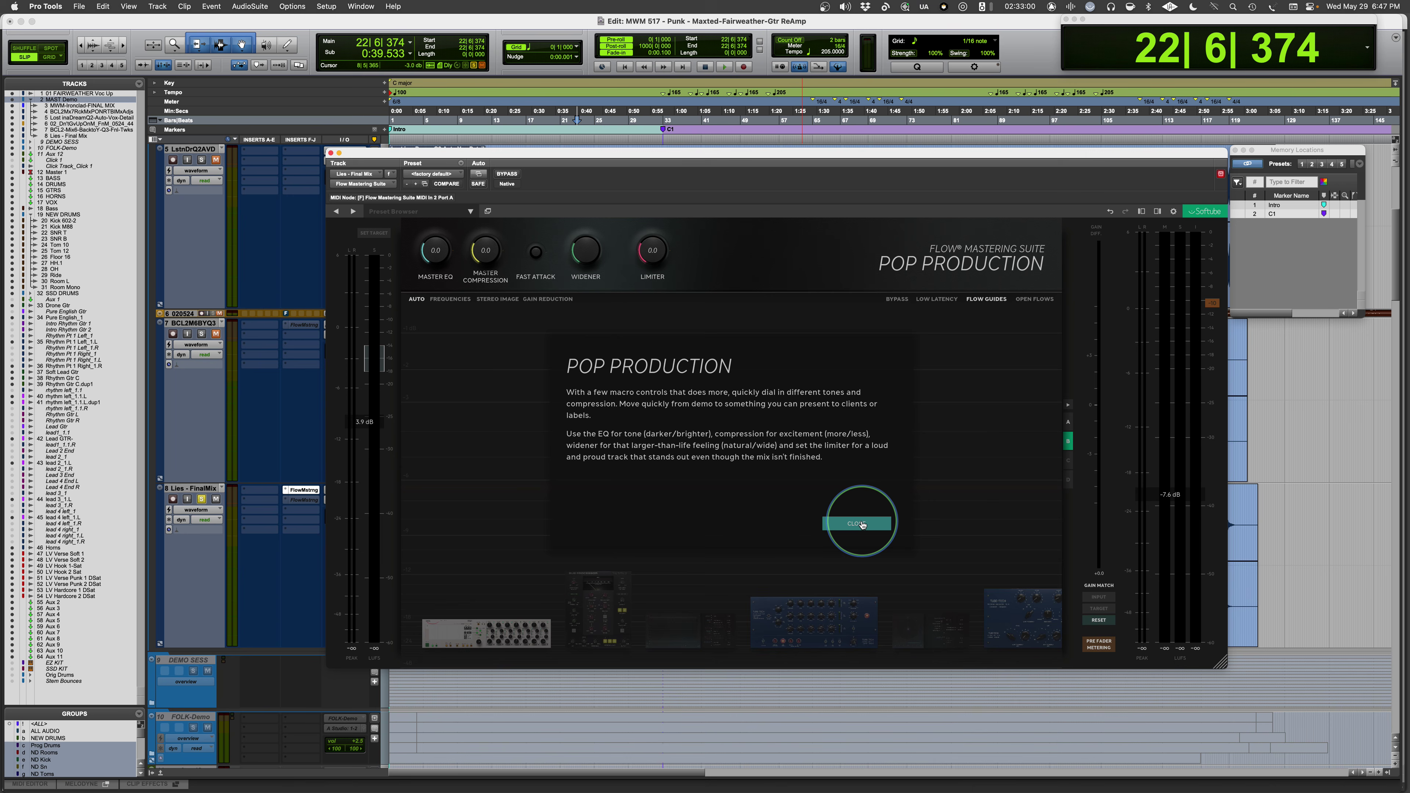
pyautogui.click(861, 524)
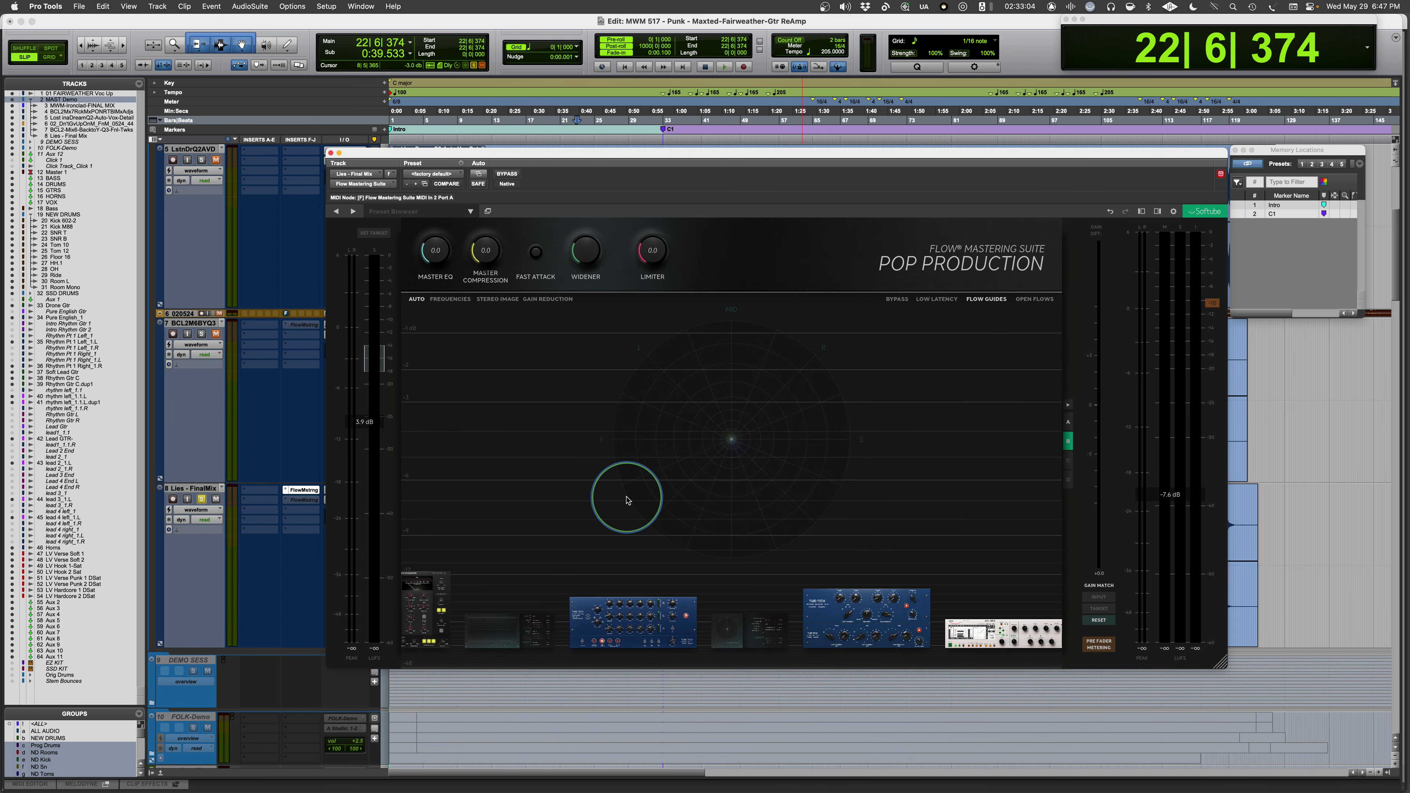
# Gain-match Pop Production to the input level during playback and compare it with bypass and the Modern Master flow in slot A
pyautogui.press('space')
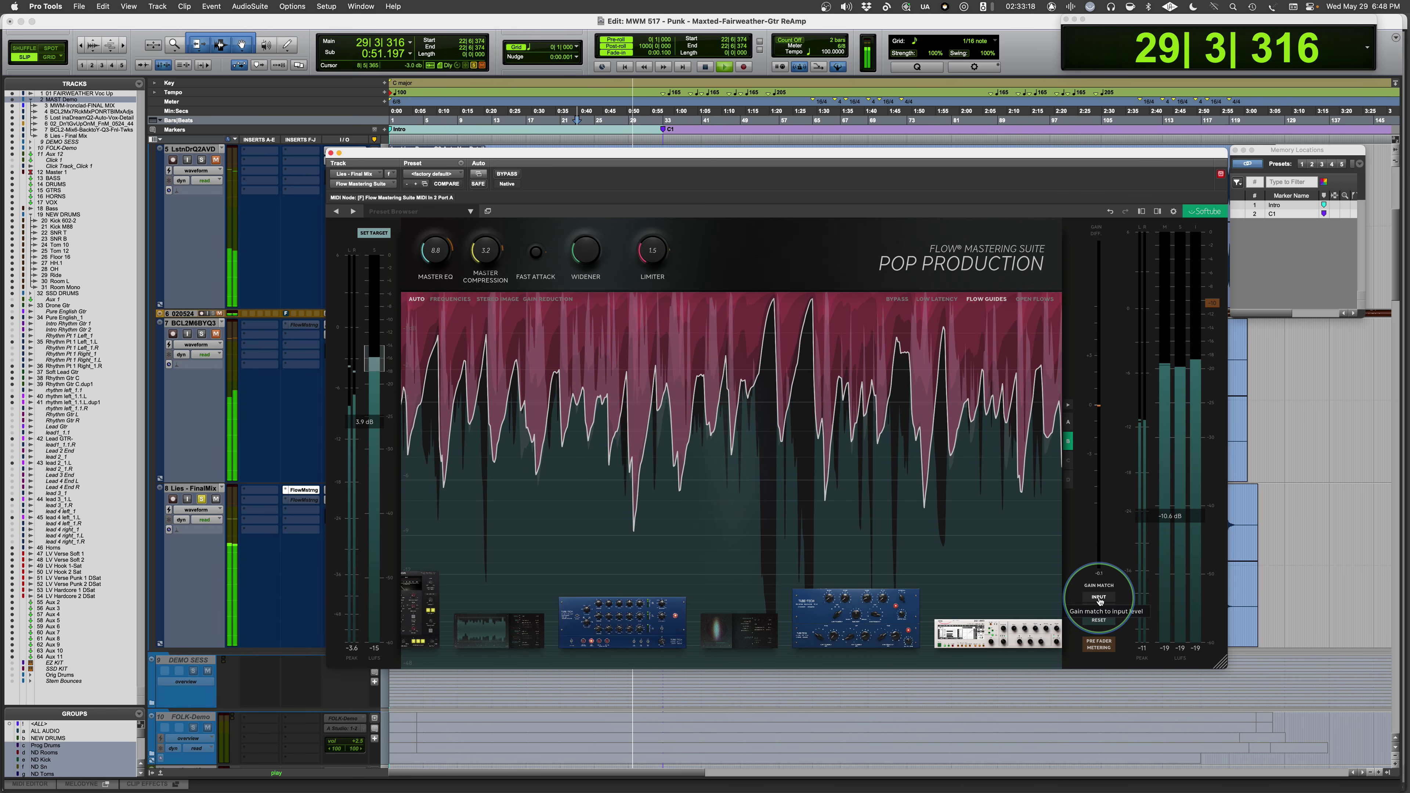
pyautogui.click(507, 174)
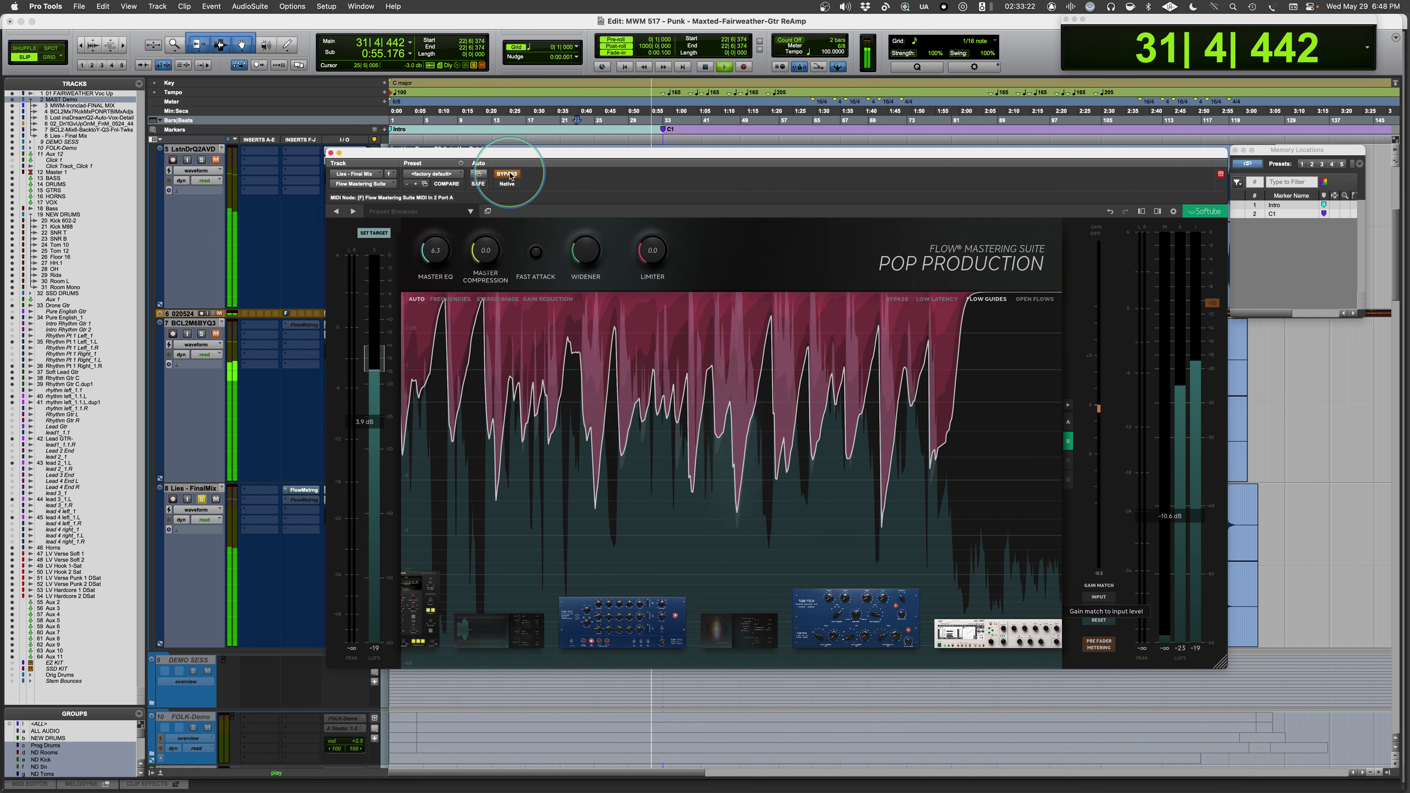
pyautogui.click(506, 174)
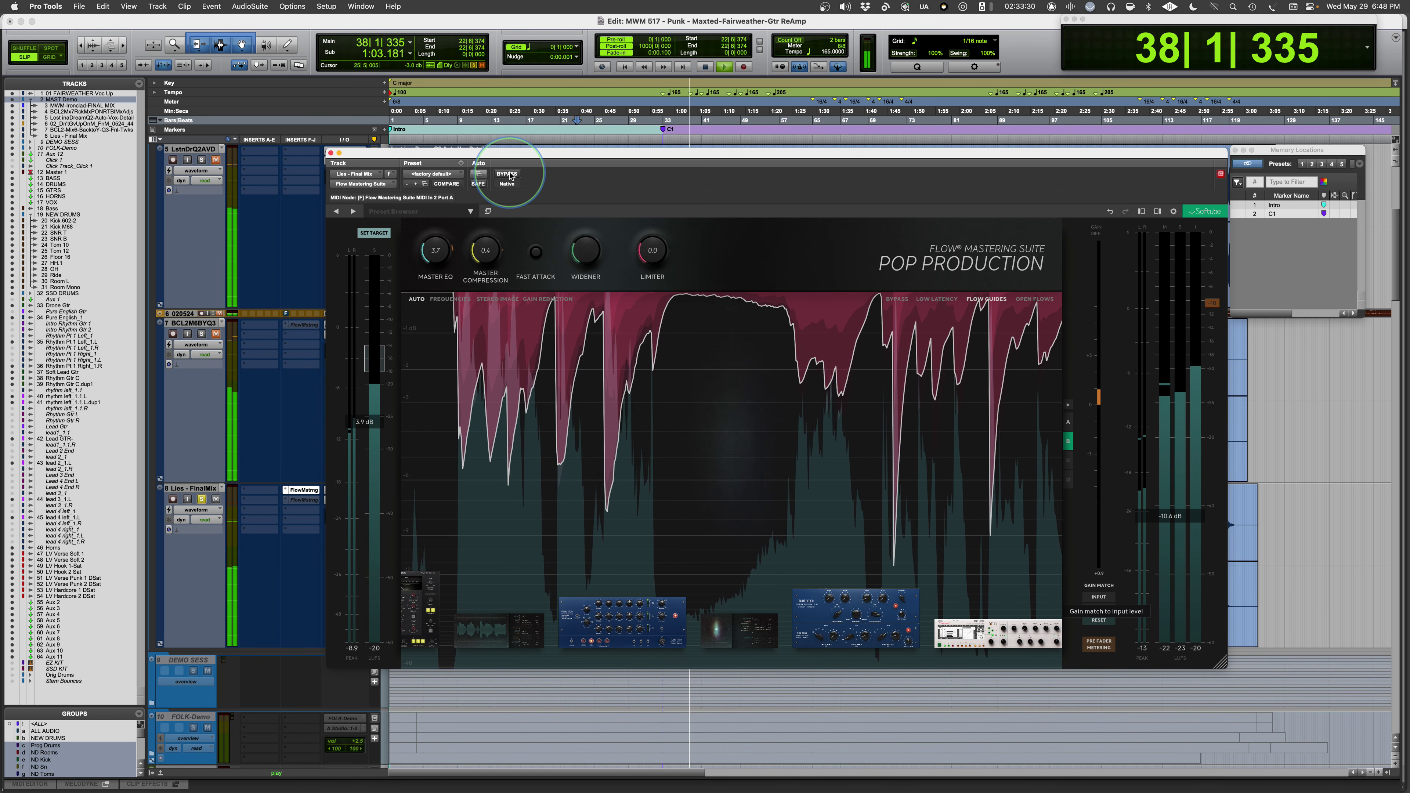
pyautogui.click(507, 173)
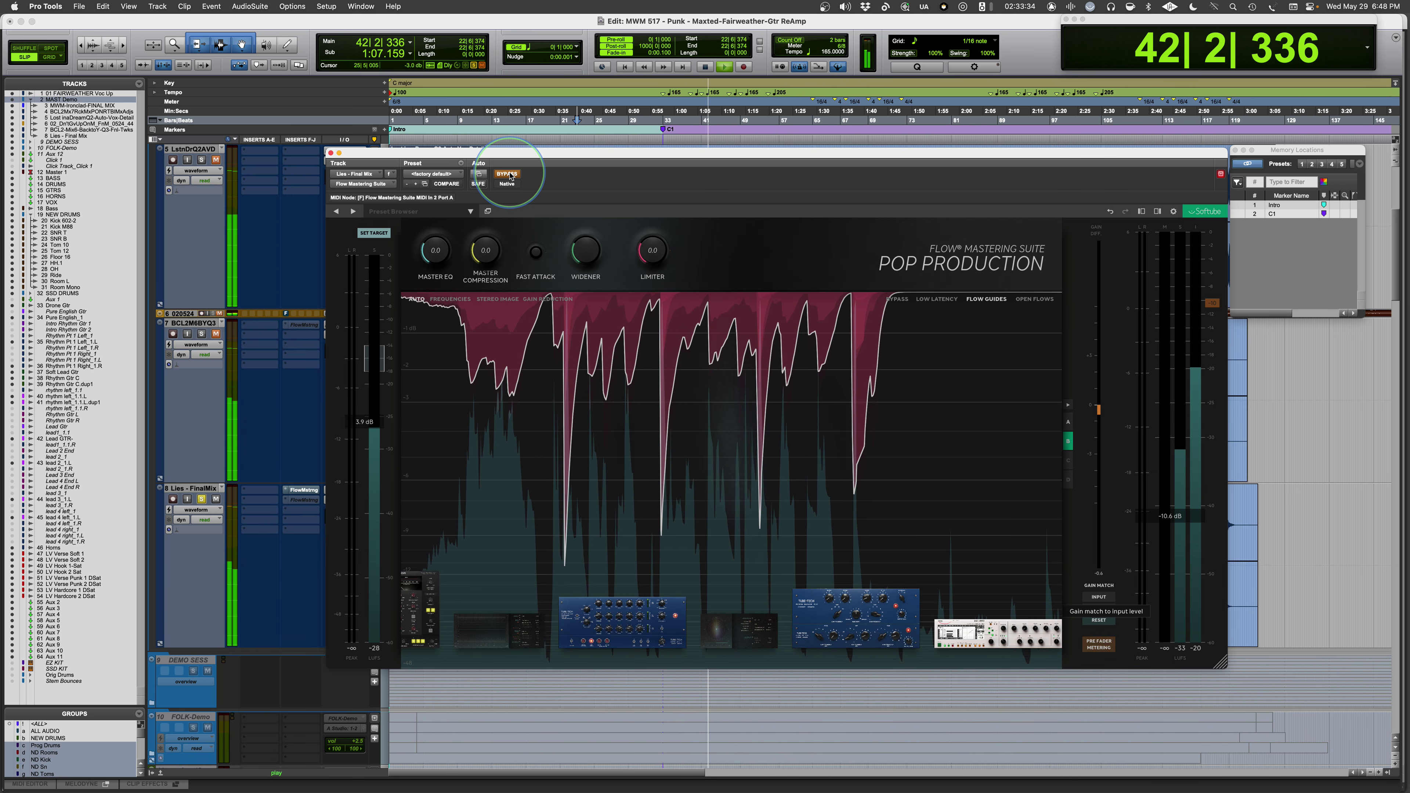
pyautogui.click(506, 173)
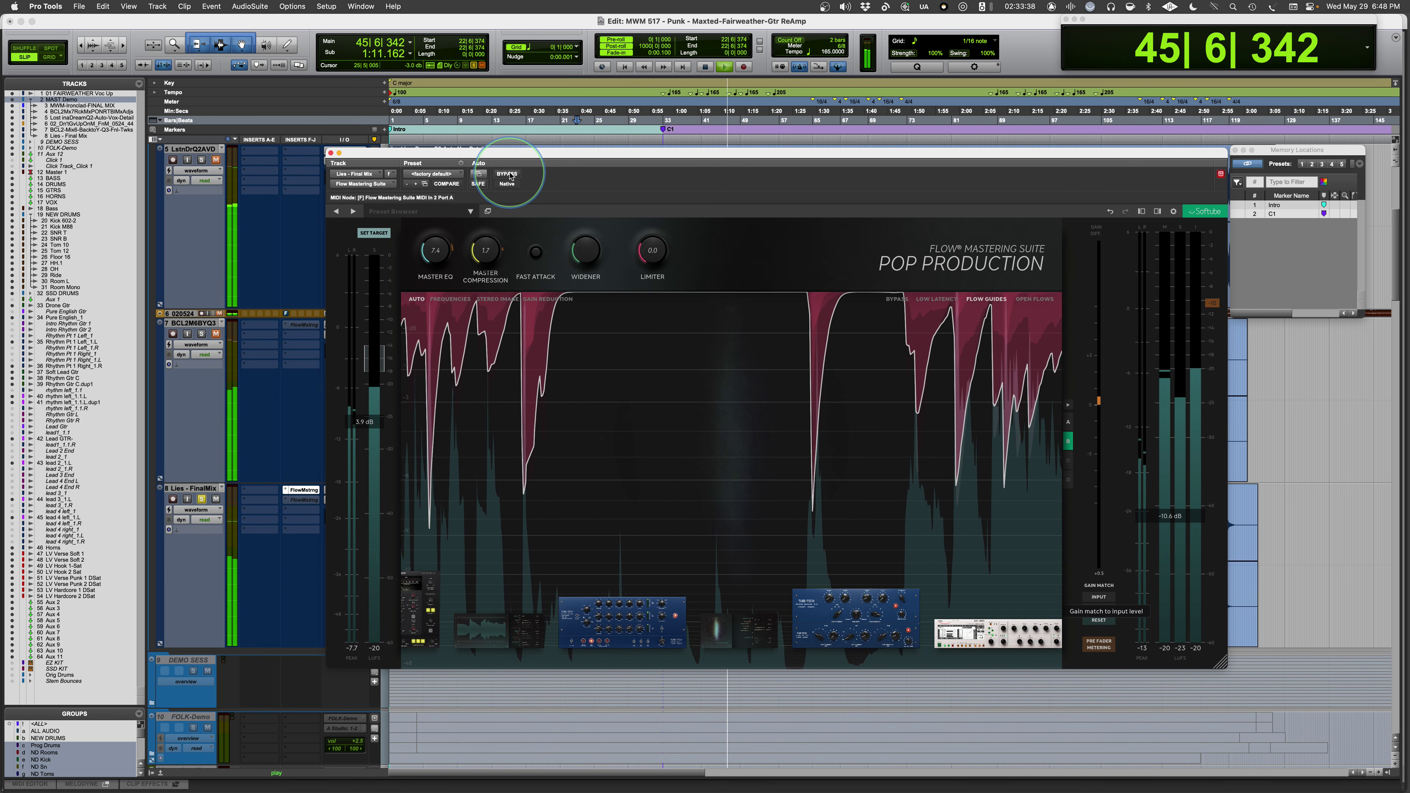
pyautogui.click(1069, 424)
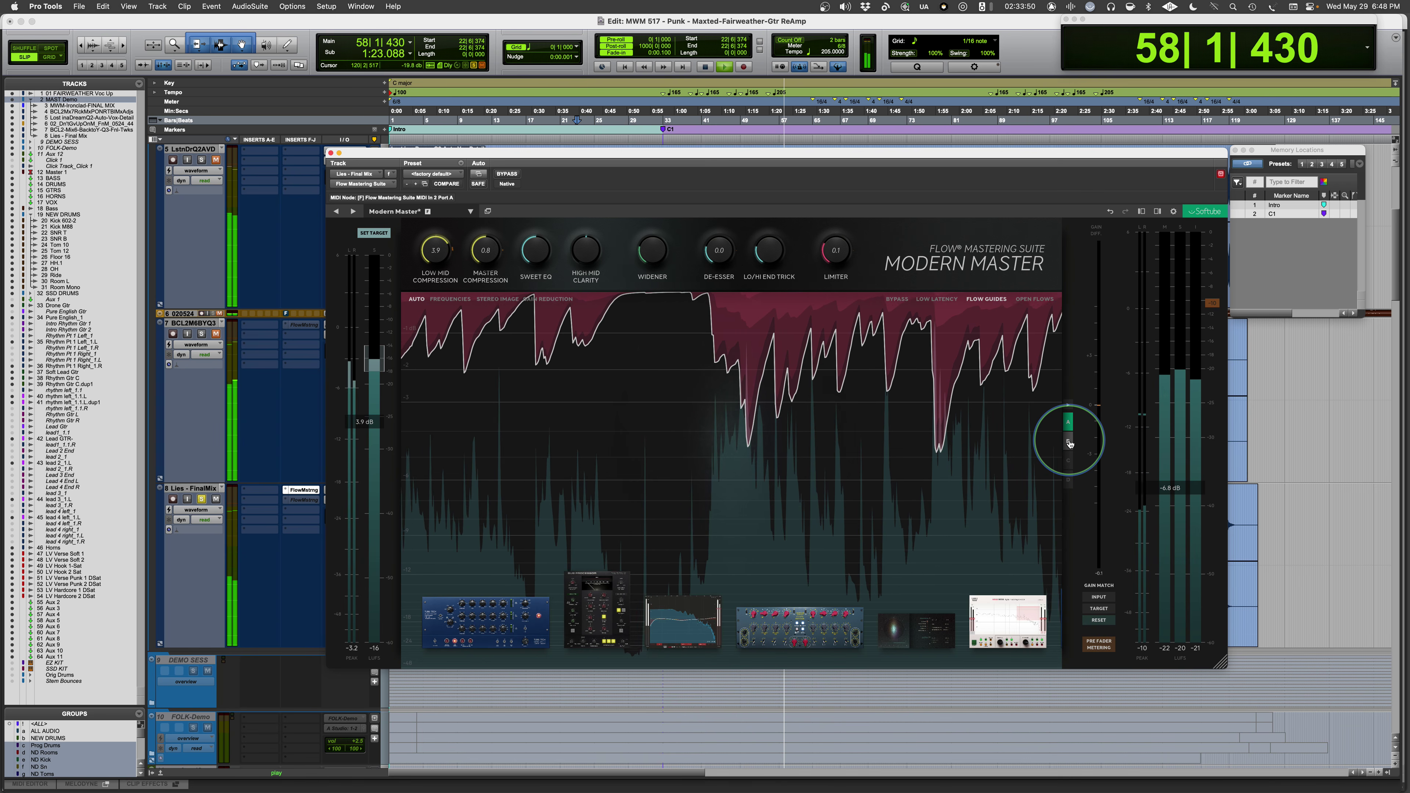
# Audition the Pop Production flow in slot B during playback and stop the transport
pyautogui.click(1070, 443)
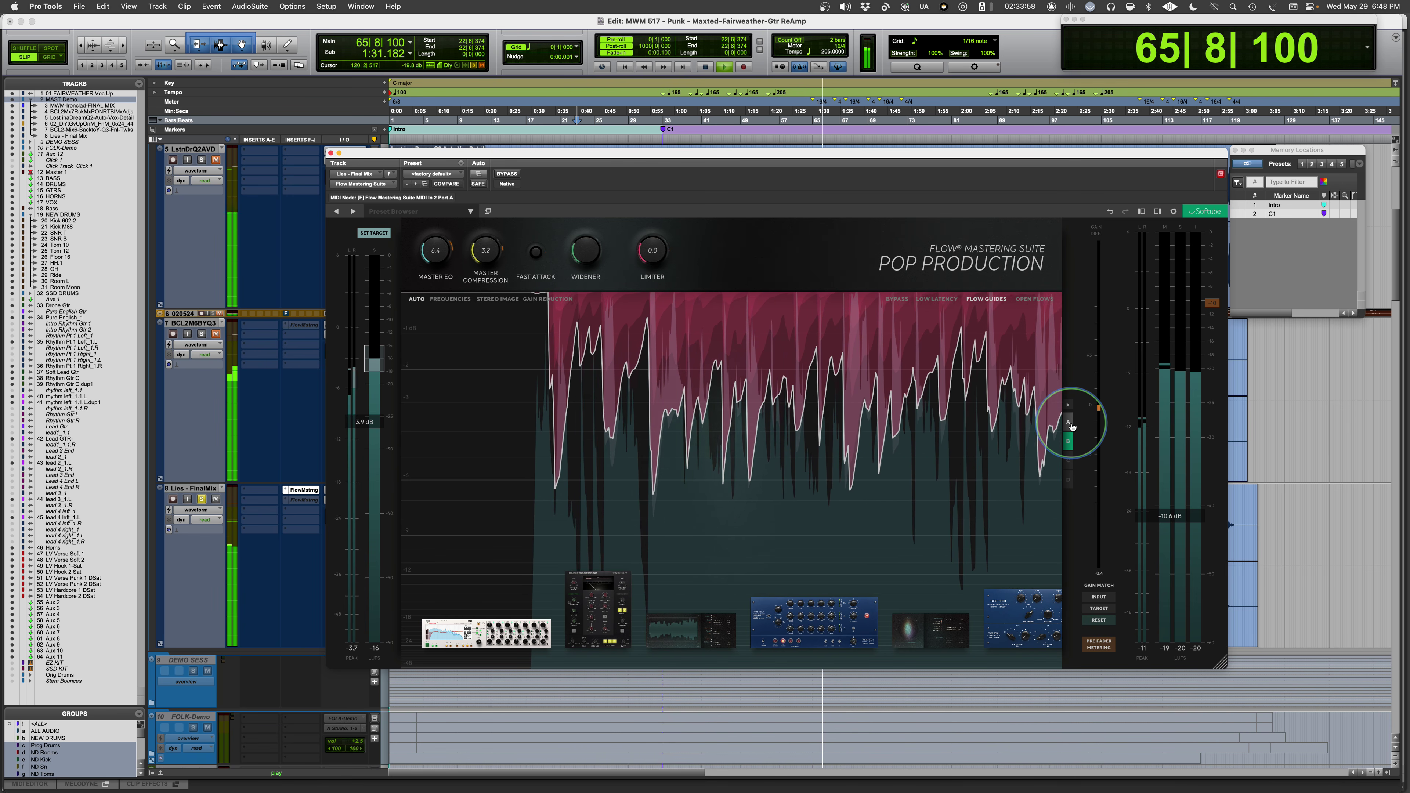
pyautogui.press('space')
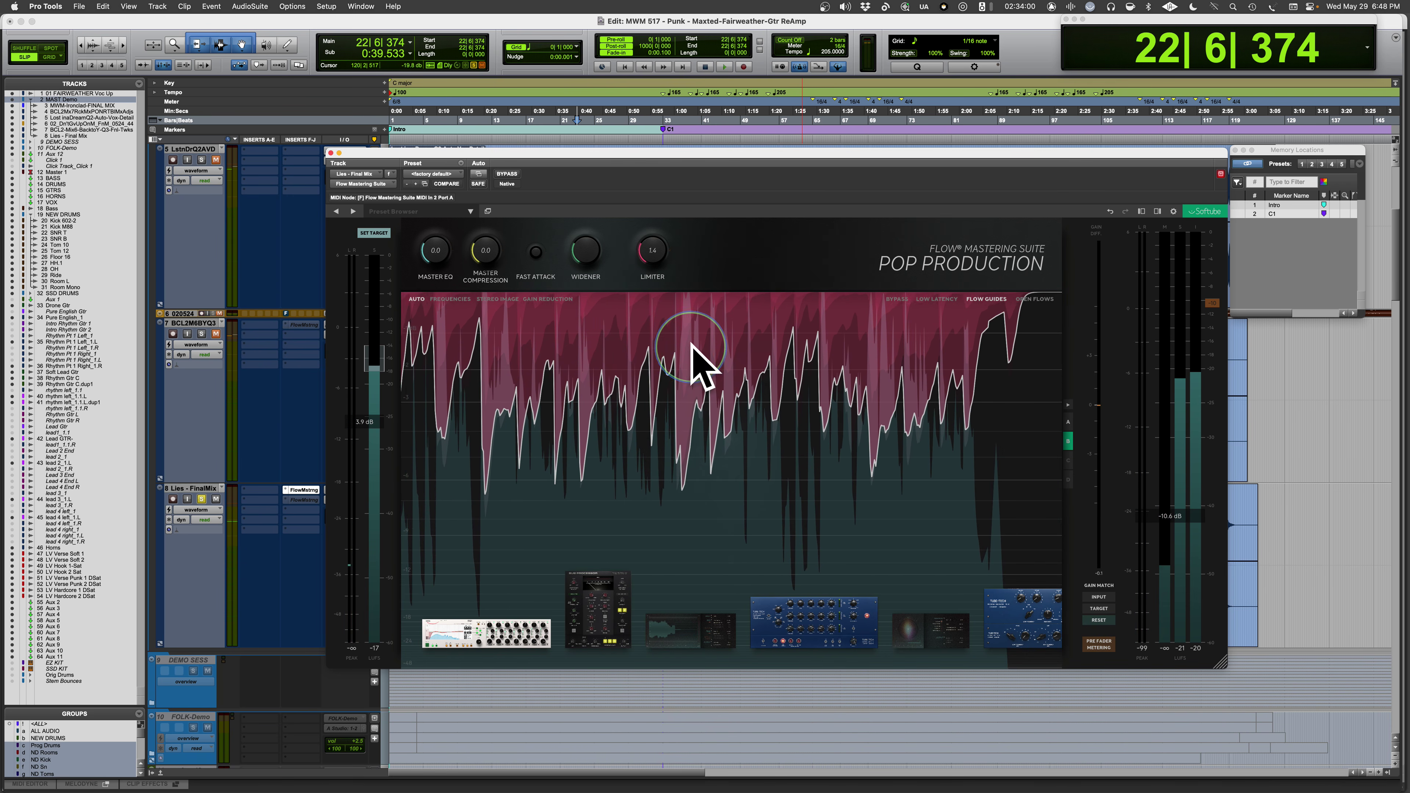
# Load the Pop Dance flow from the flow library into slot C and dismiss its introduction
pyautogui.click(1067, 460)
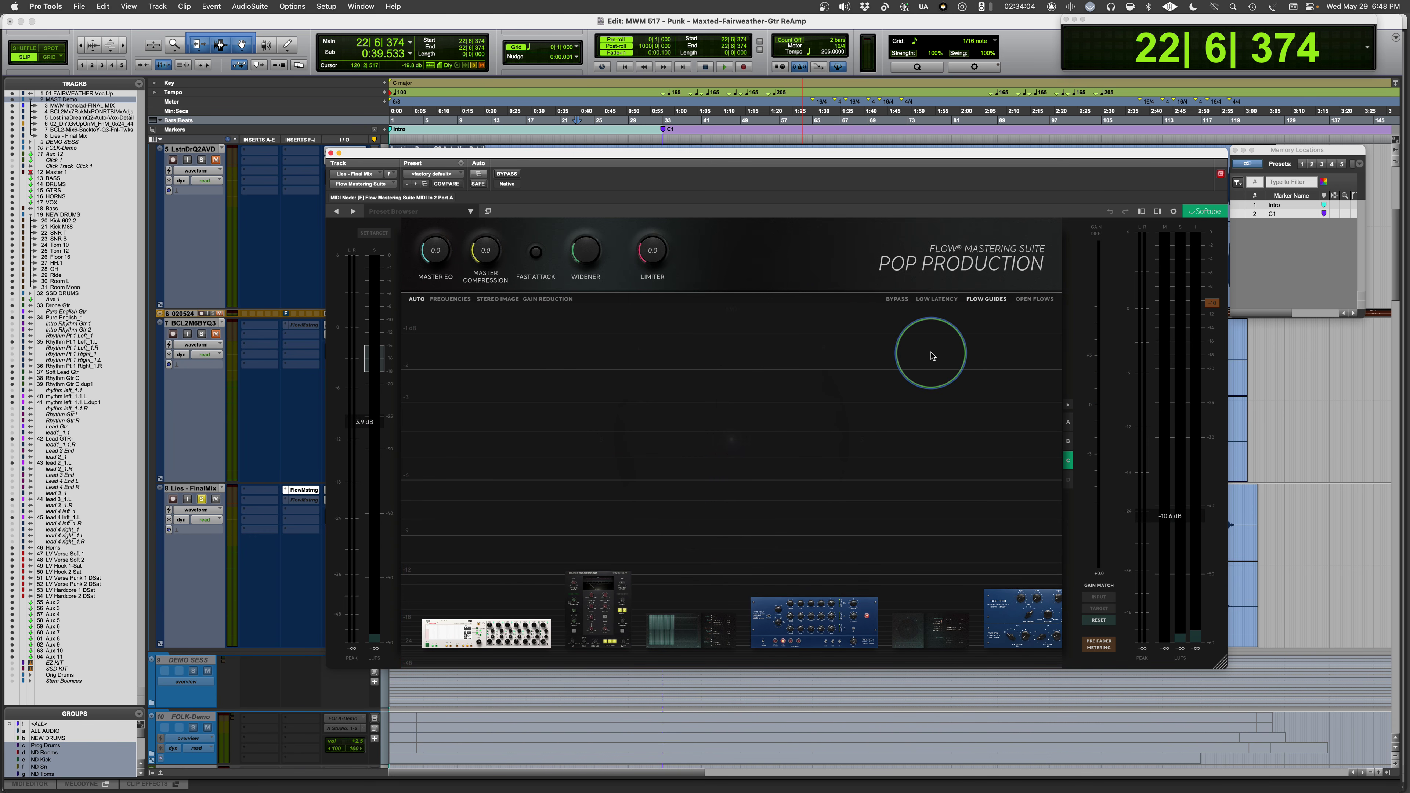
pyautogui.click(1034, 301)
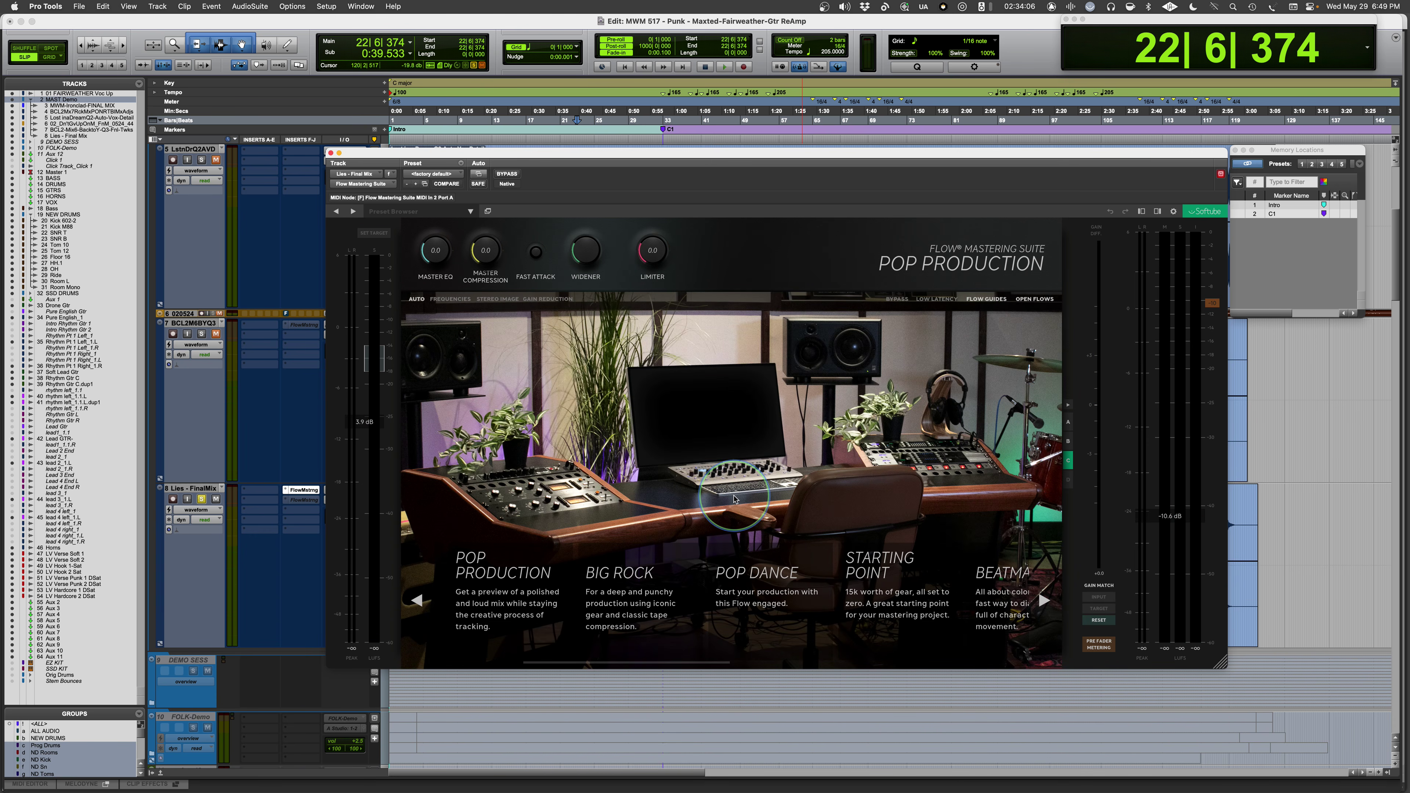
pyautogui.click(765, 601)
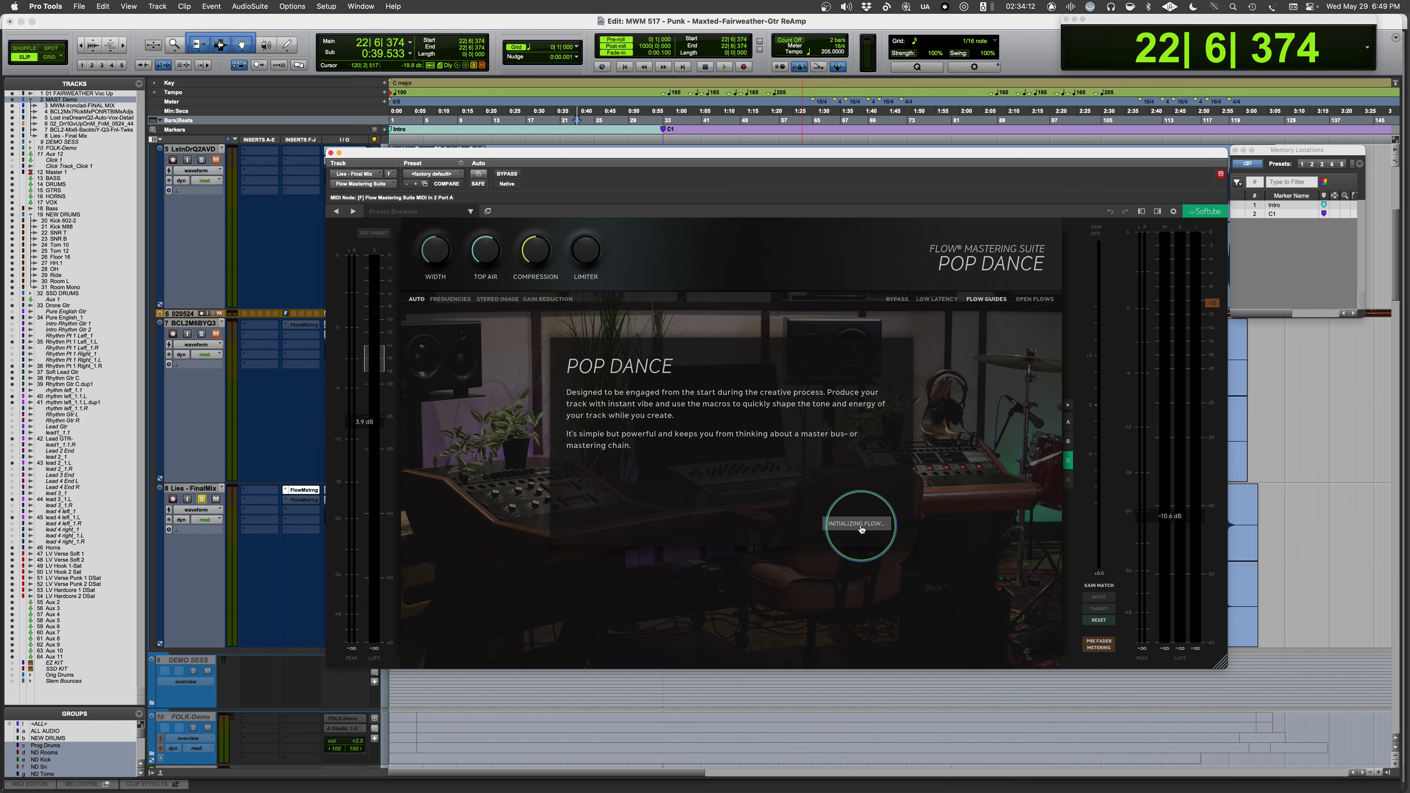
pyautogui.click(858, 525)
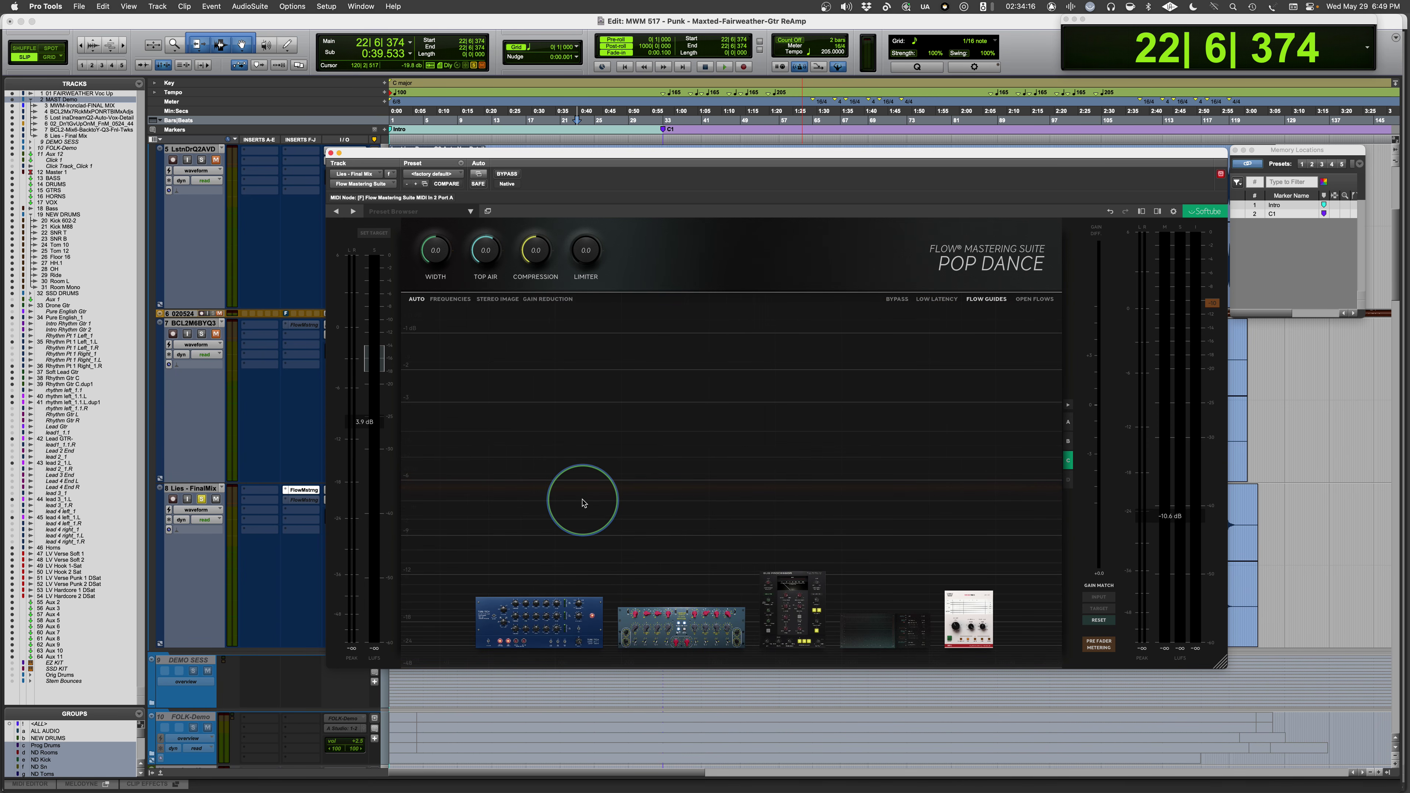
# Play the mix from bar 22, gain-match Pop Dance to the input level, and compare it with bypass
pyautogui.press('space')
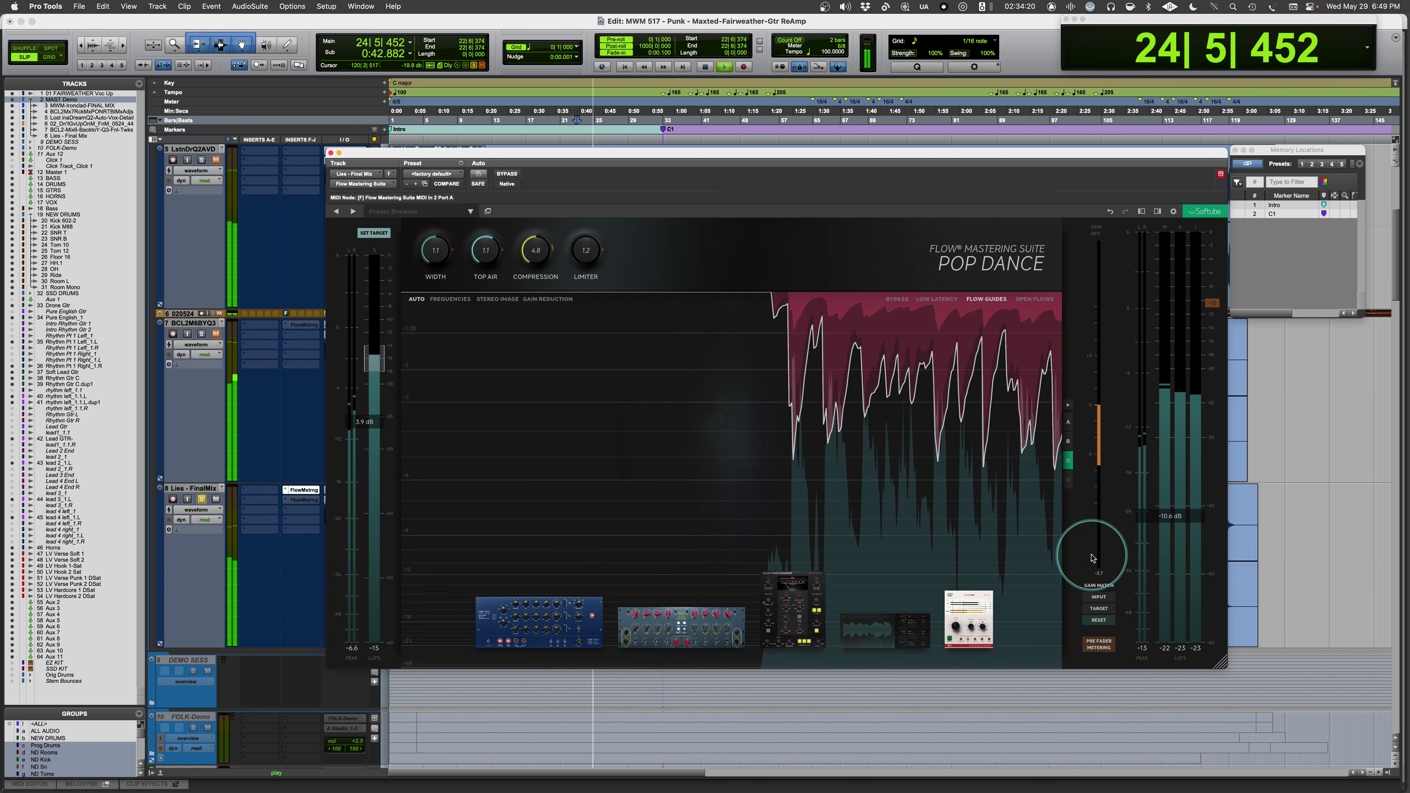
pyautogui.press('space')
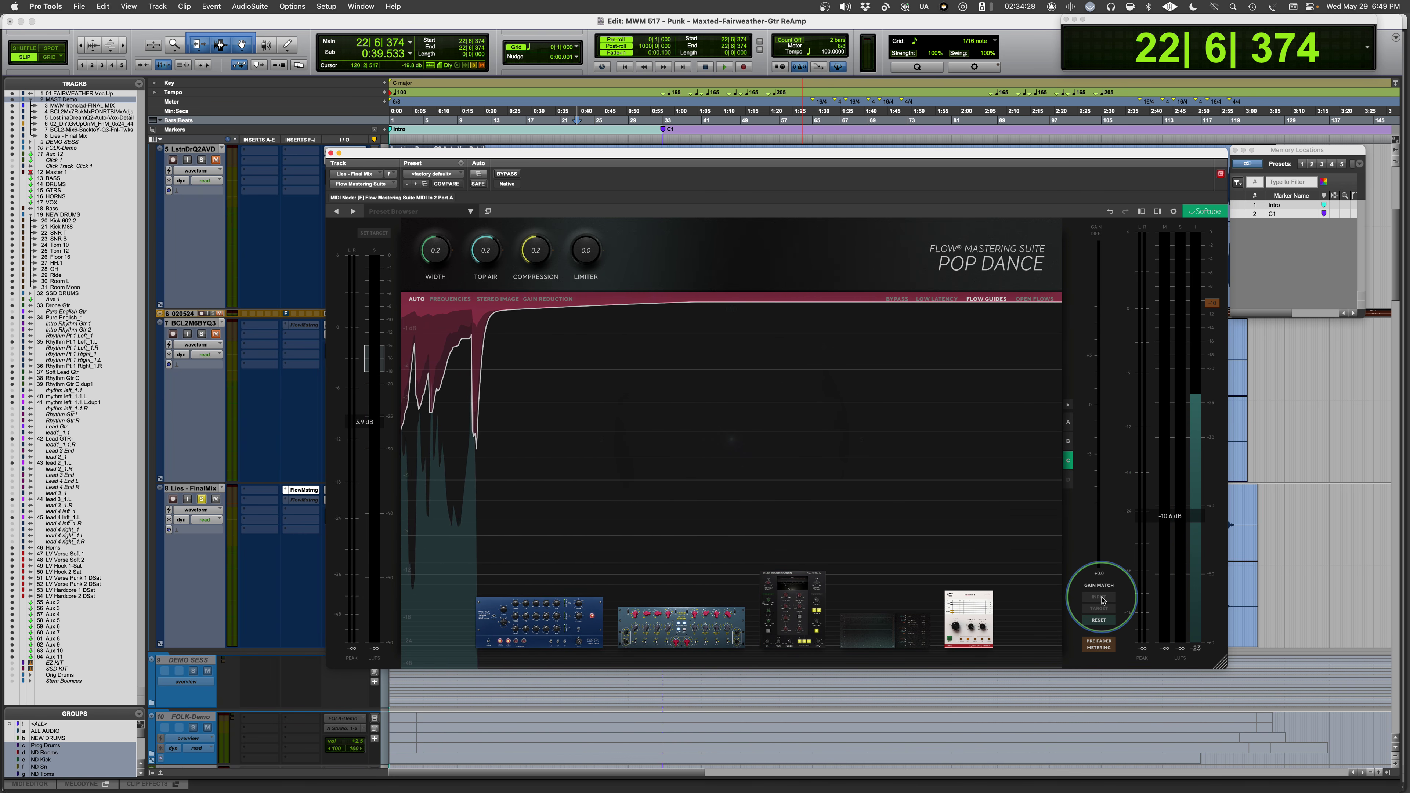
pyautogui.press('space')
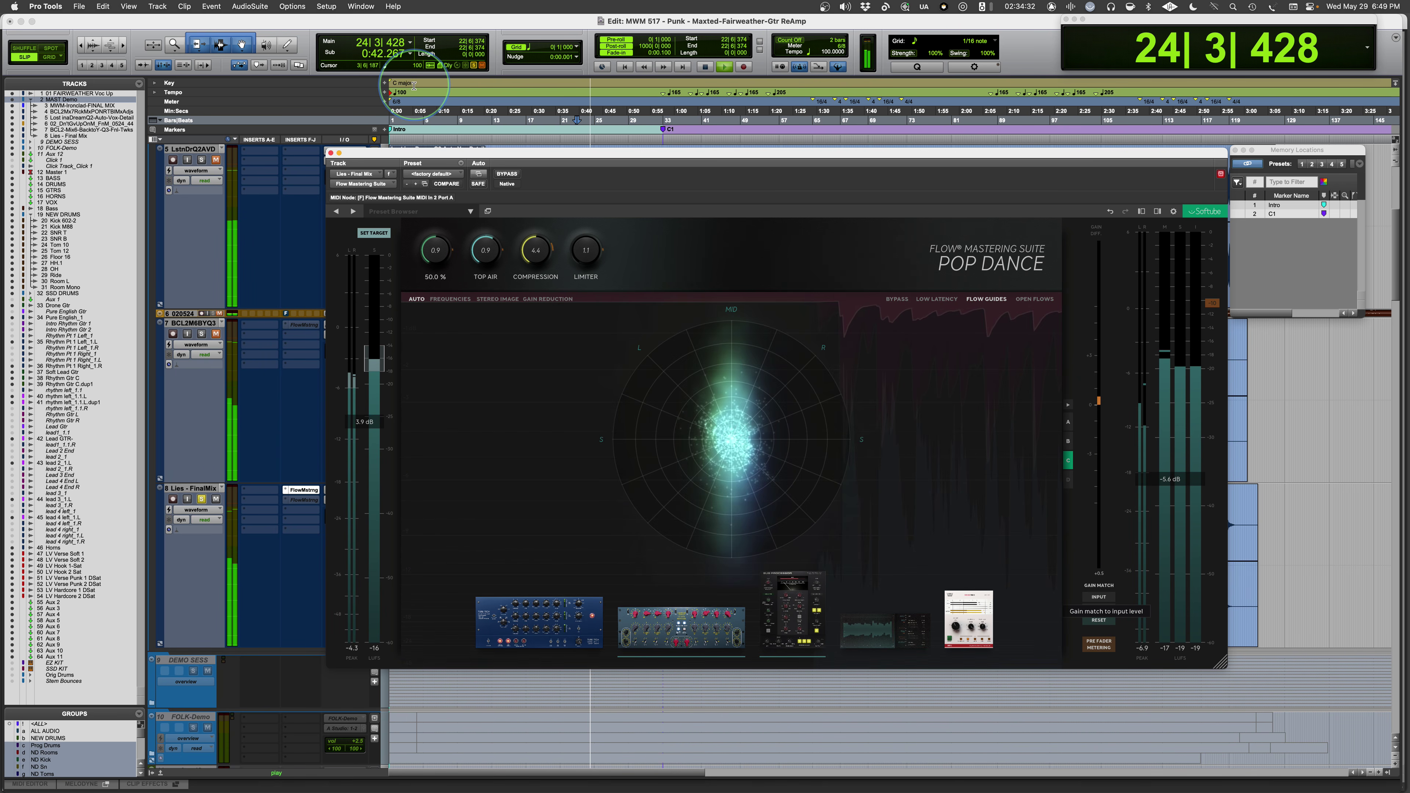
pyautogui.click(514, 176)
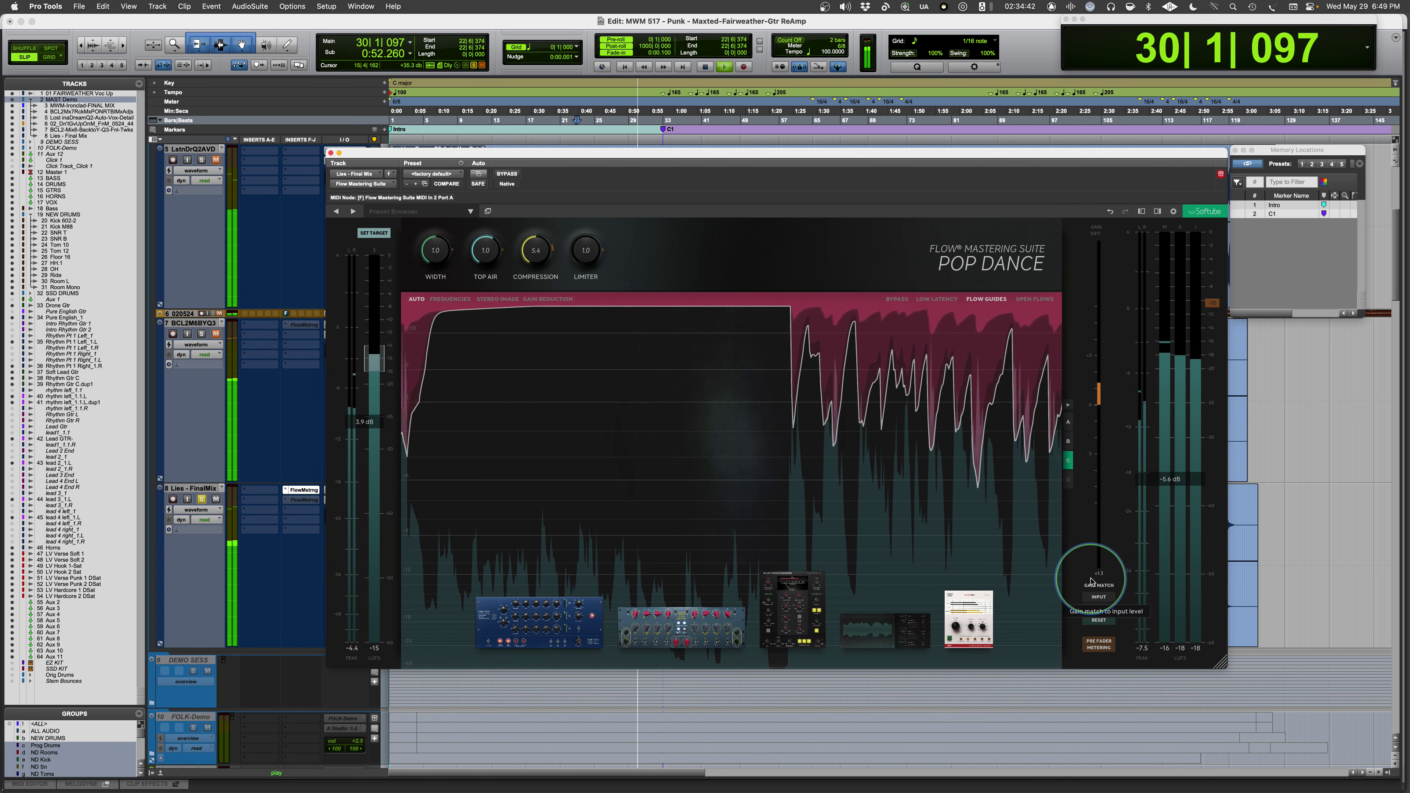
pyautogui.click(511, 176)
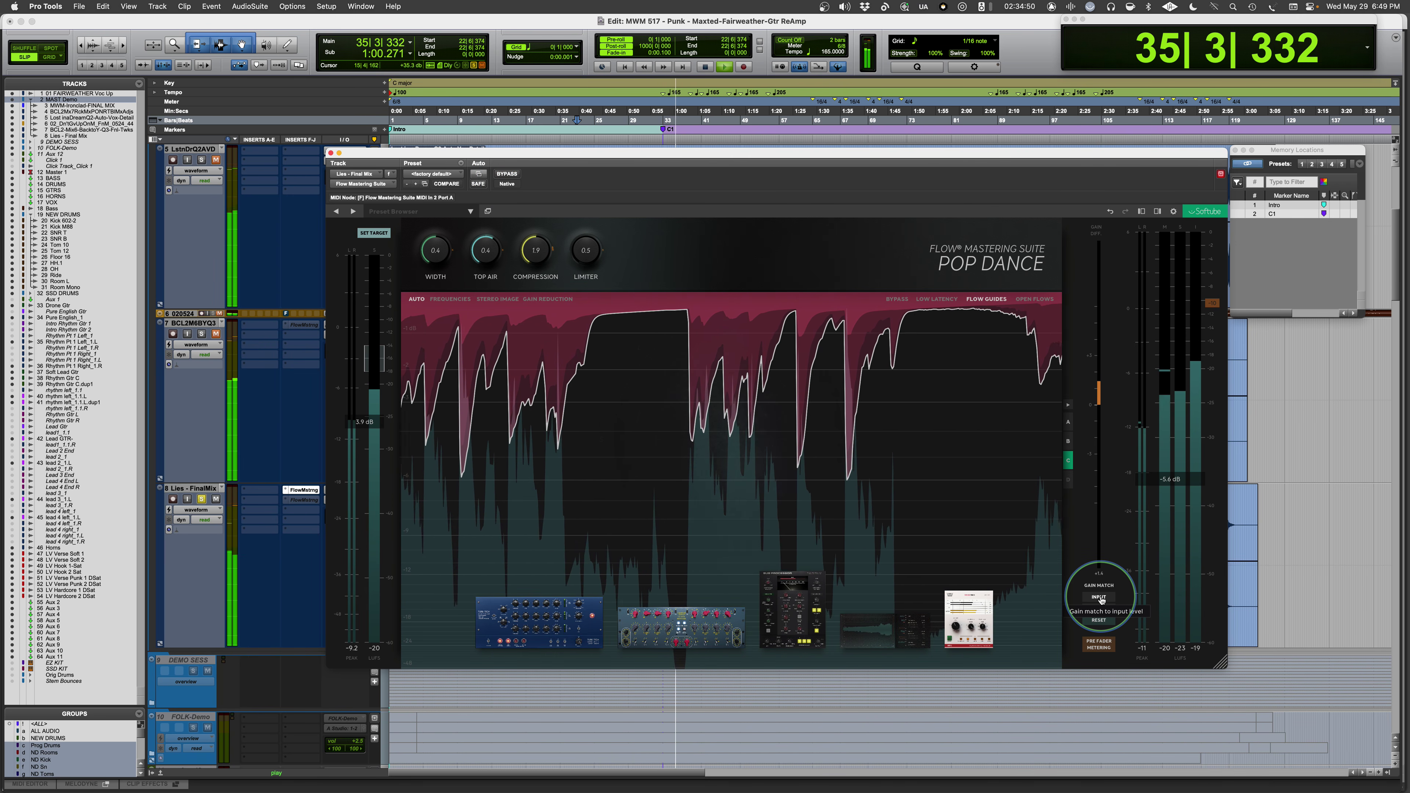
# Restart playback, repeat the input gain match for Pop Dance, compare it with bypass again, and stop
pyautogui.press('space')
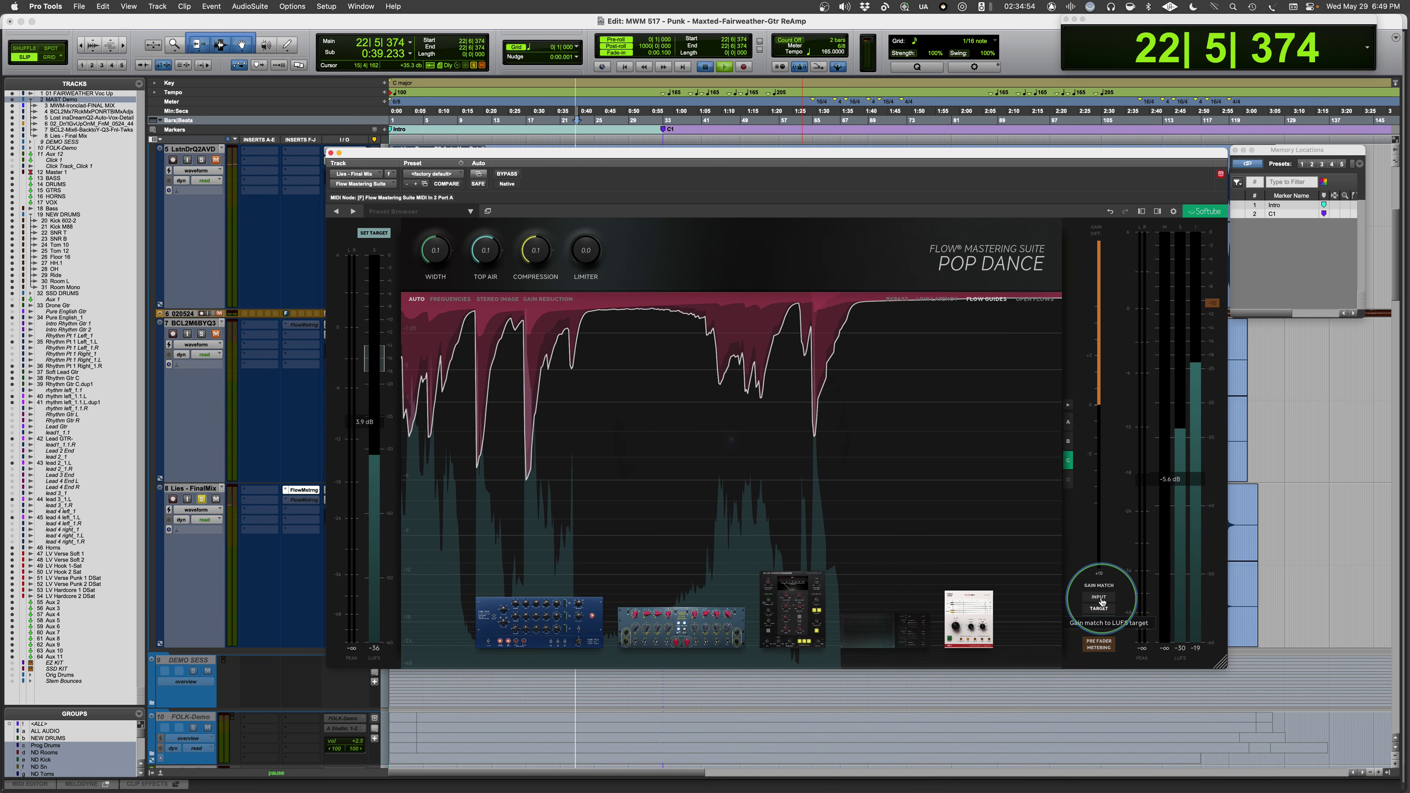
pyautogui.press('space')
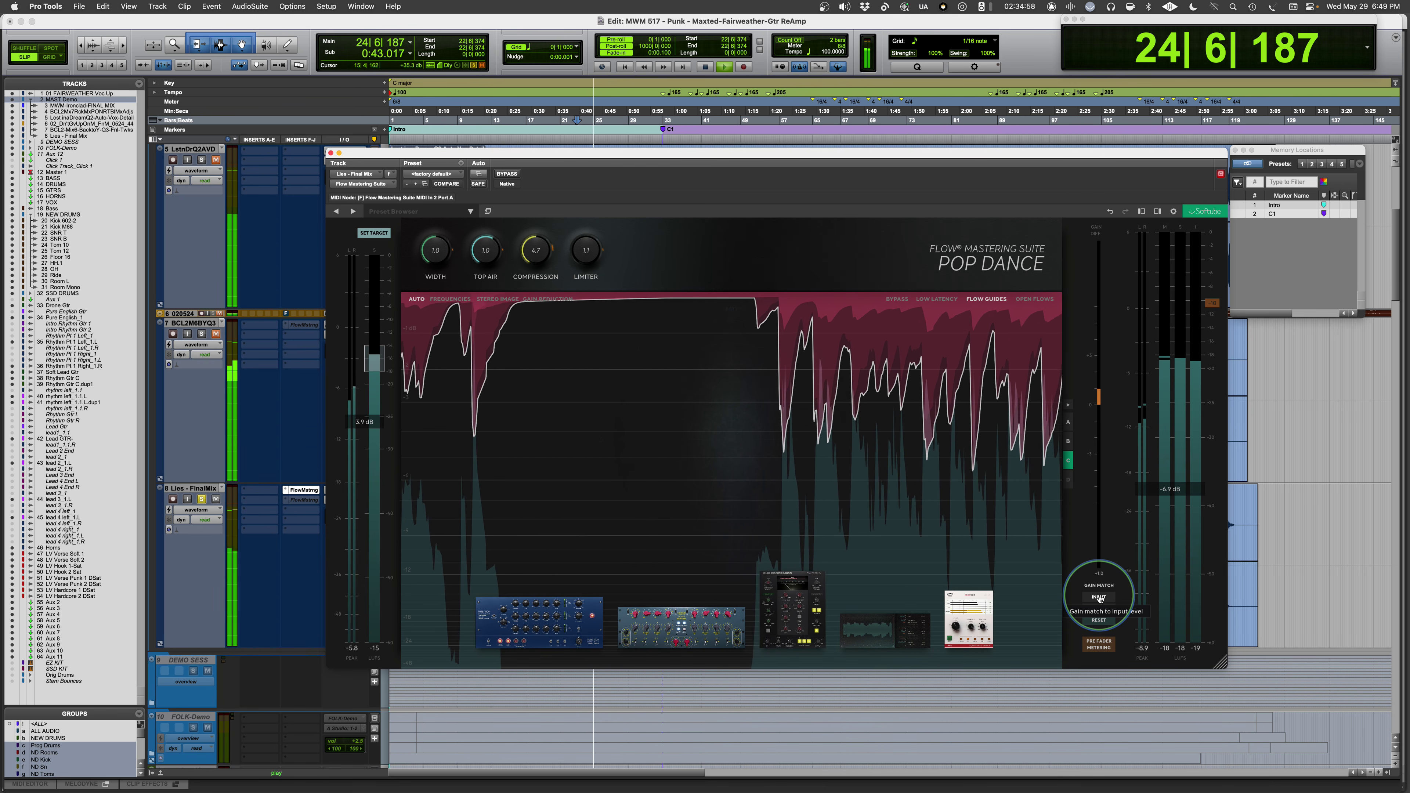
pyautogui.click(513, 174)
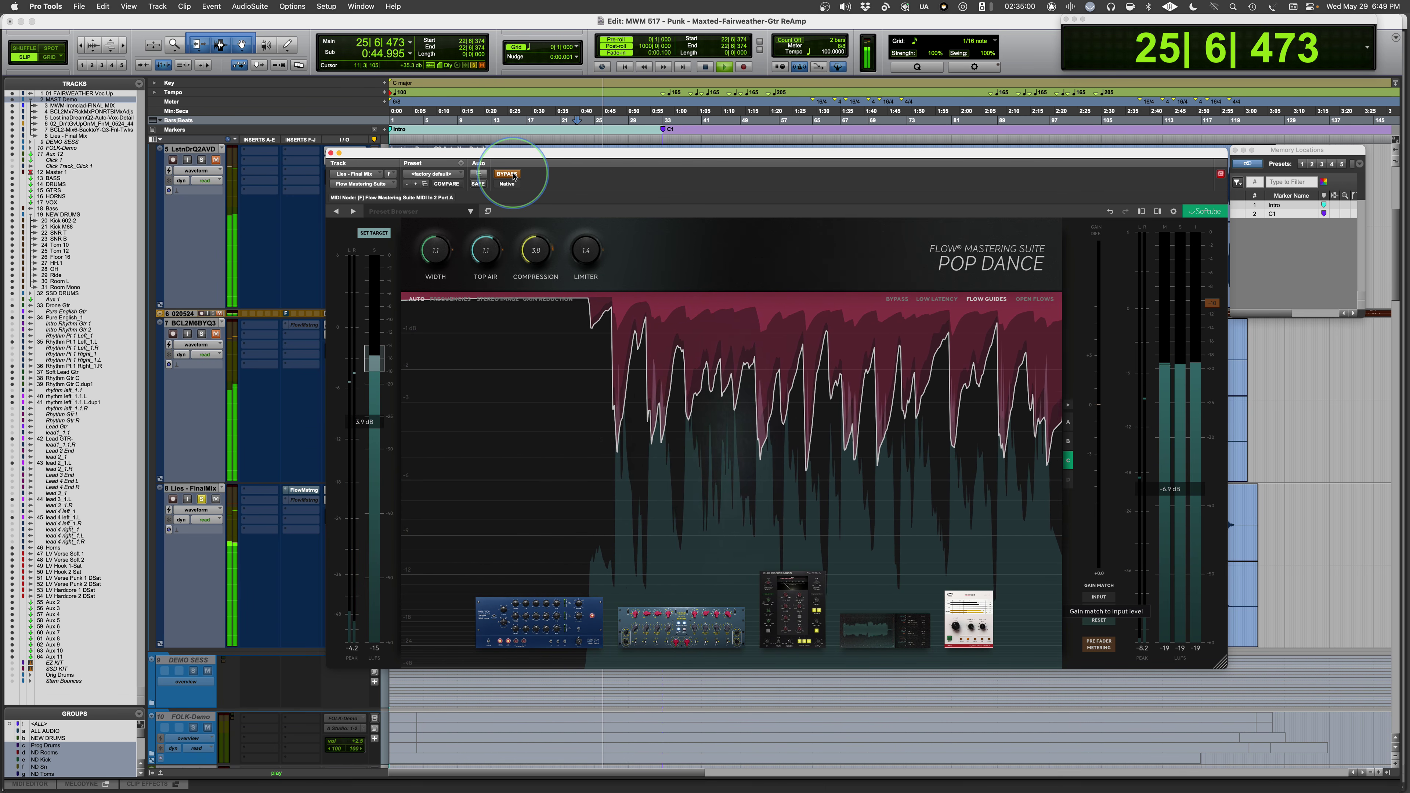
pyautogui.click(513, 175)
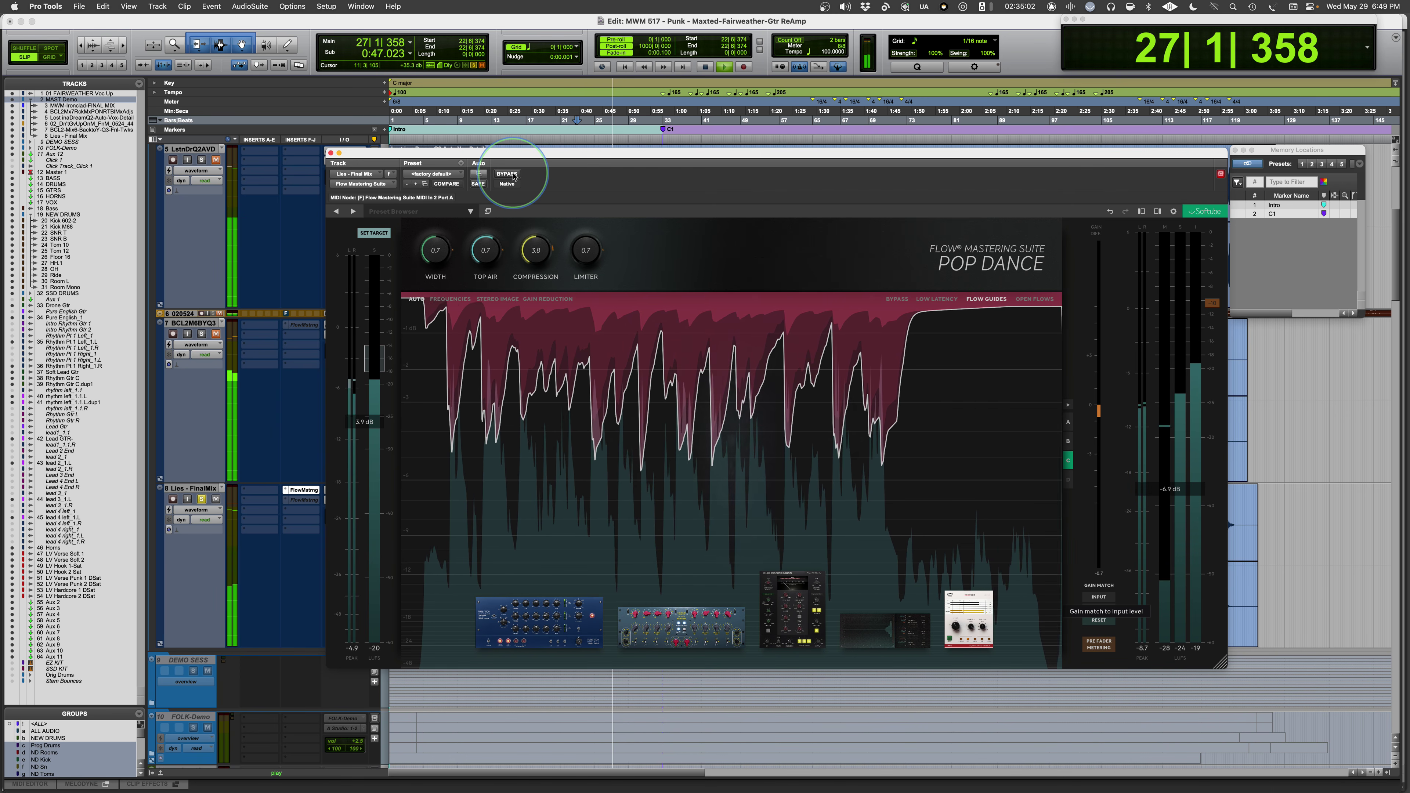
pyautogui.click(1059, 264)
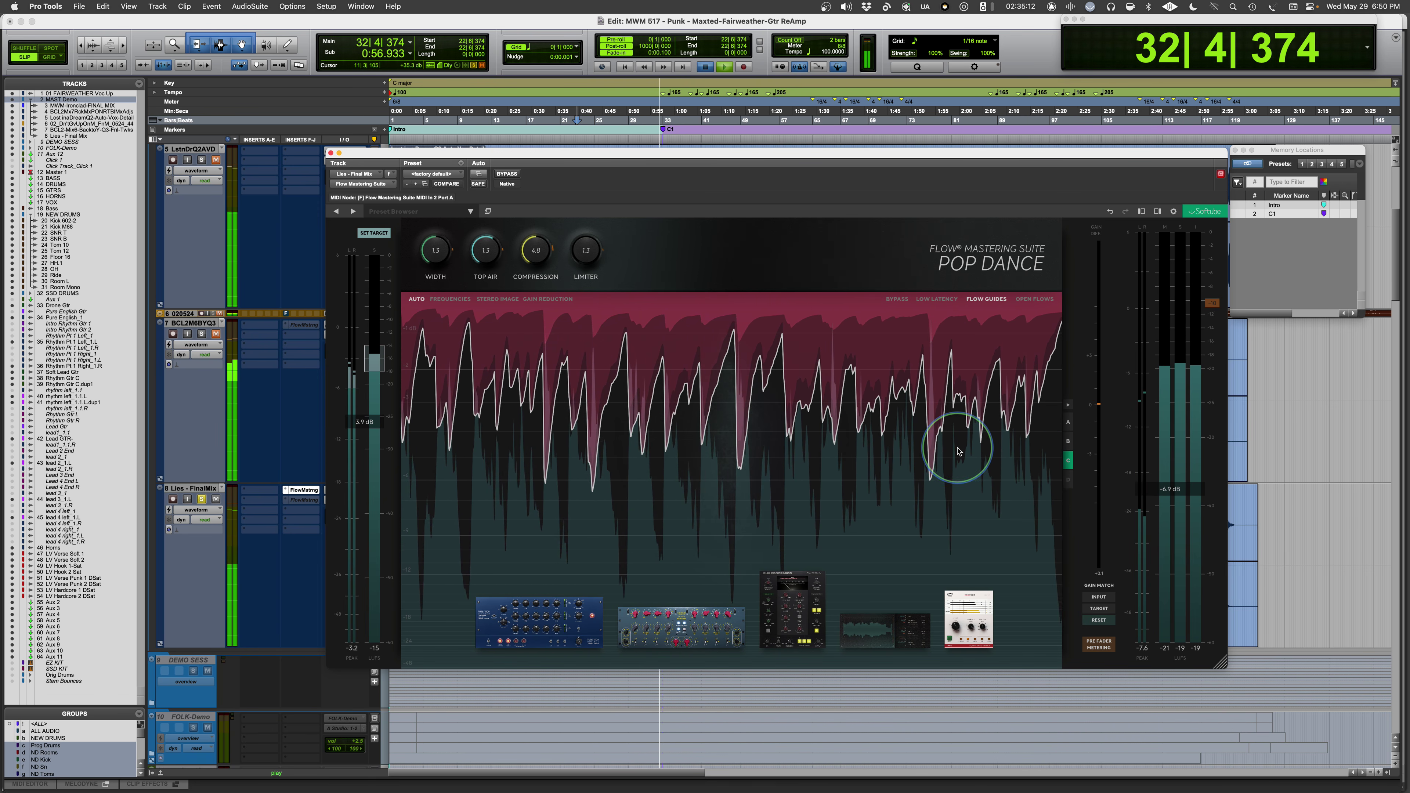
pyautogui.press('space')
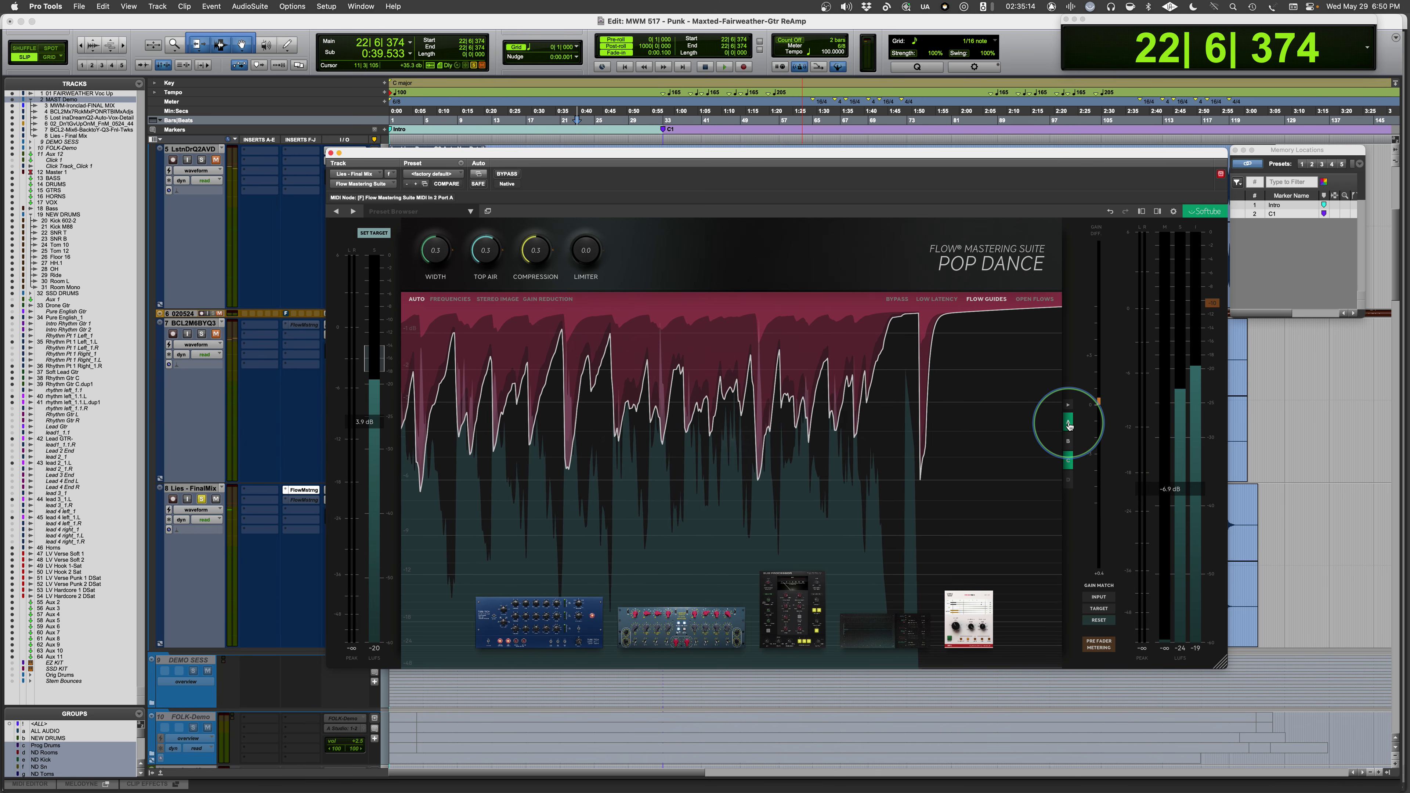
# Compare Modern Master, Pop Production and Pop Dance in slots A, B and C during playback, then return to Modern Master and stop
pyautogui.click(1070, 425)
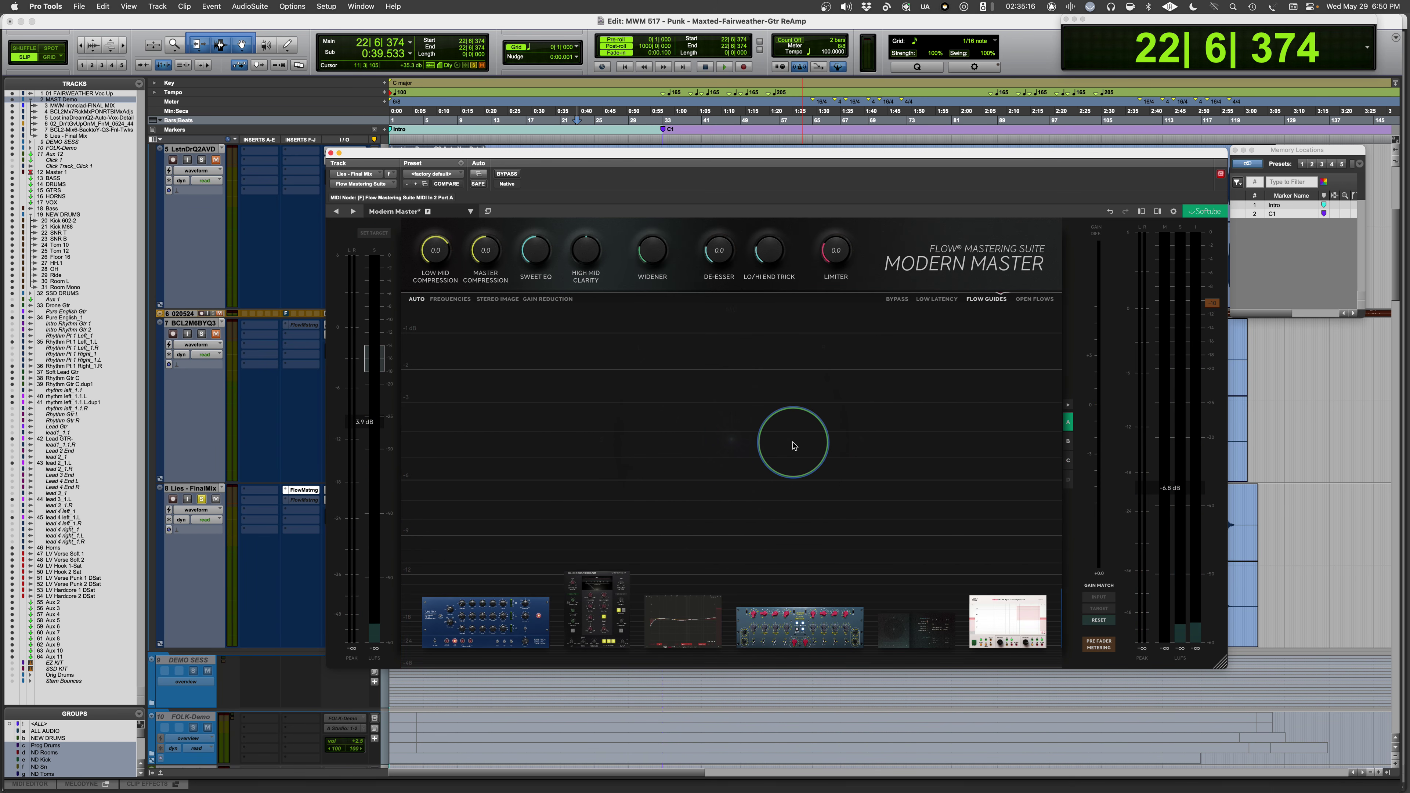
pyautogui.press('space')
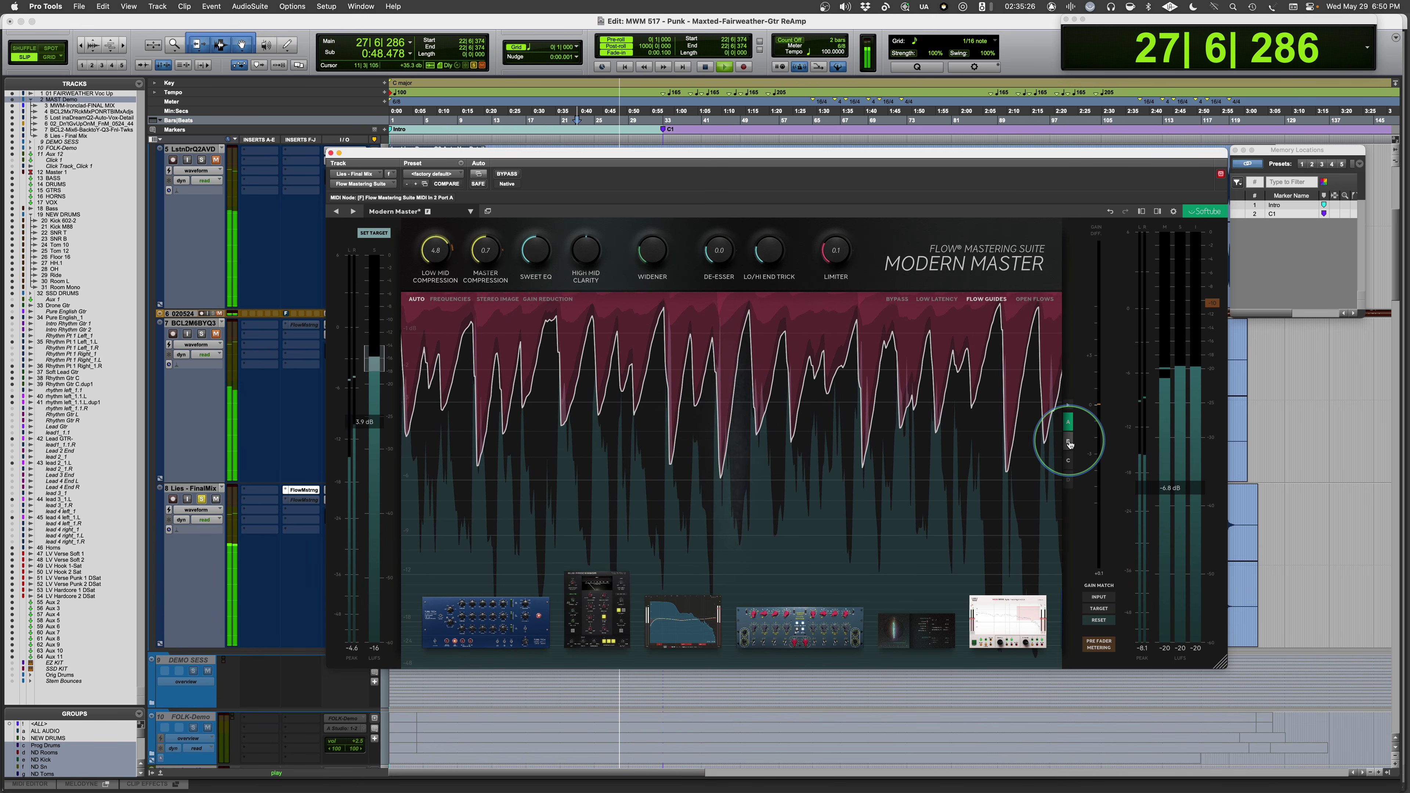
pyautogui.click(1069, 443)
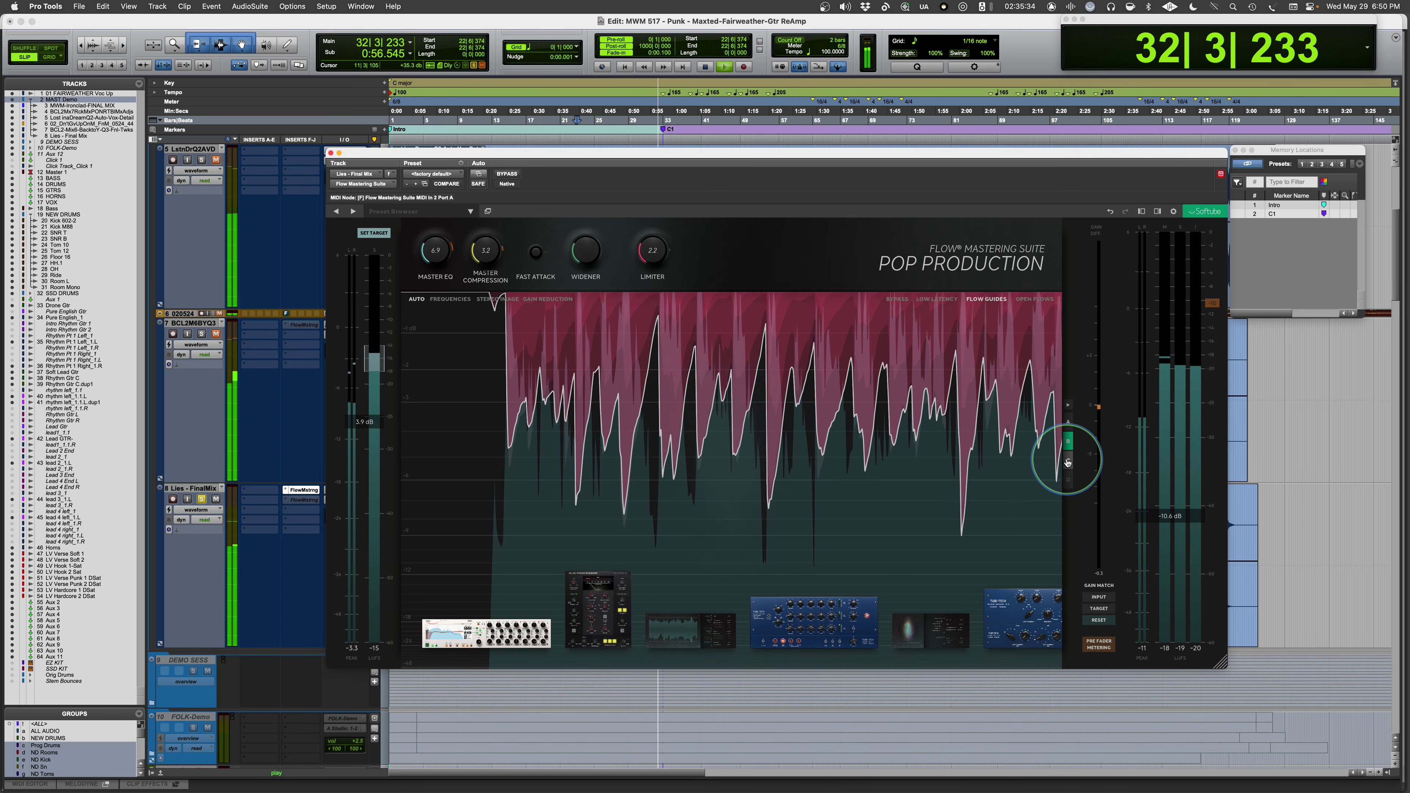
pyautogui.press('space')
pyautogui.press('space')
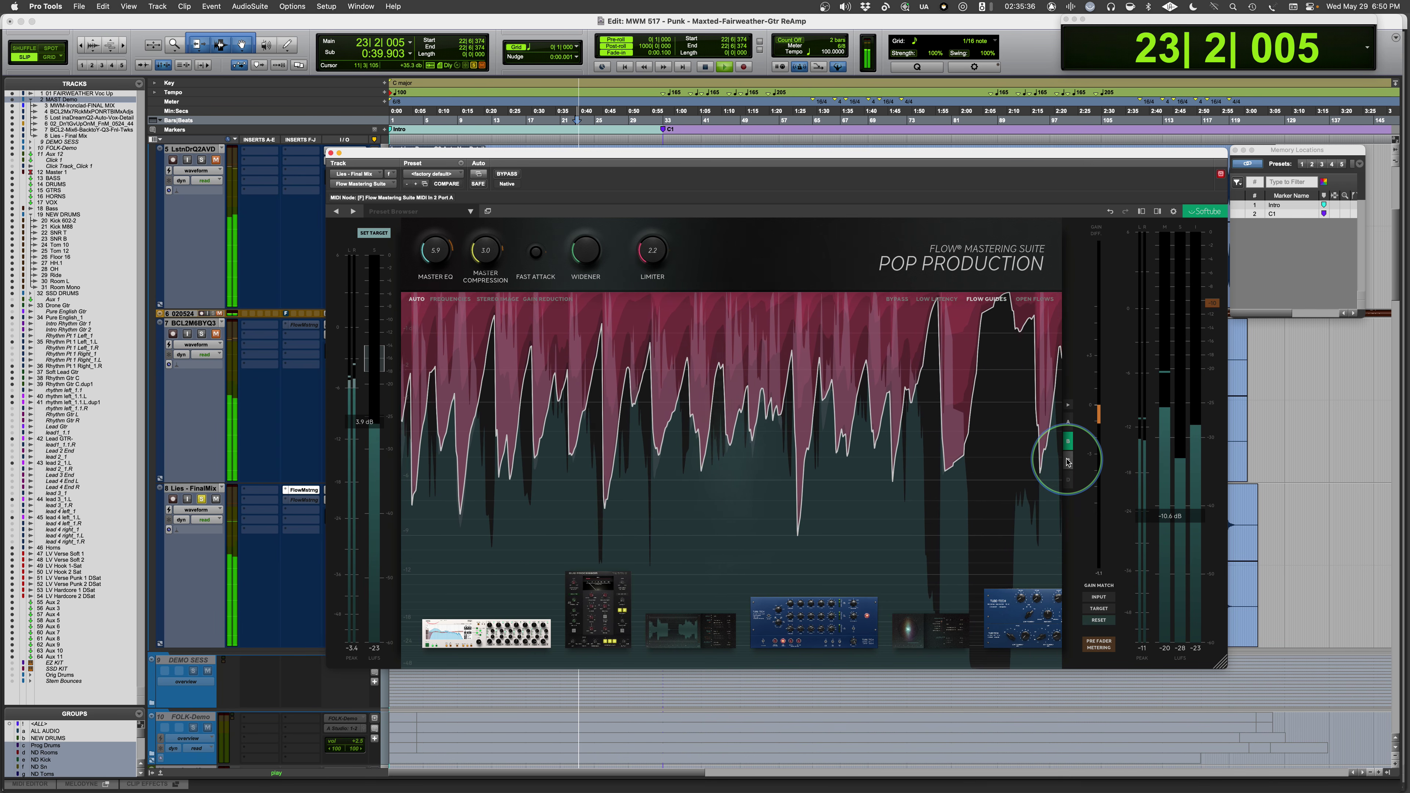
pyautogui.click(1067, 461)
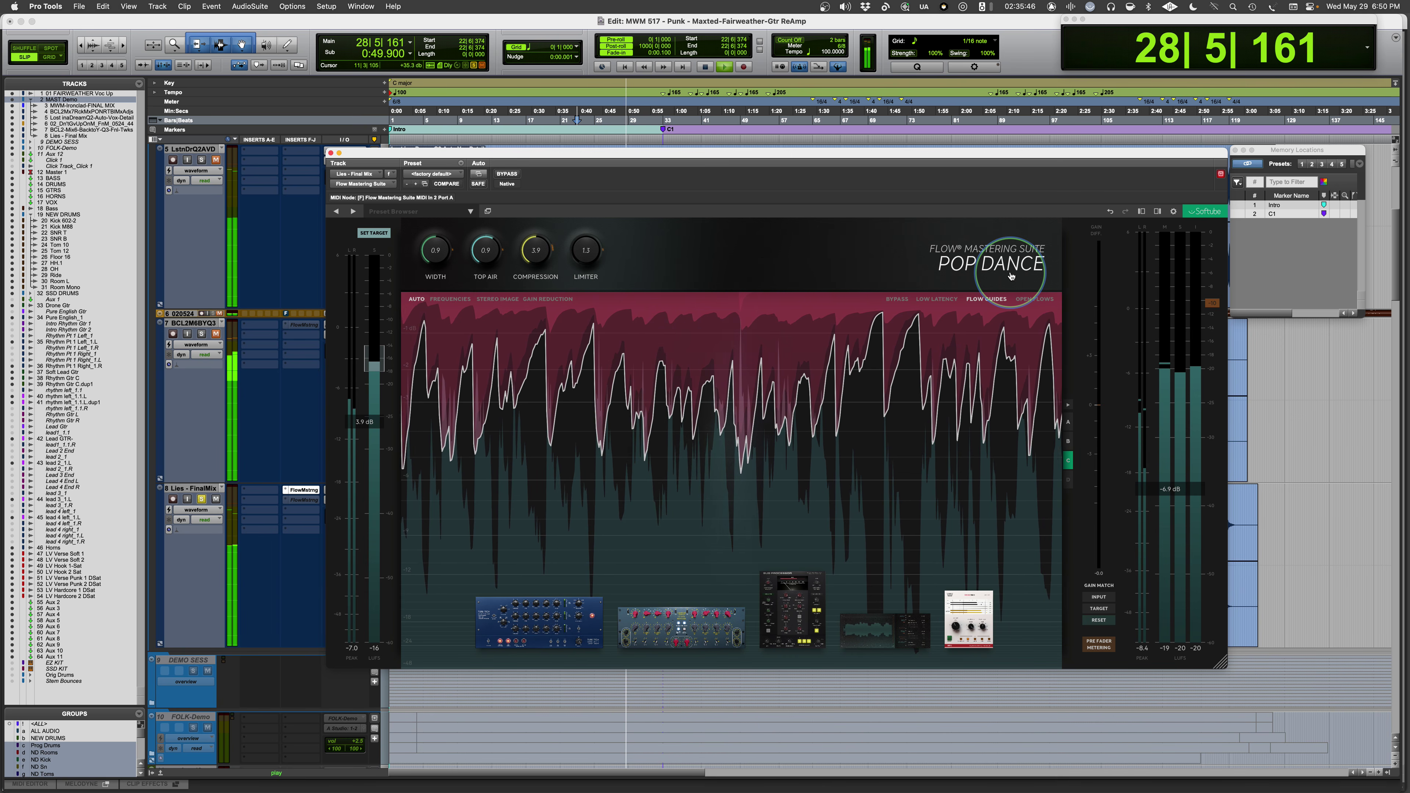
pyautogui.click(1068, 422)
pyautogui.click(1068, 423)
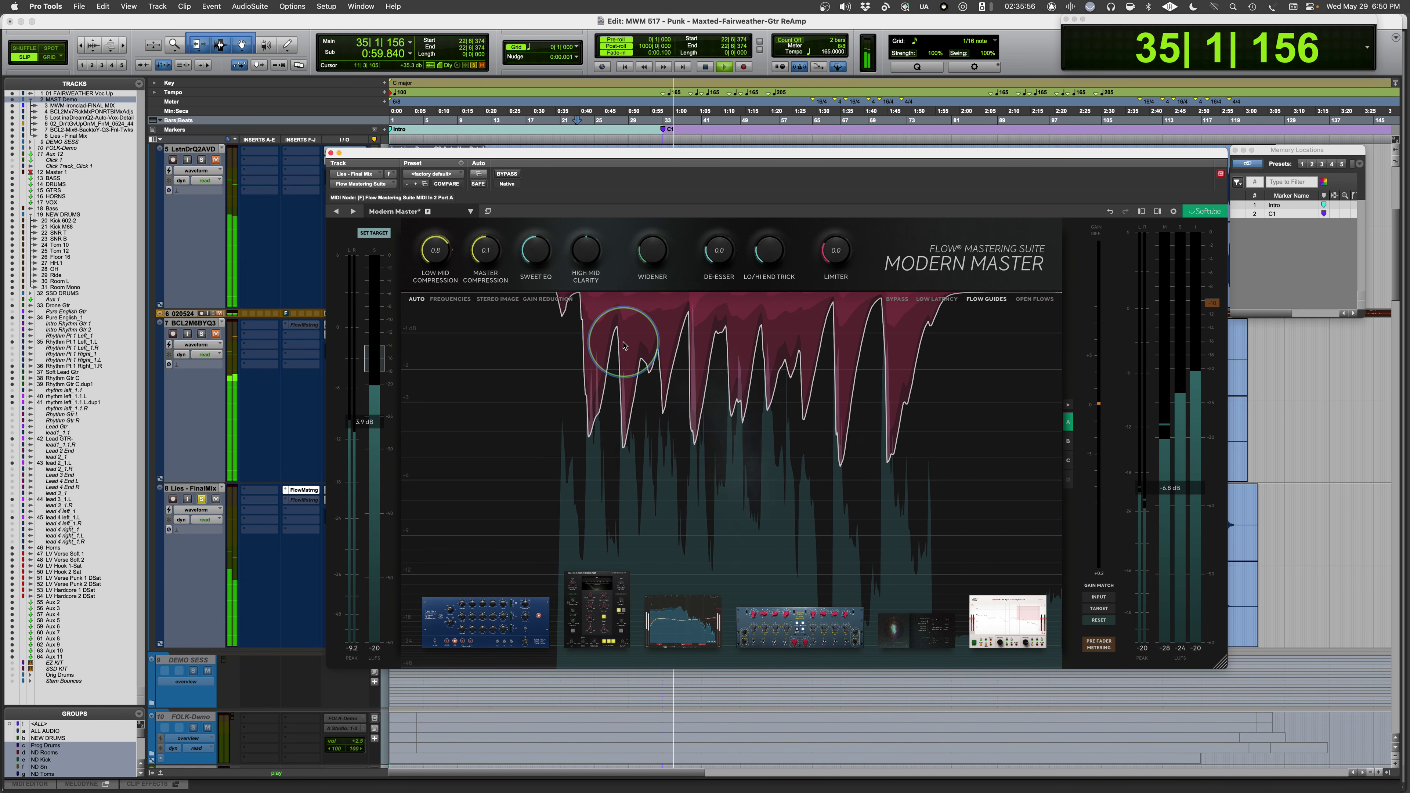
pyautogui.press('space')
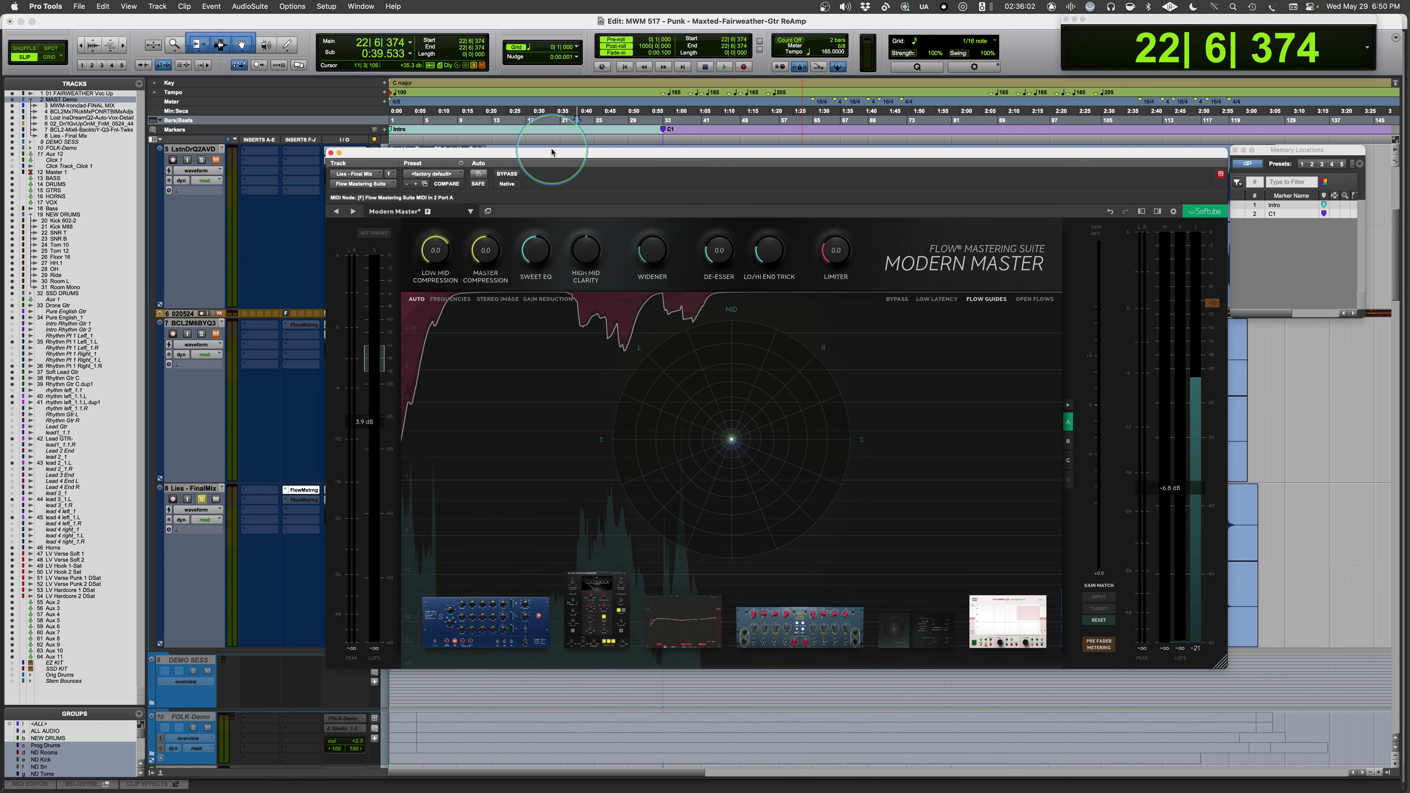
# Uncover the Lies - Final Mix waveform, set the playback start at bar 12, and move the plug-in window back over the tracks
pyautogui.moveTo(547, 153); pyautogui.dragTo(704, 149)
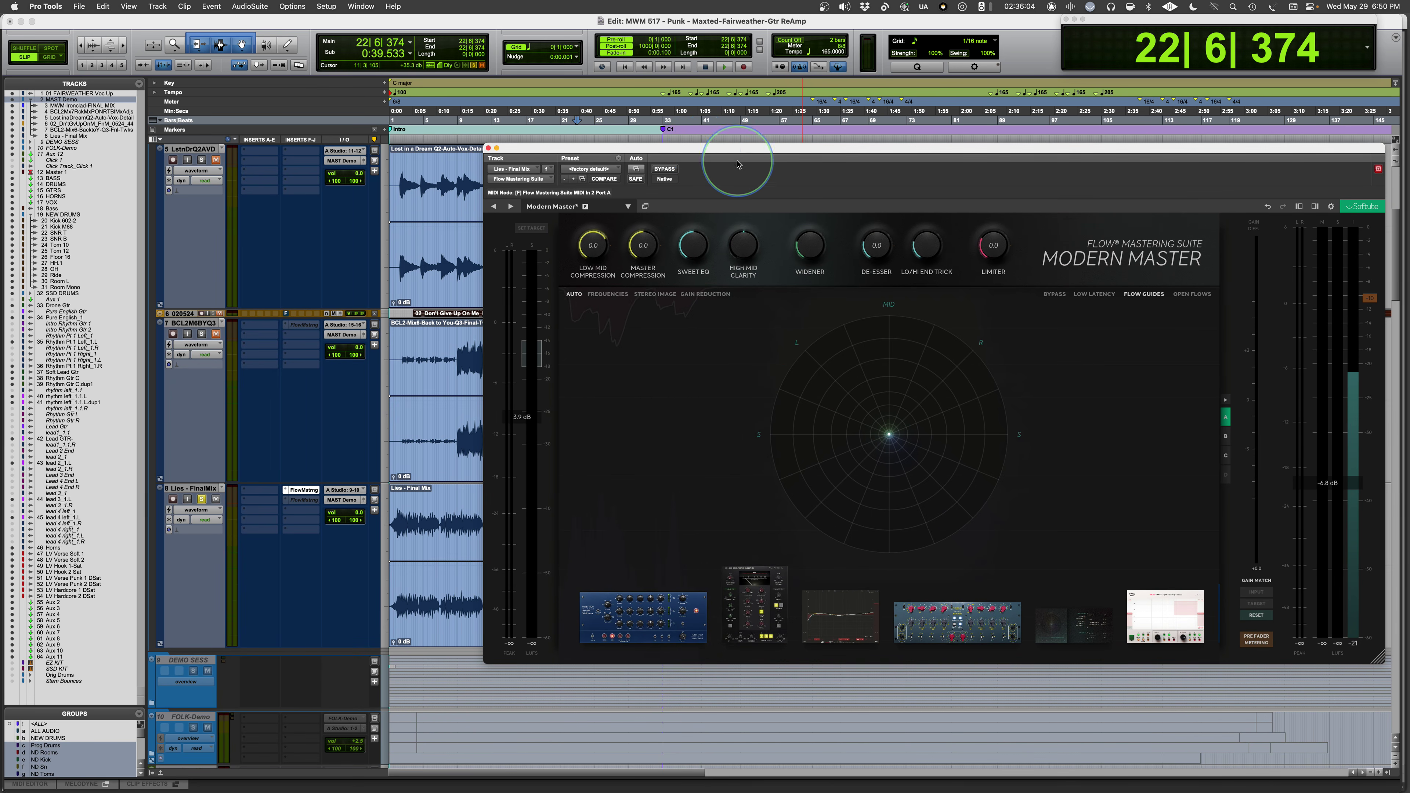
pyautogui.moveTo(738, 164); pyautogui.dragTo(947, 167)
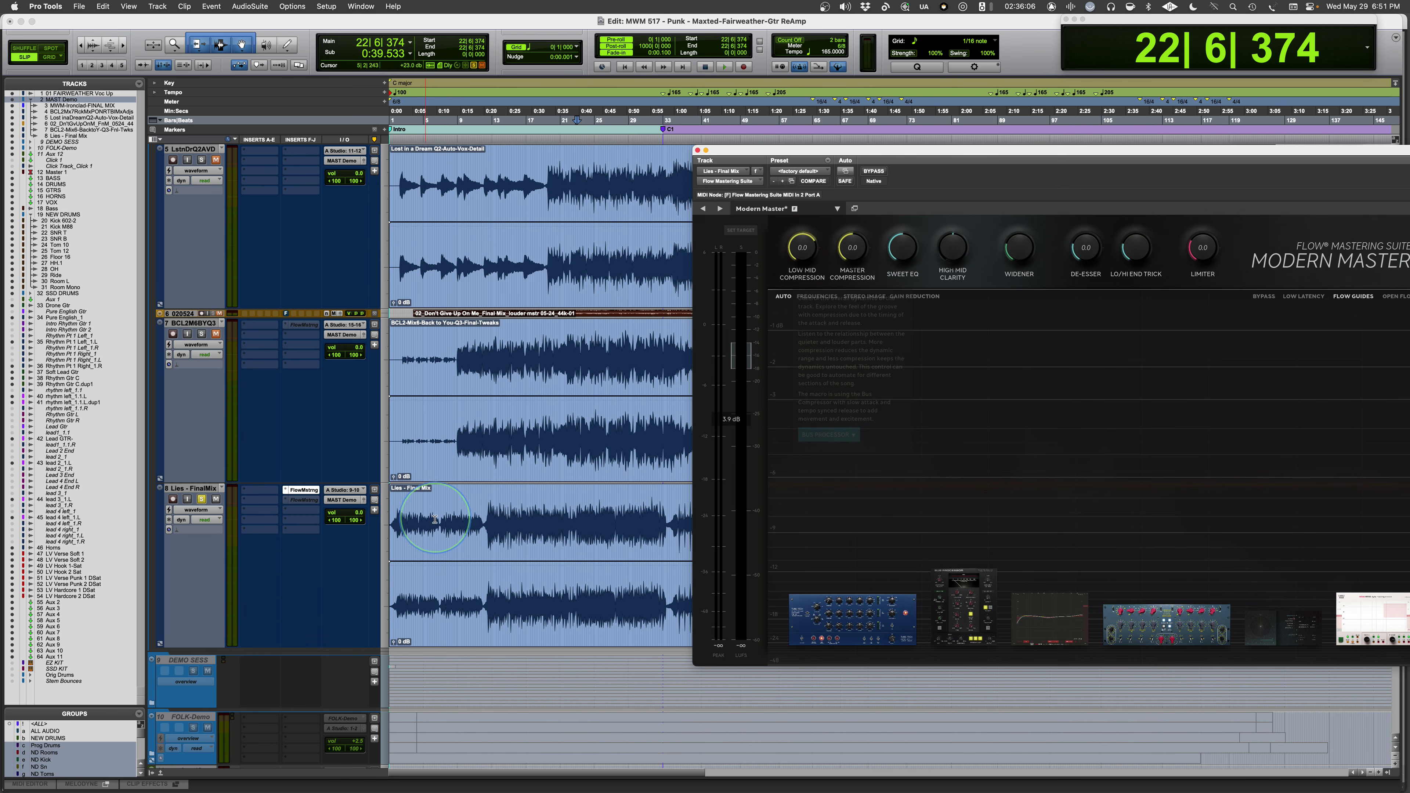
pyautogui.click(487, 505)
pyautogui.click(484, 510)
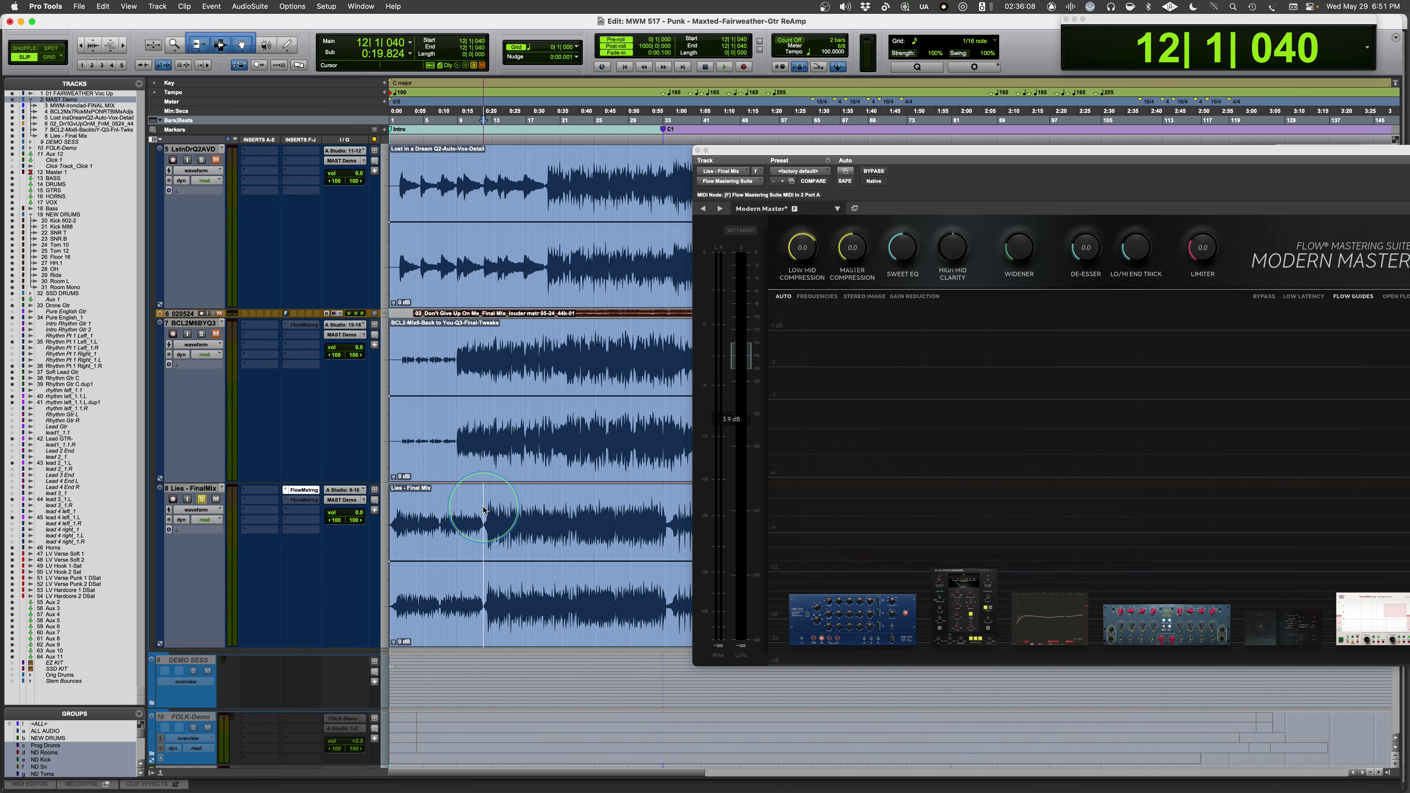
pyautogui.moveTo(1009, 155); pyautogui.dragTo(607, 87)
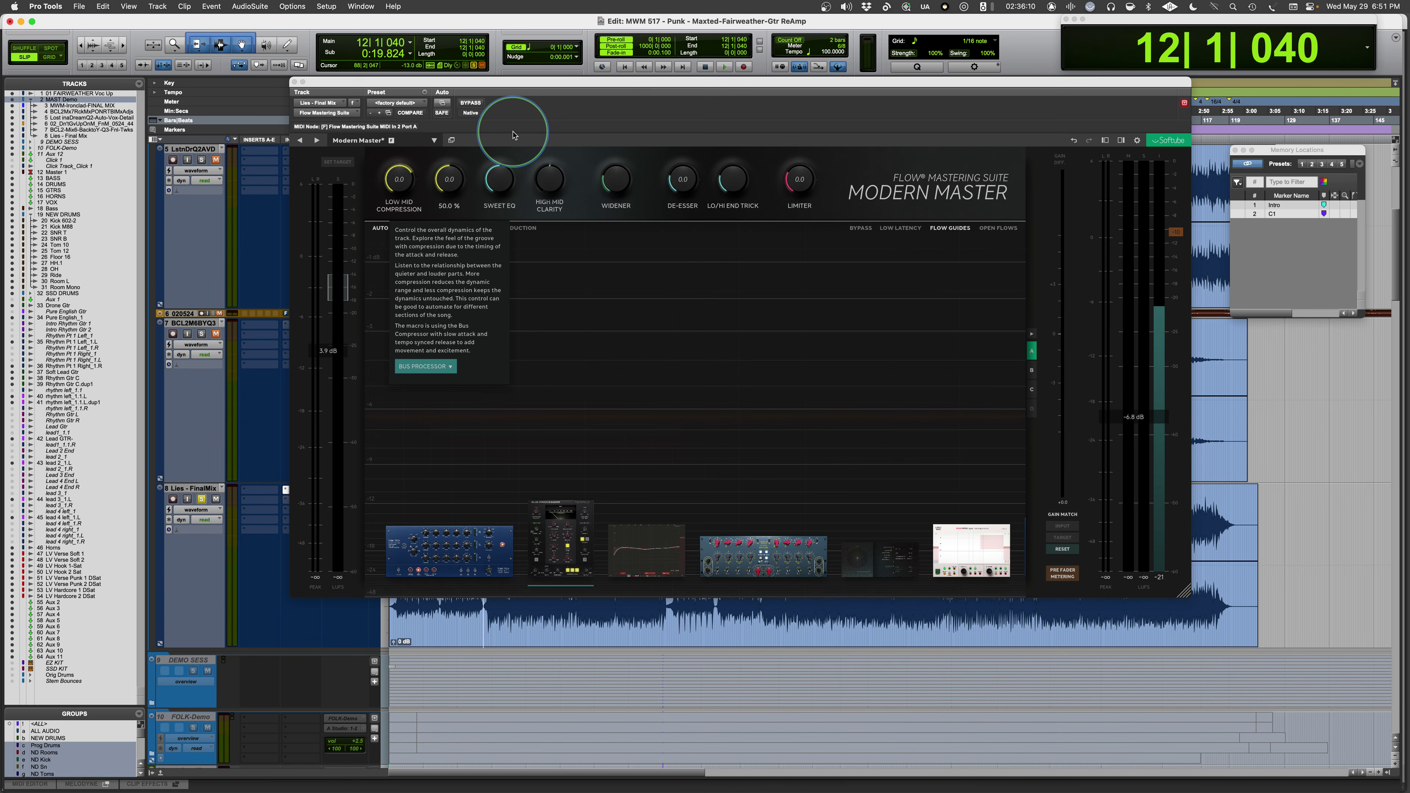
# Play from bar 12 and lower Modern Master's Low Mid Compression to 54.0%
pyautogui.moveTo(400, 181)
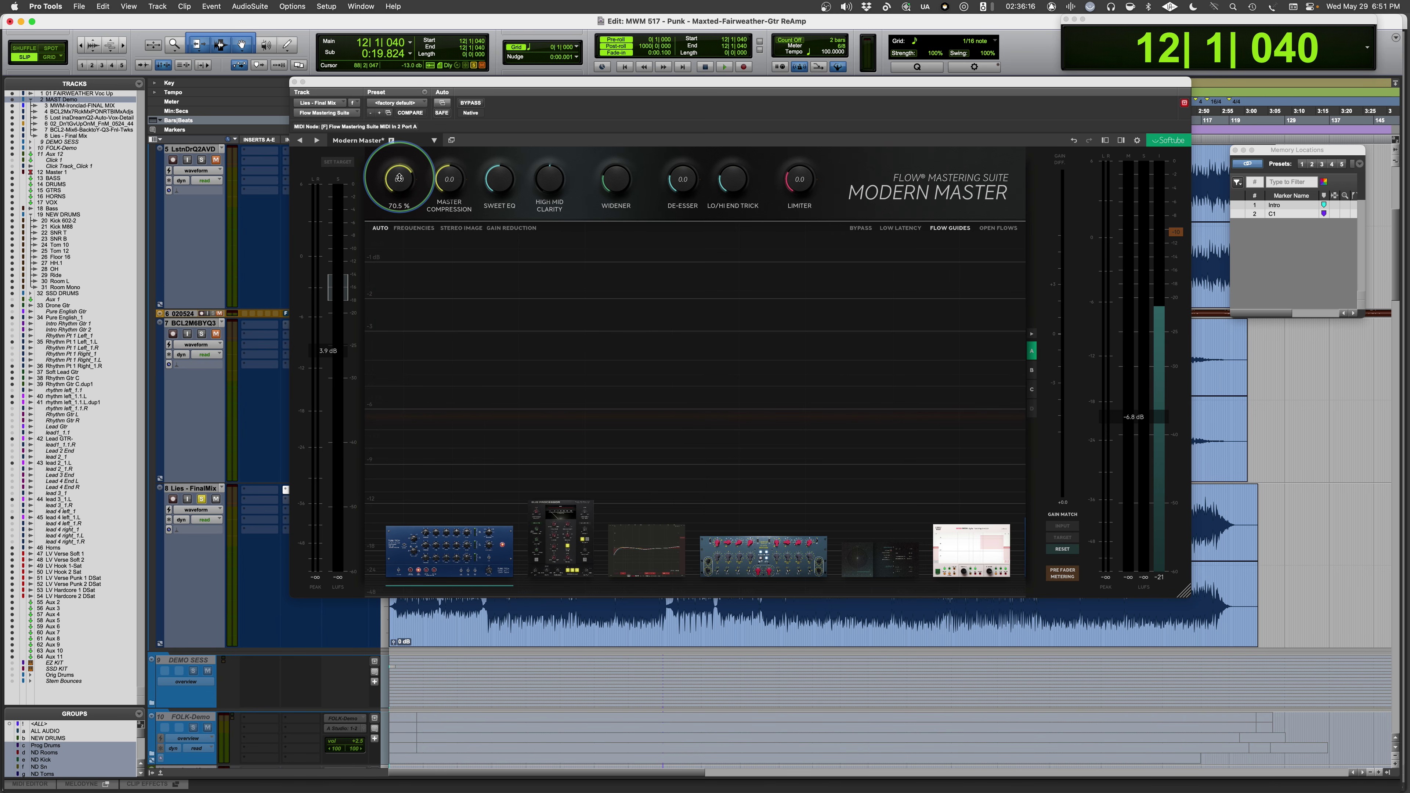
pyautogui.press('space')
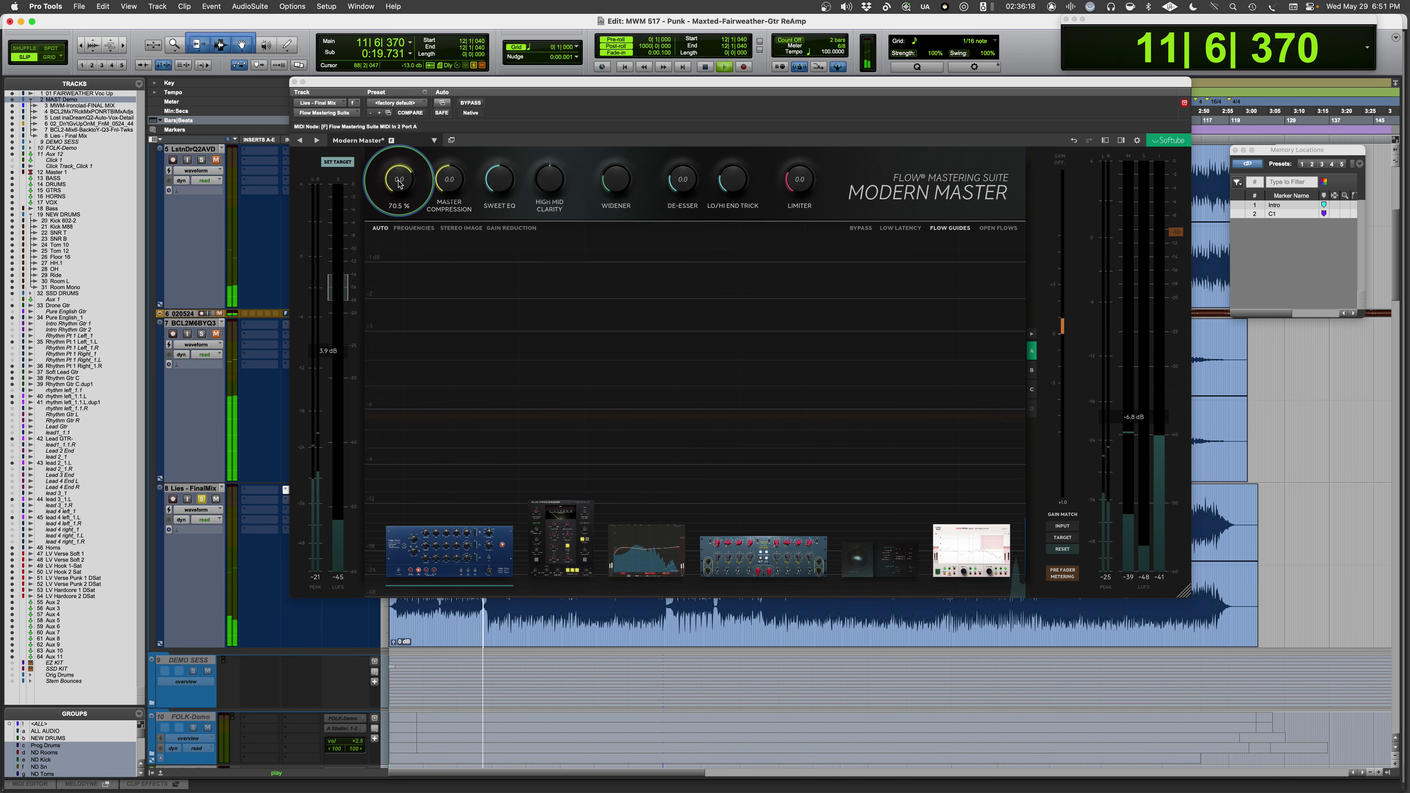
pyautogui.moveTo(398, 171); pyautogui.dragTo(393, 218)
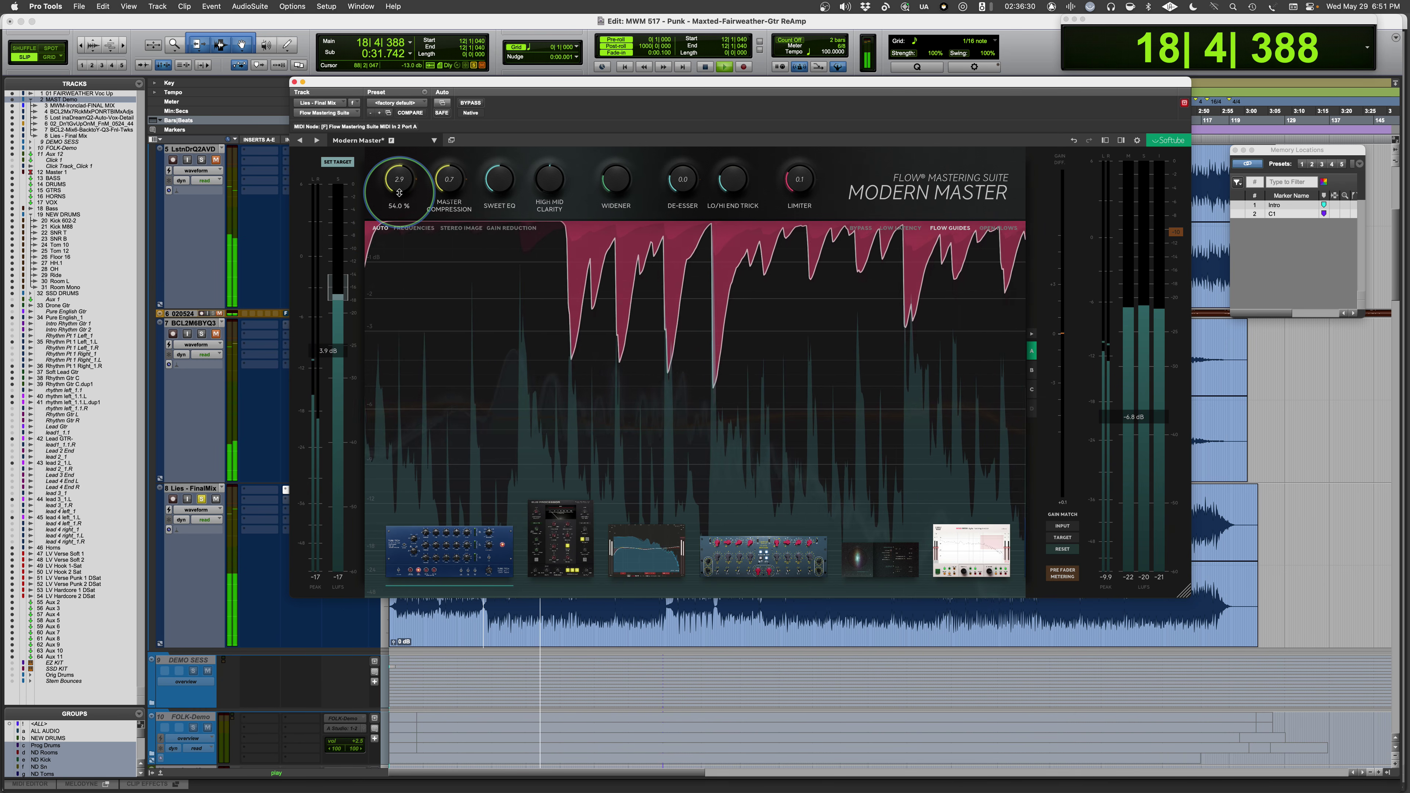
# Open the Tube-Tech multiband compressor, restart playback from bar 12, and raise Low Mid Compression to about 84.5%
pyautogui.click(449, 550)
pyautogui.press('space')
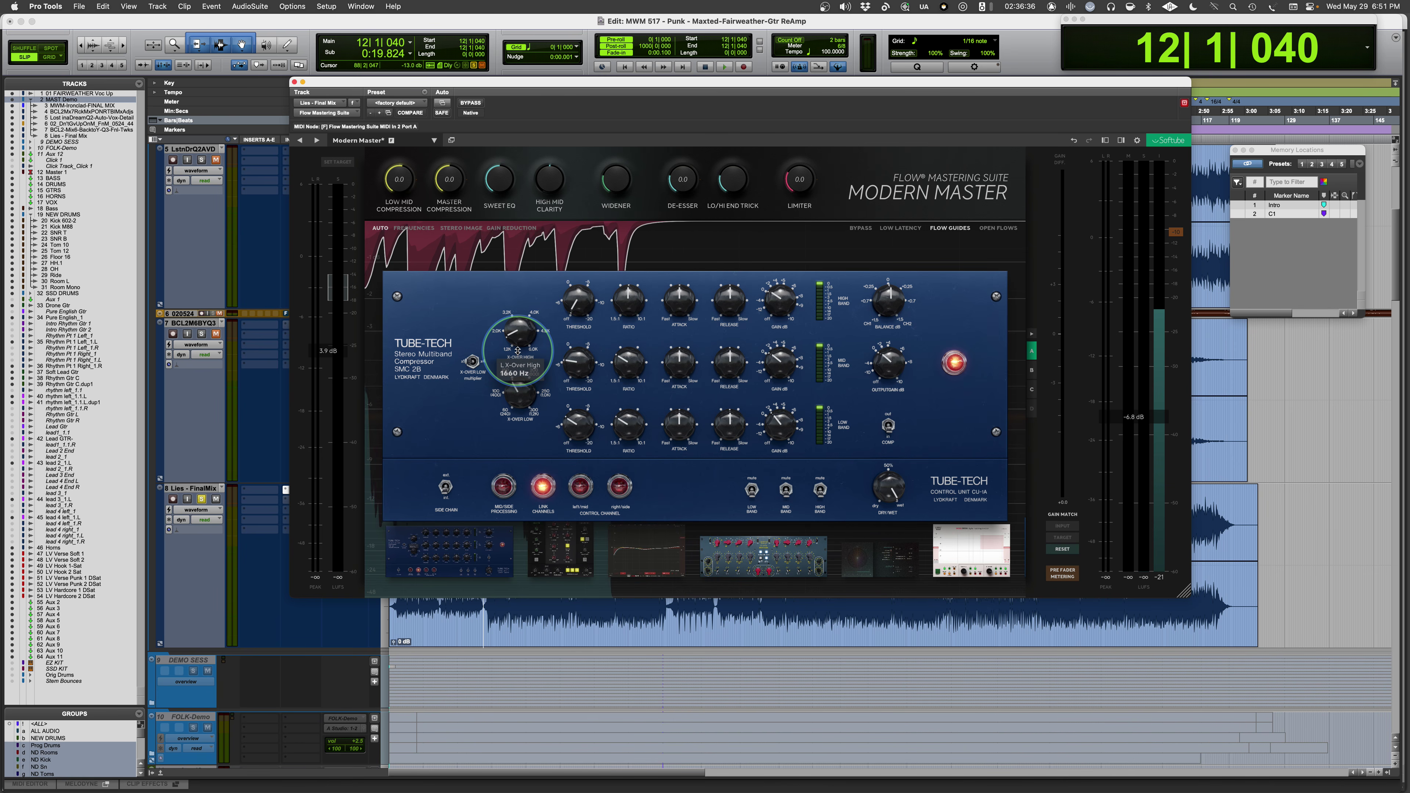
pyautogui.press('space')
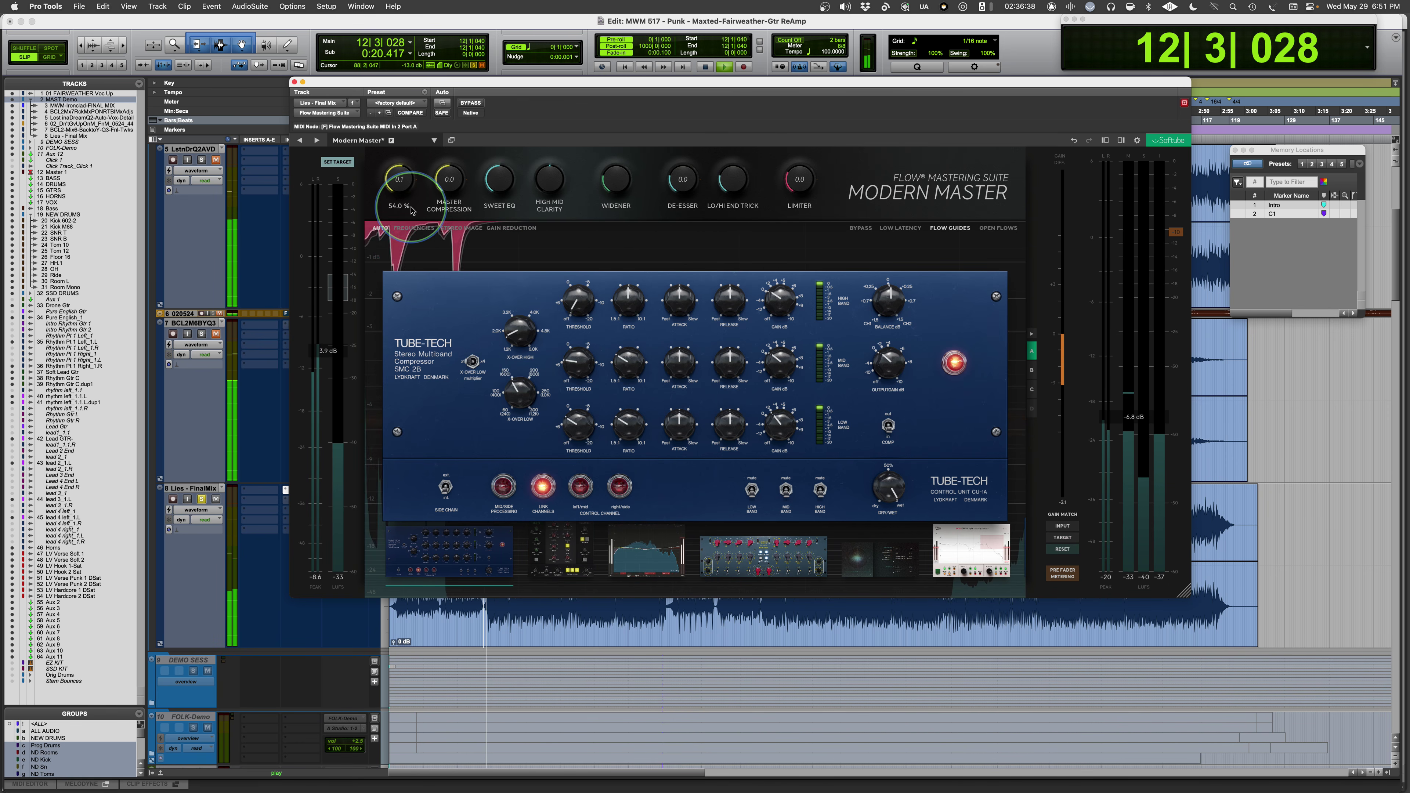
pyautogui.moveTo(411, 210); pyautogui.dragTo(401, 156)
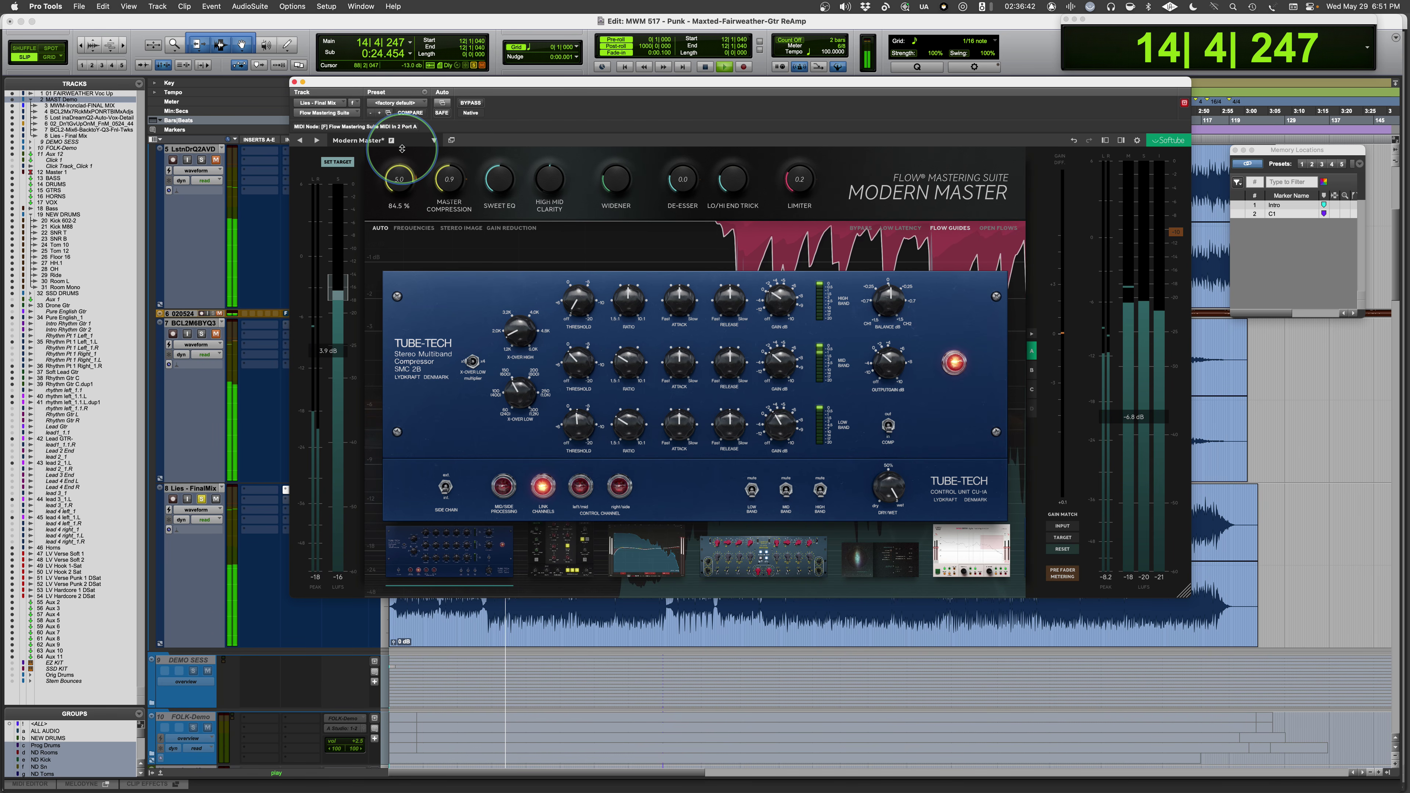
pyautogui.moveTo(402, 149); pyautogui.dragTo(405, 148)
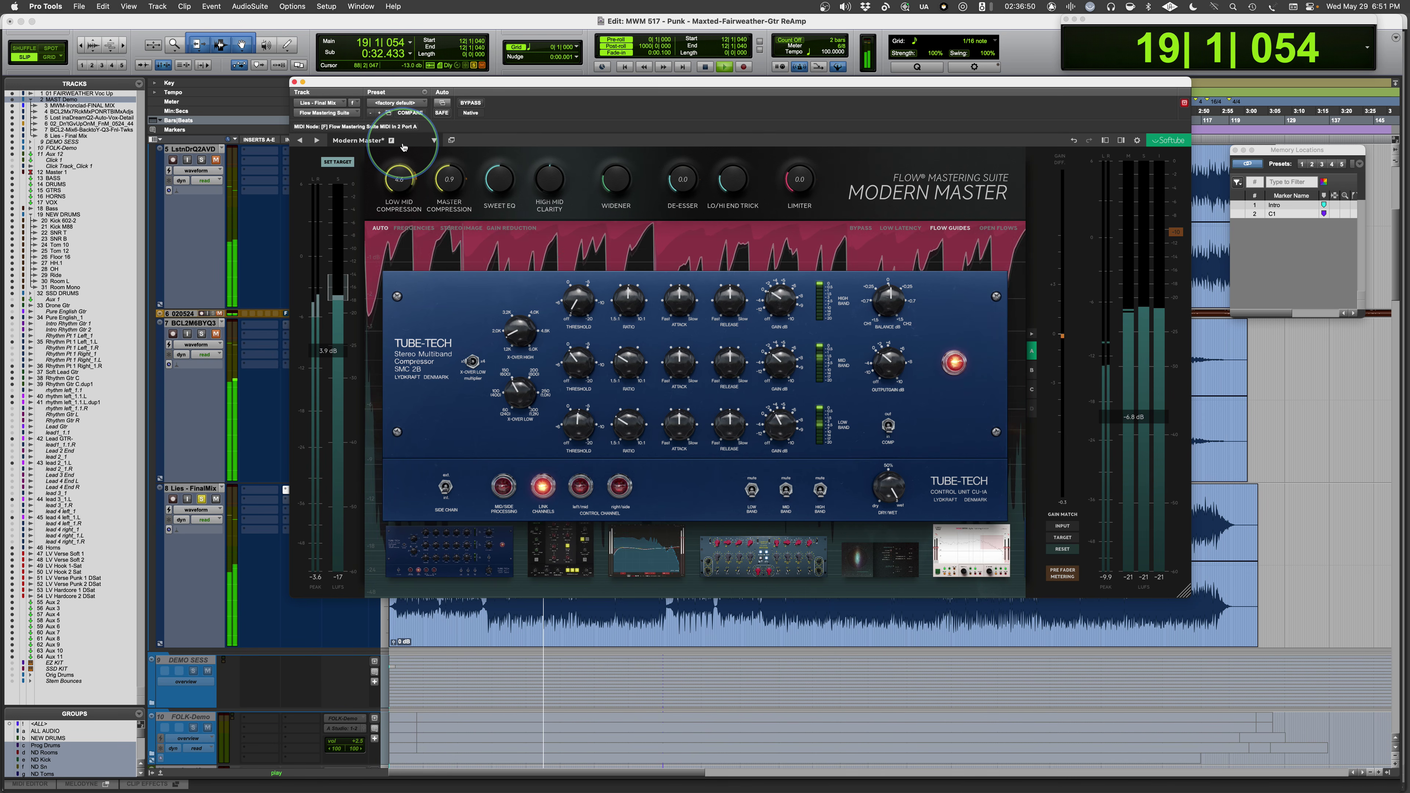
# Set the low band's release on the Tube-Tech multiband compressor to about 3.0 during playback, and stop
pyautogui.moveTo(729, 369)
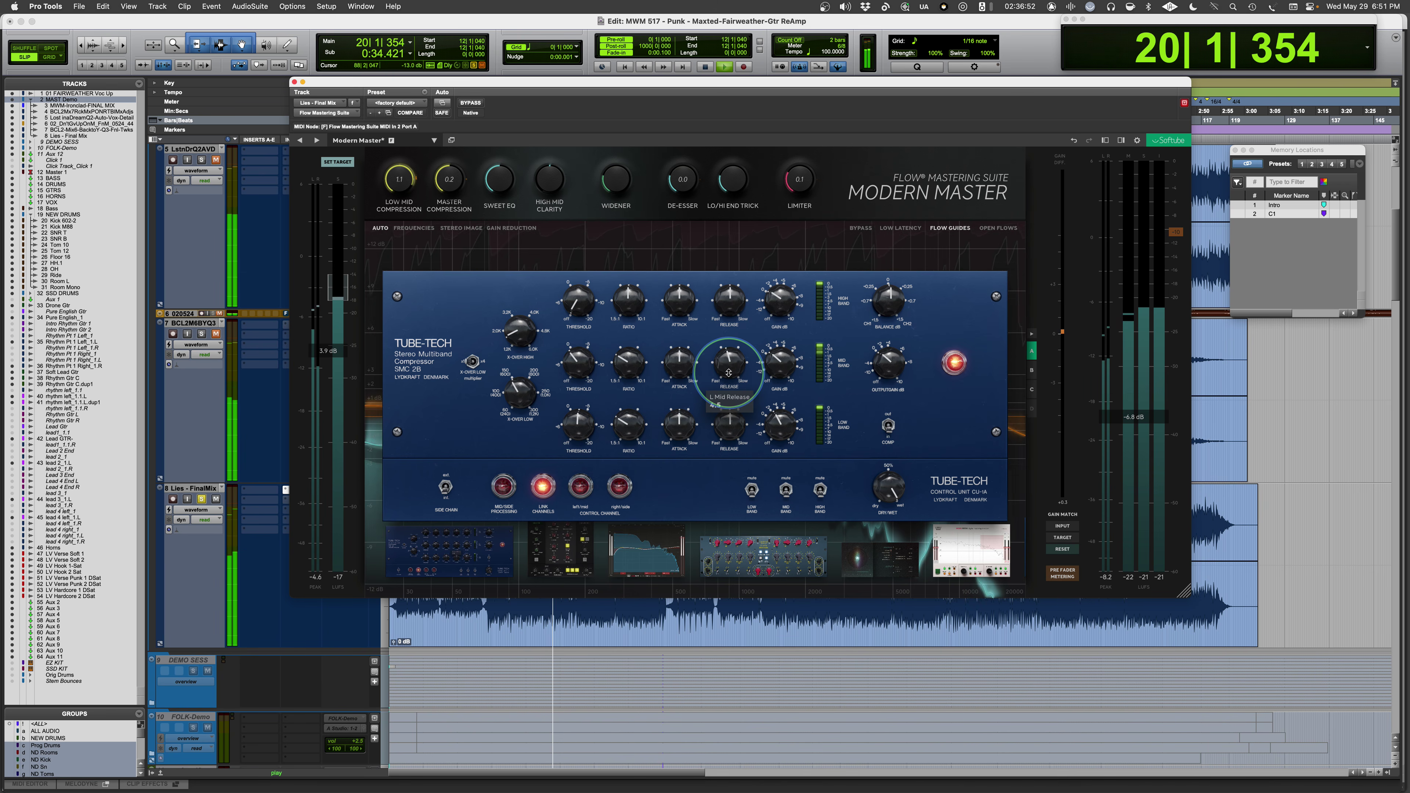
pyautogui.moveTo(730, 435)
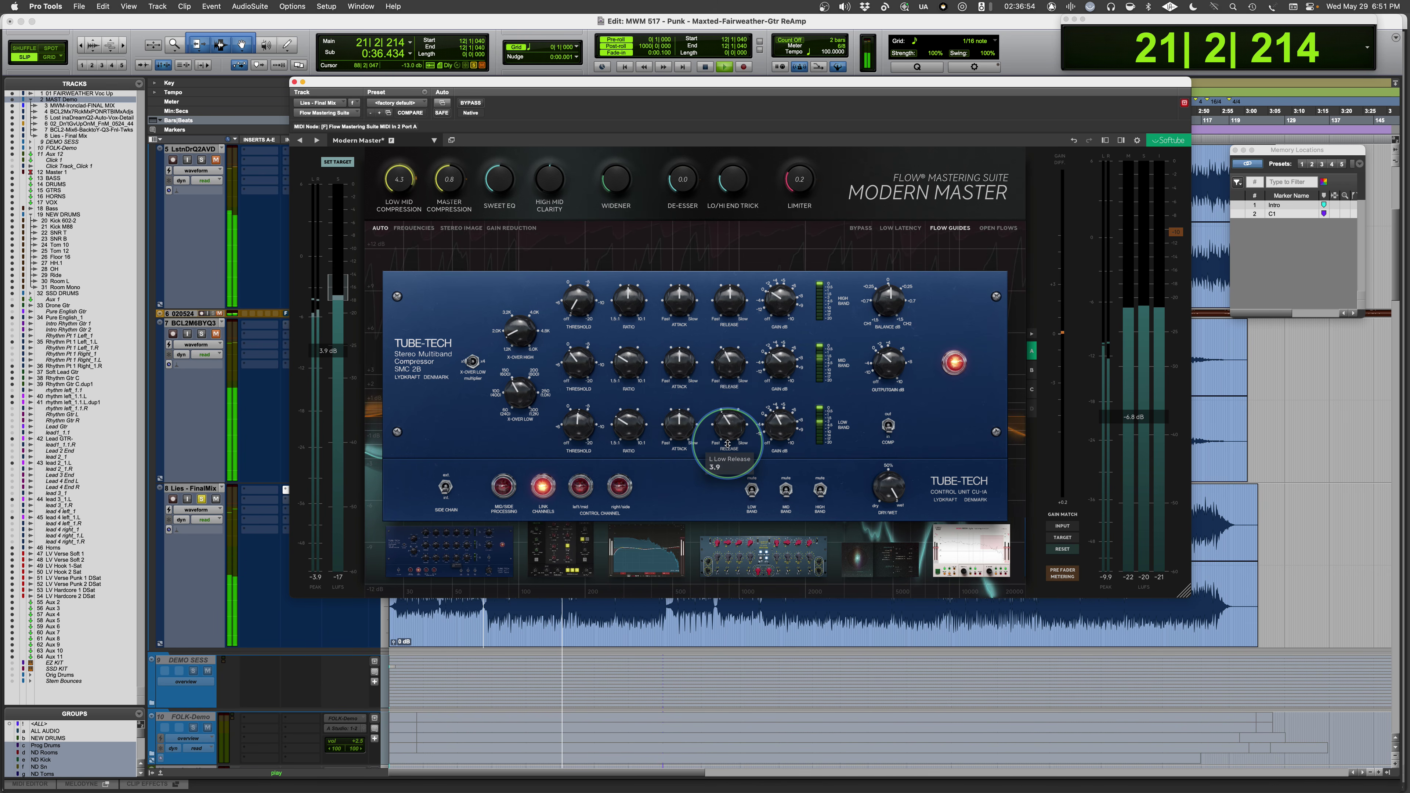
pyautogui.moveTo(727, 446); pyautogui.dragTo(719, 441)
pyautogui.moveTo(730, 360)
pyautogui.moveTo(739, 422)
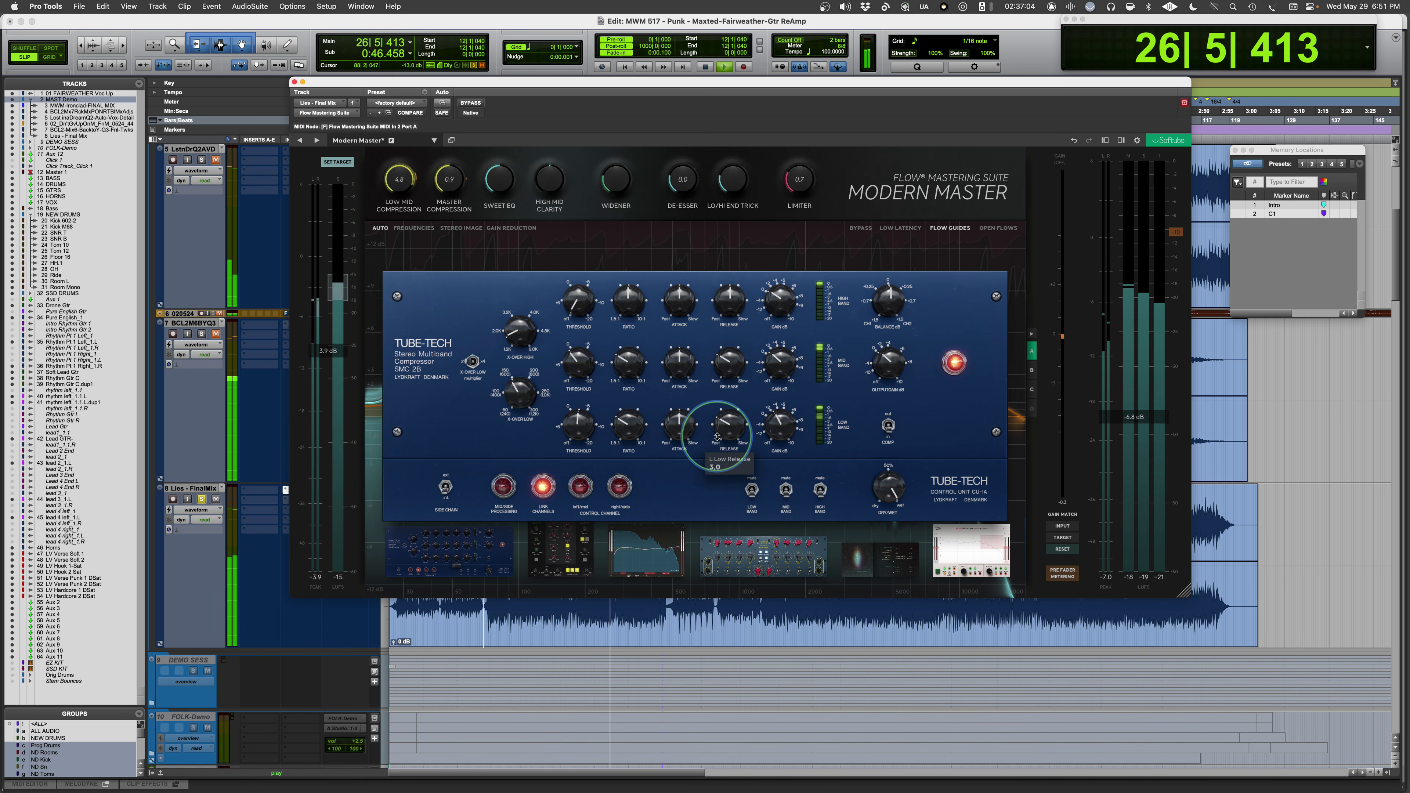
pyautogui.press('space')
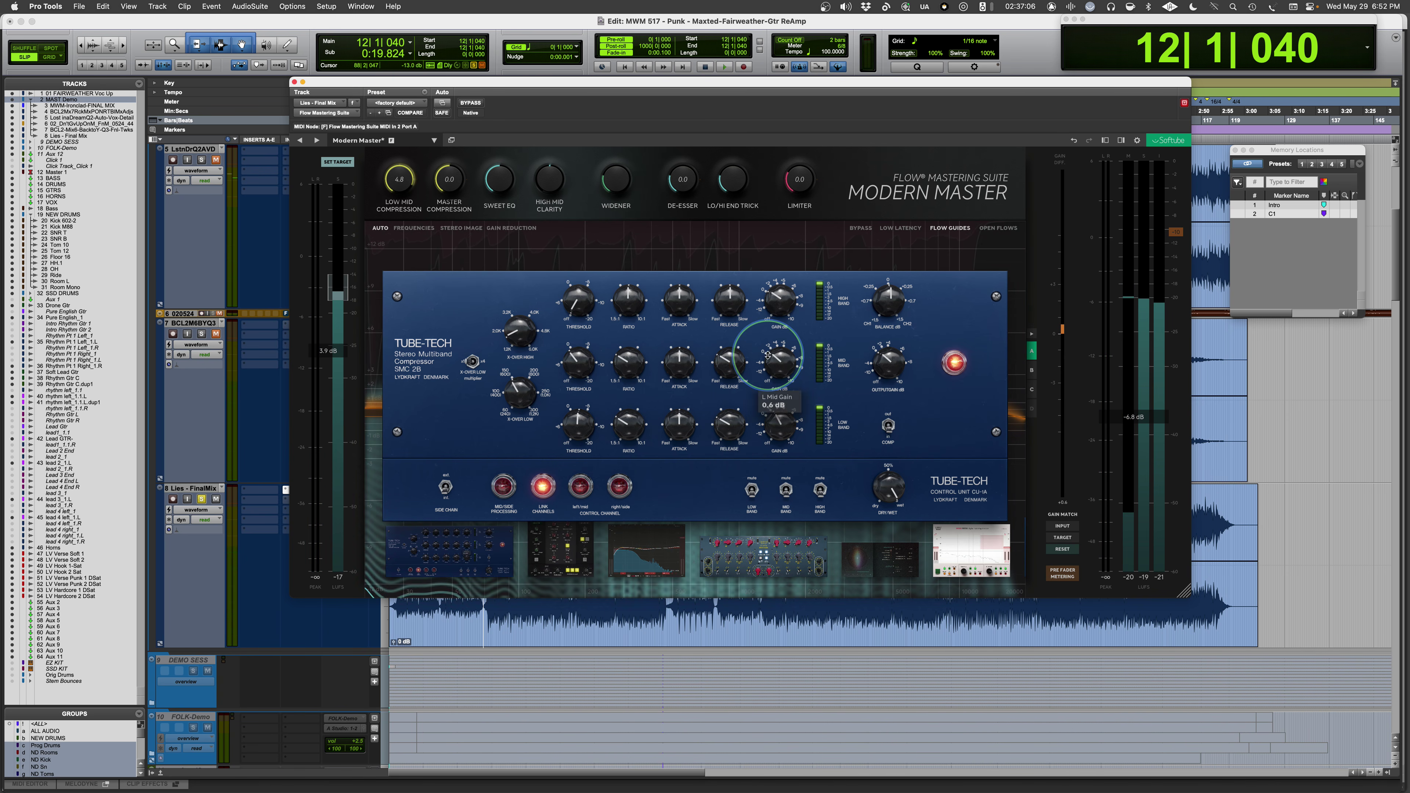
# Open the Bus Processor used by Master Compression, audition it from bar 12, and stop playback
pyautogui.moveTo(398, 178)
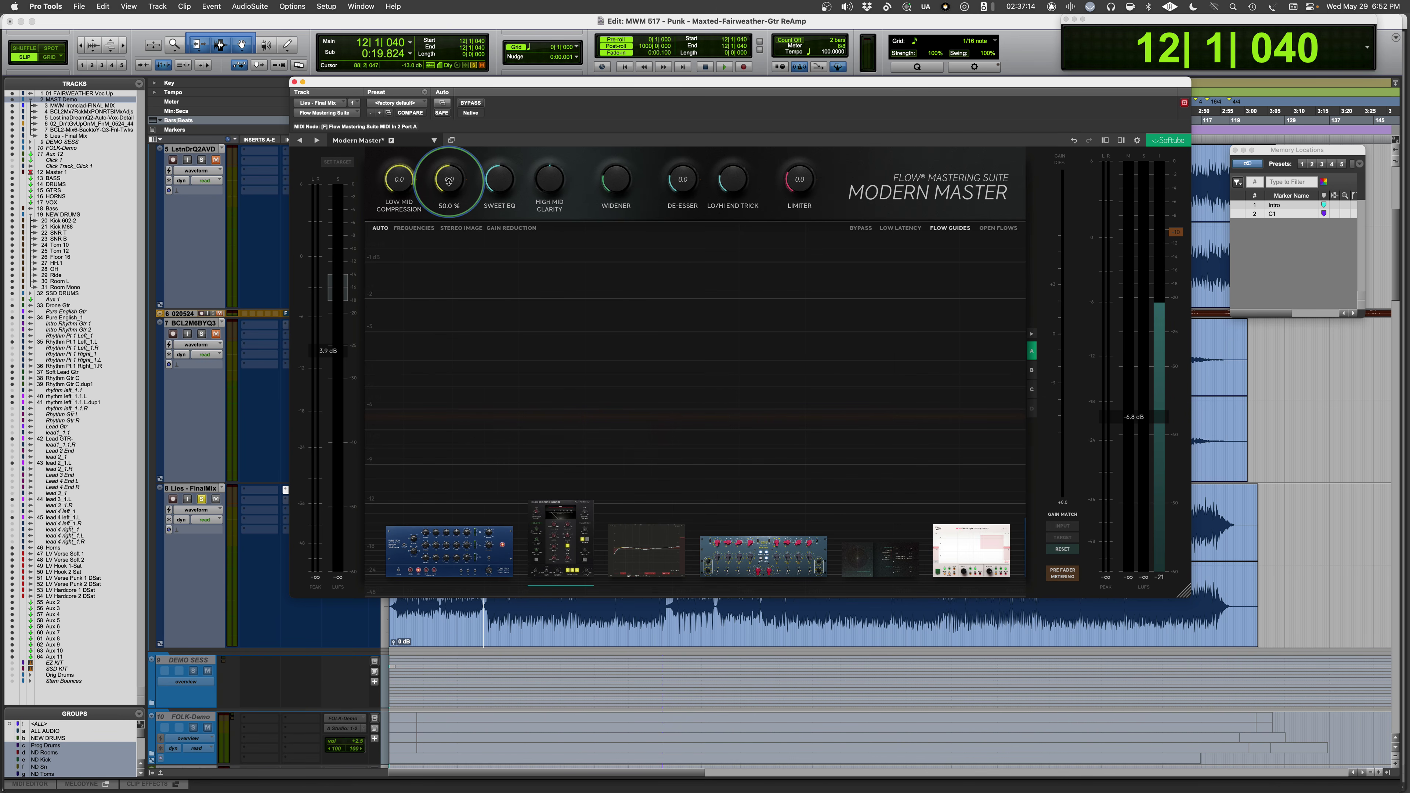
pyautogui.moveTo(449, 181)
pyautogui.moveTo(670, 383)
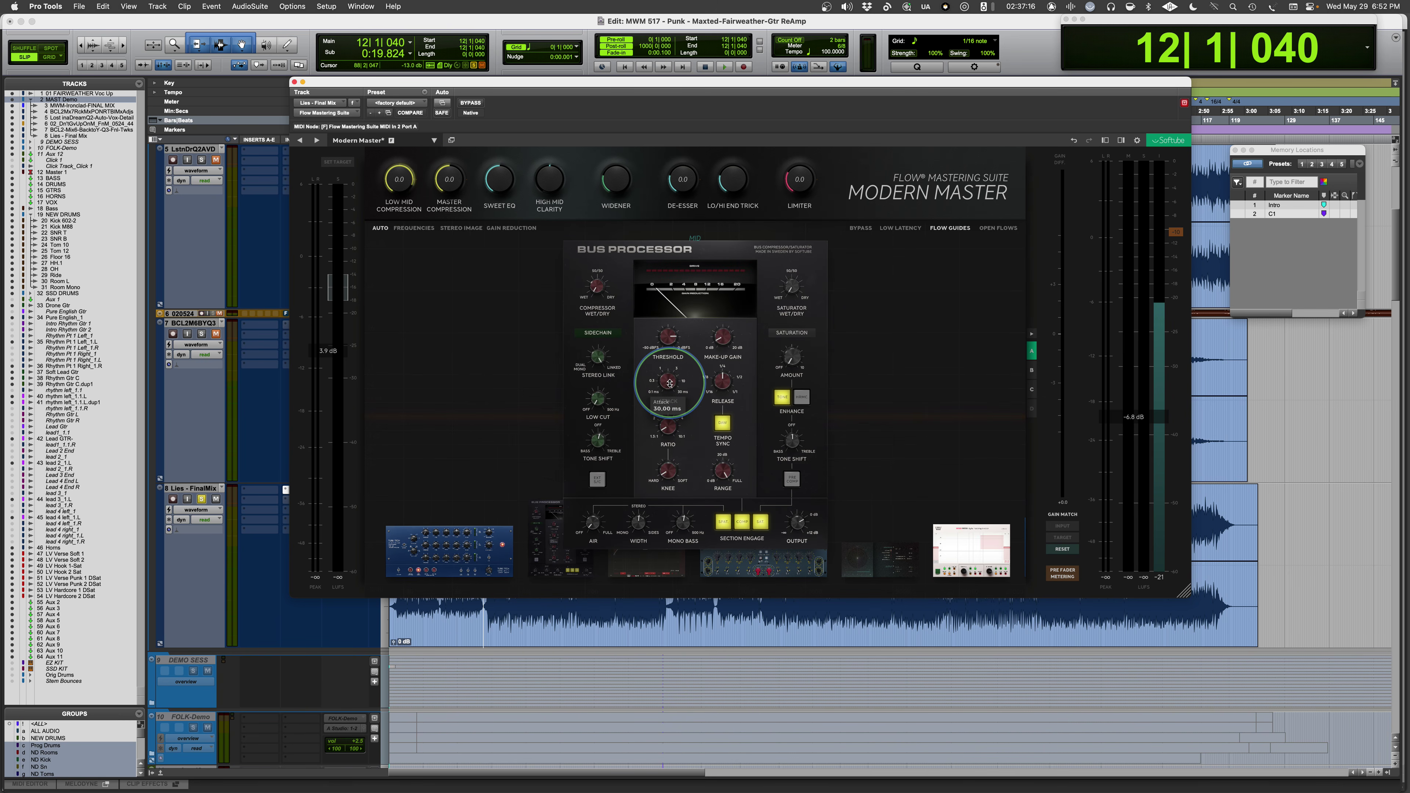
pyautogui.press('space')
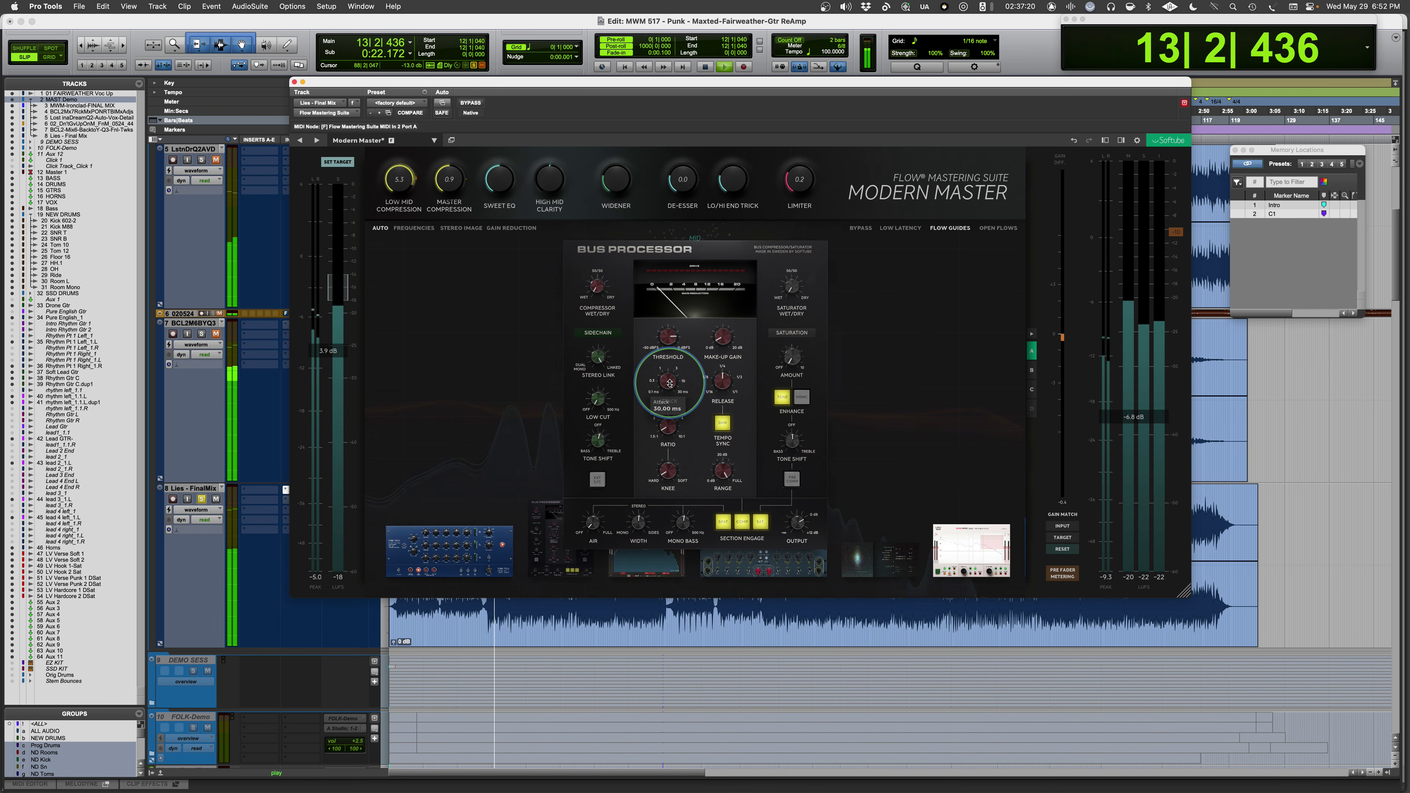
pyautogui.moveTo(597, 515)
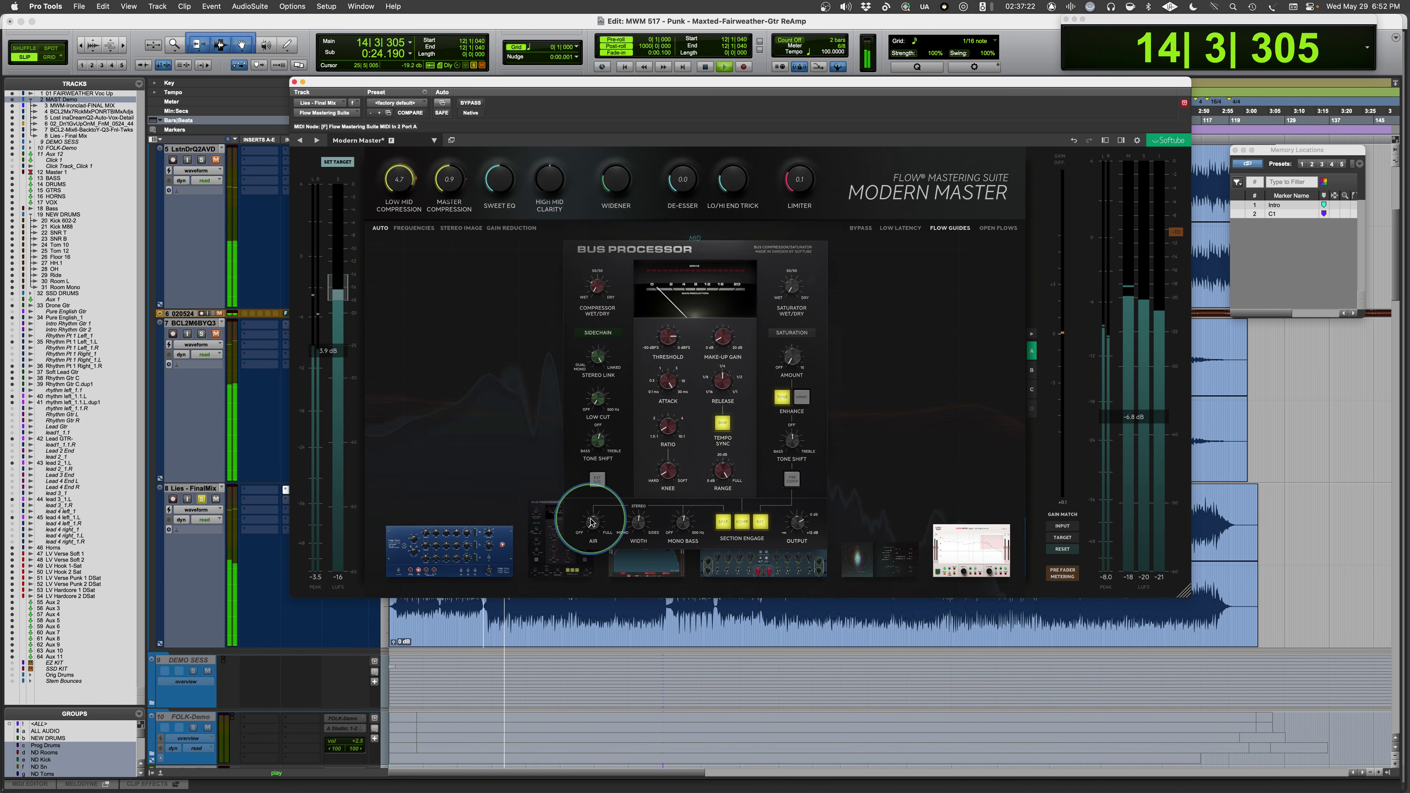
pyautogui.press('space')
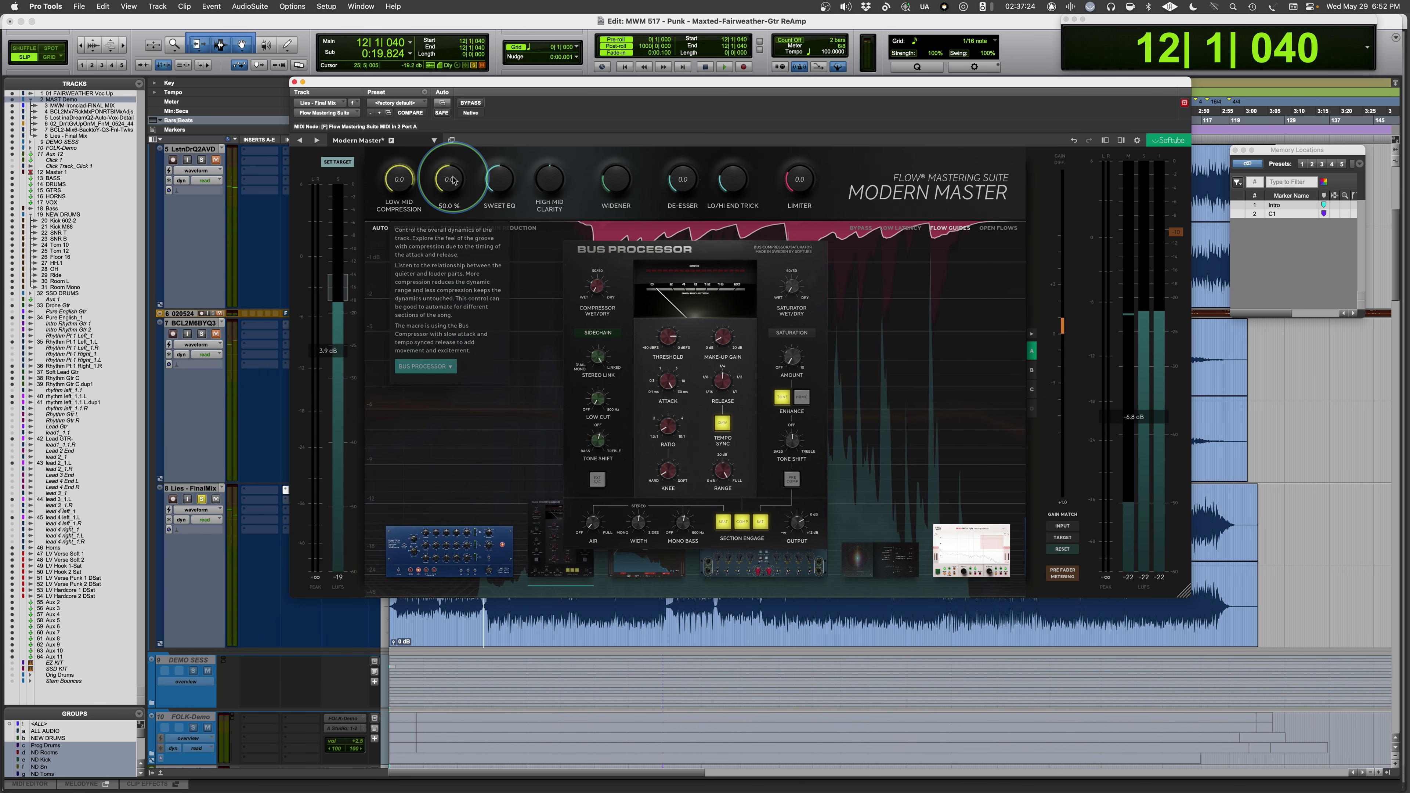
# Compare playback from bar 12 with the Bus Processor disabled and re-enabled, and reopen its controls
pyautogui.click(542, 586)
pyautogui.press('space')
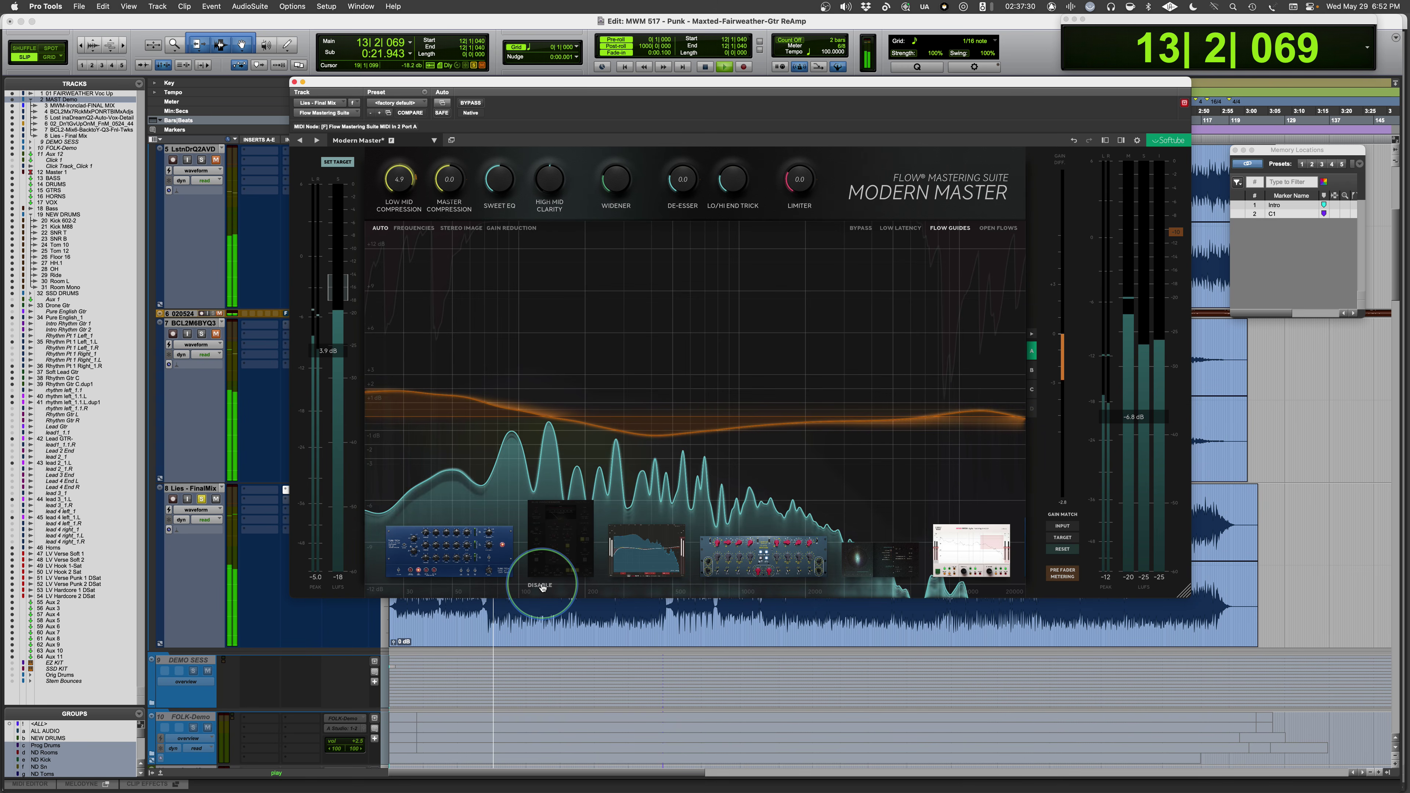
pyautogui.click(542, 586)
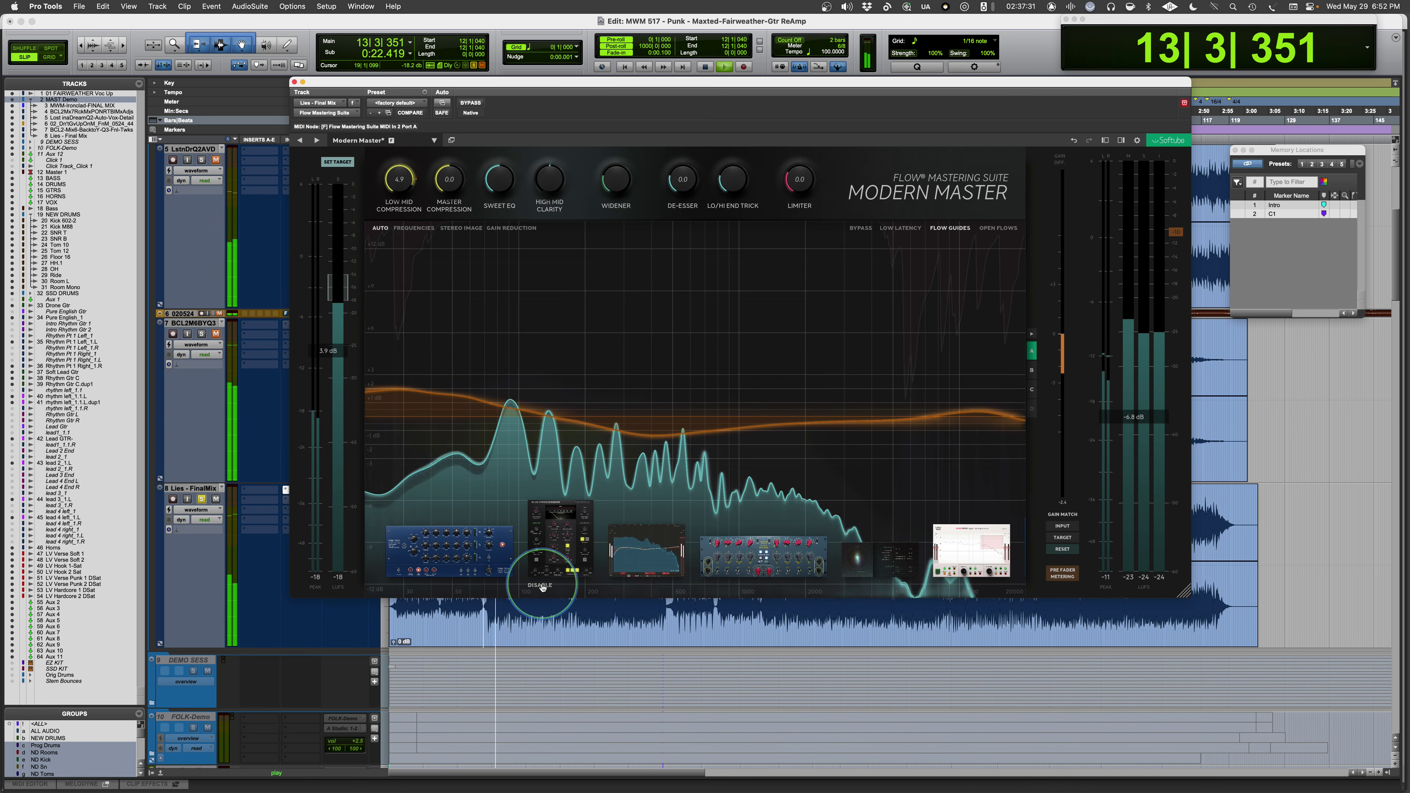
pyautogui.click(566, 536)
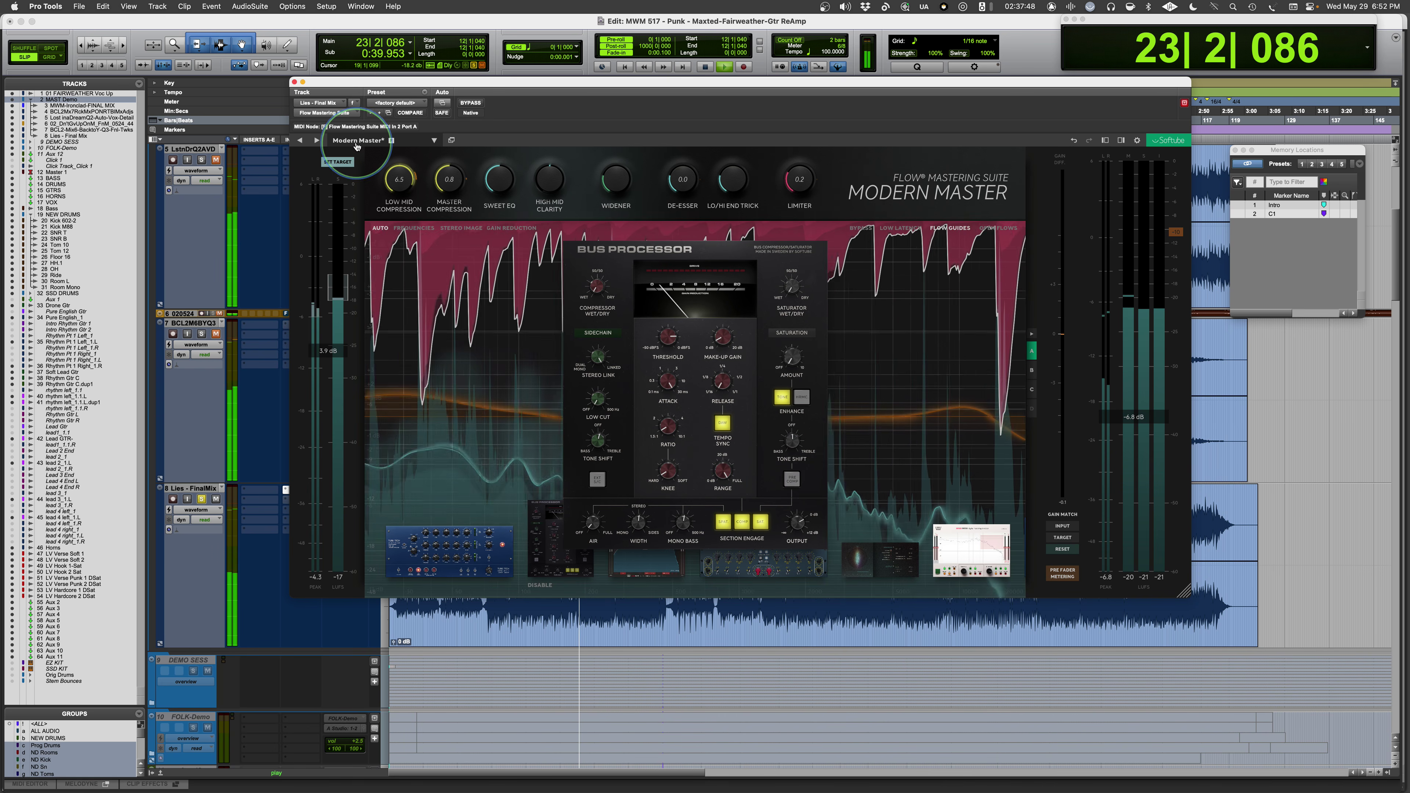
# Lower Master Compression to about 44.5%, check the plug-in's bypass, raise Master Compression to 61.8%, and stop playback
pyautogui.moveTo(452, 179)
pyautogui.mouseDown()
pyautogui.moveTo(453, 160)
pyautogui.moveTo(445, 190)
pyautogui.mouseUp()
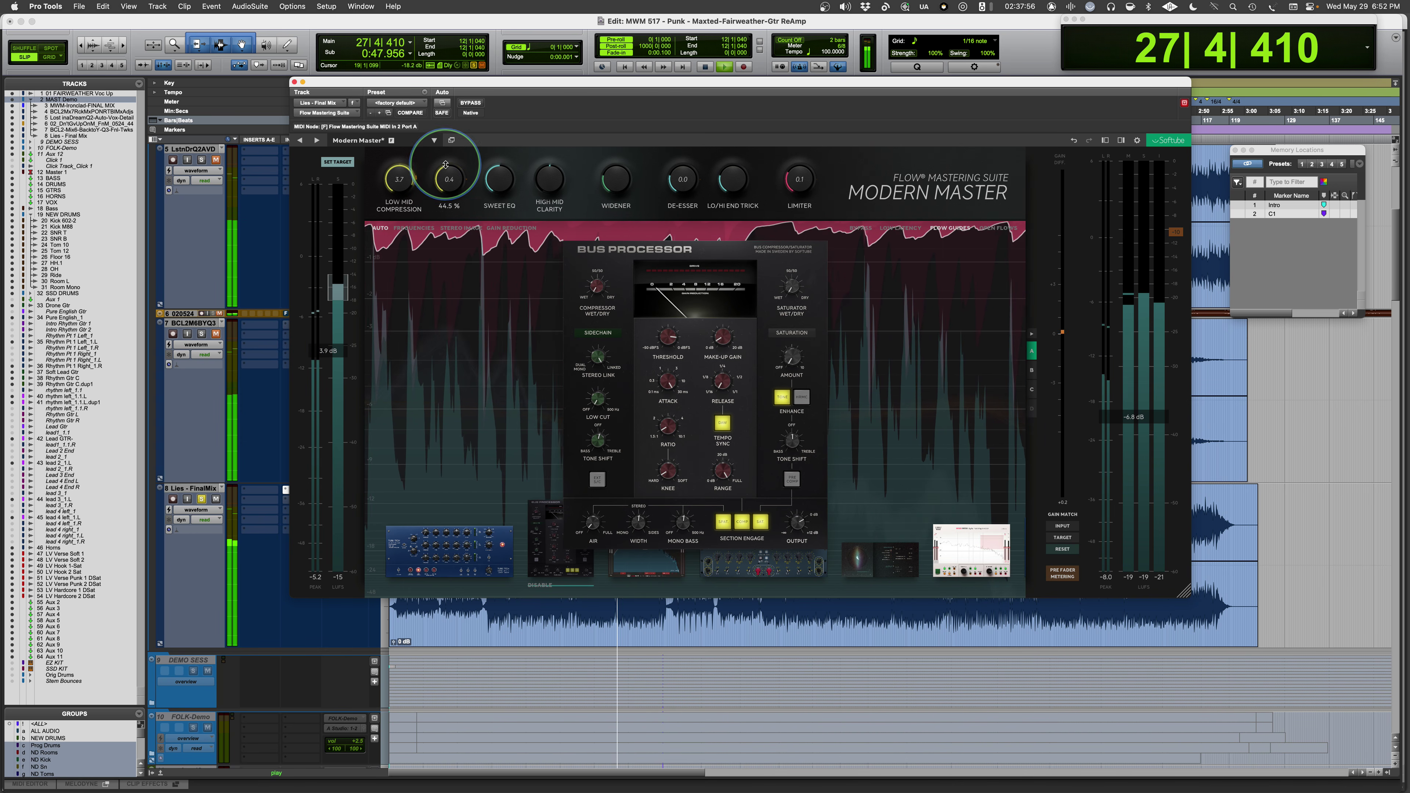
pyautogui.click(471, 102)
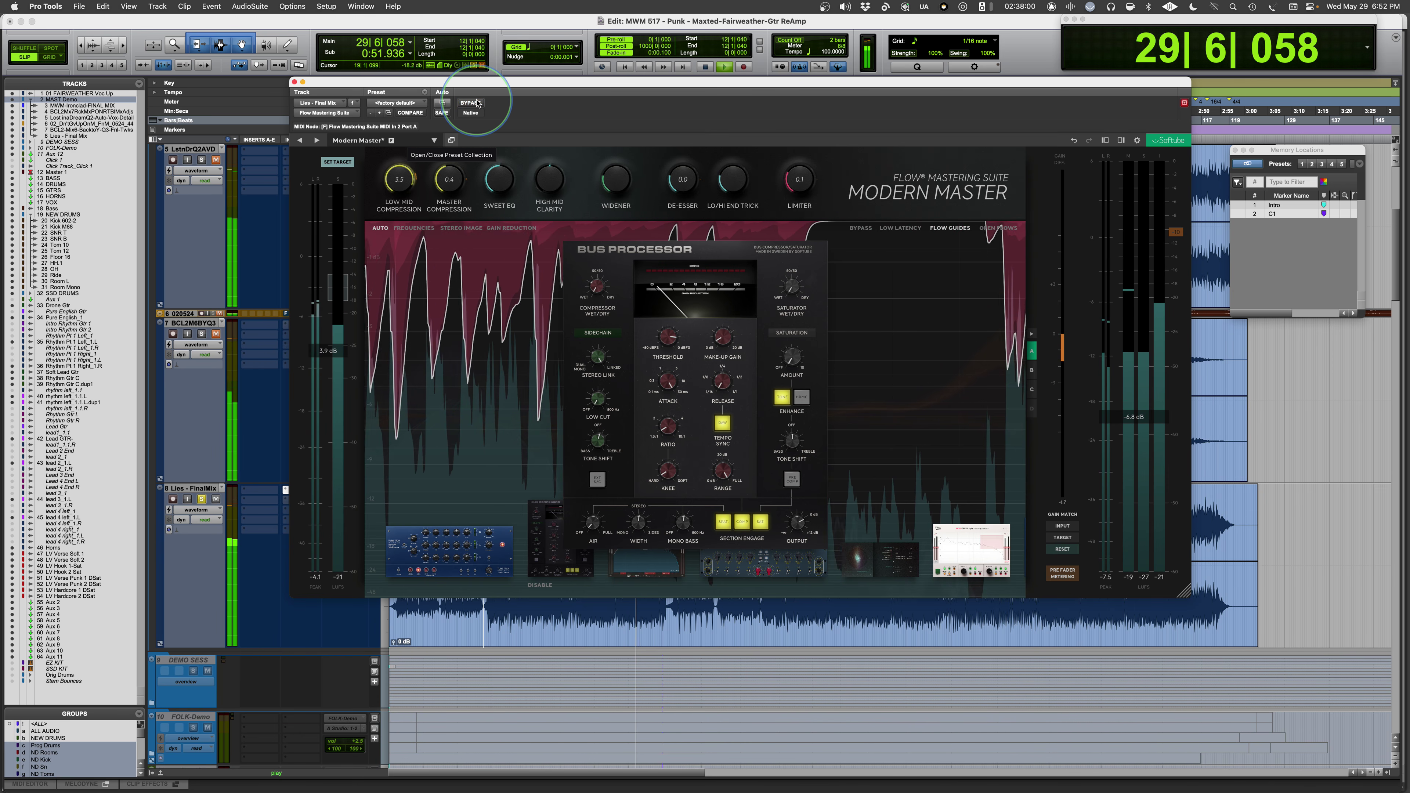
pyautogui.moveTo(450, 181); pyautogui.dragTo(450, 173)
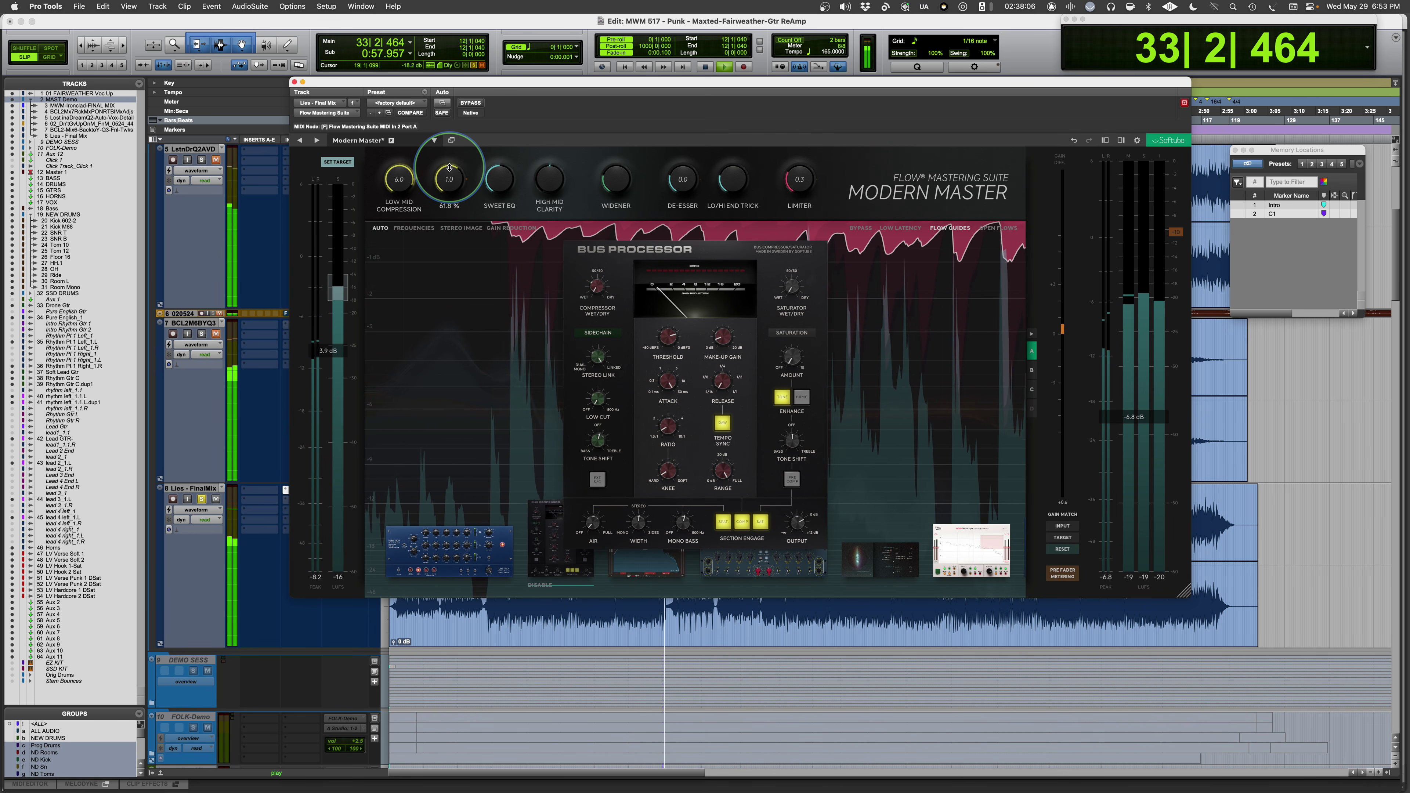
pyautogui.moveTo(533, 189)
pyautogui.press('space')
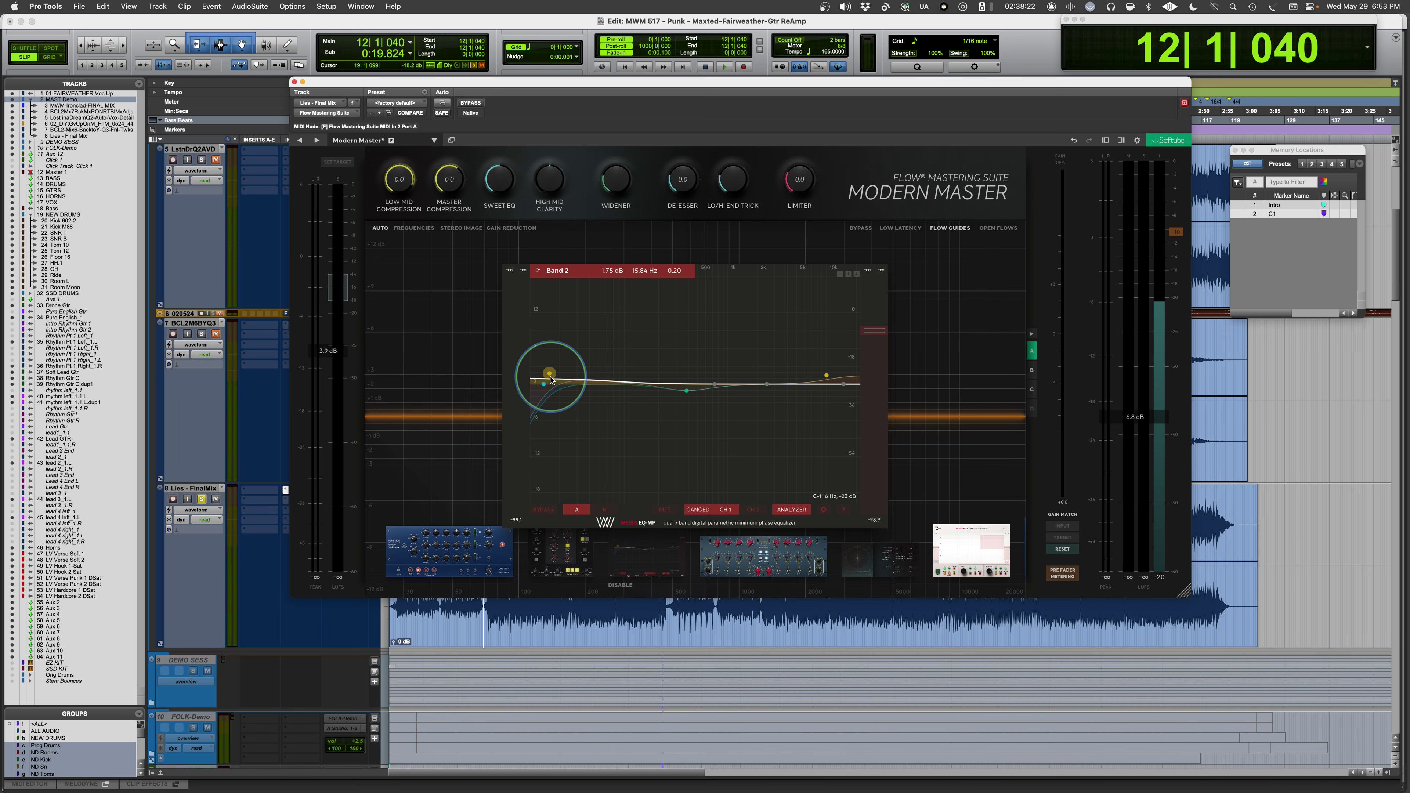
# Play from bar 12 with the EQ-MP open, sweep Sweet EQ up to 100%, settle it at 63.5%, and stop
pyautogui.press('space')
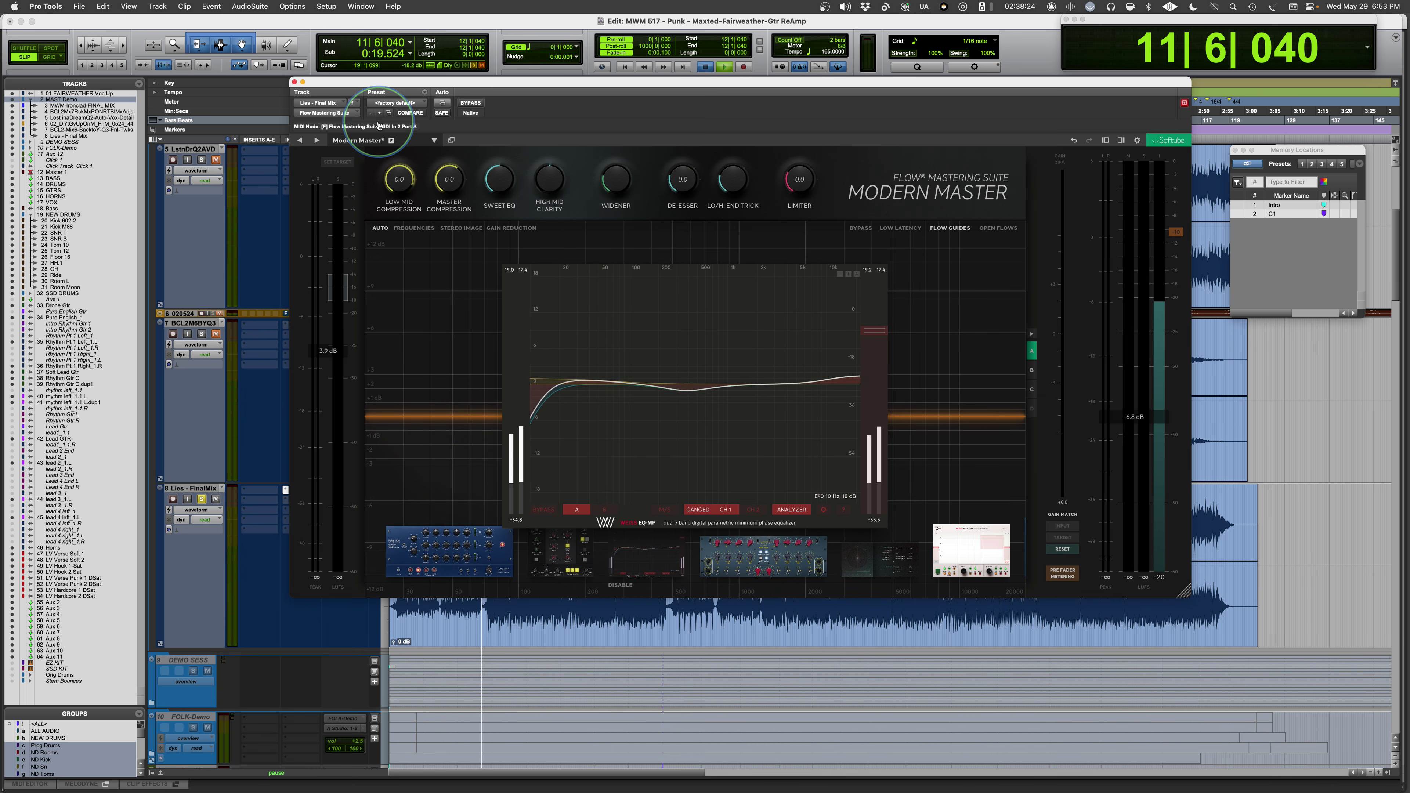
pyautogui.moveTo(498, 187); pyautogui.dragTo(512, 129)
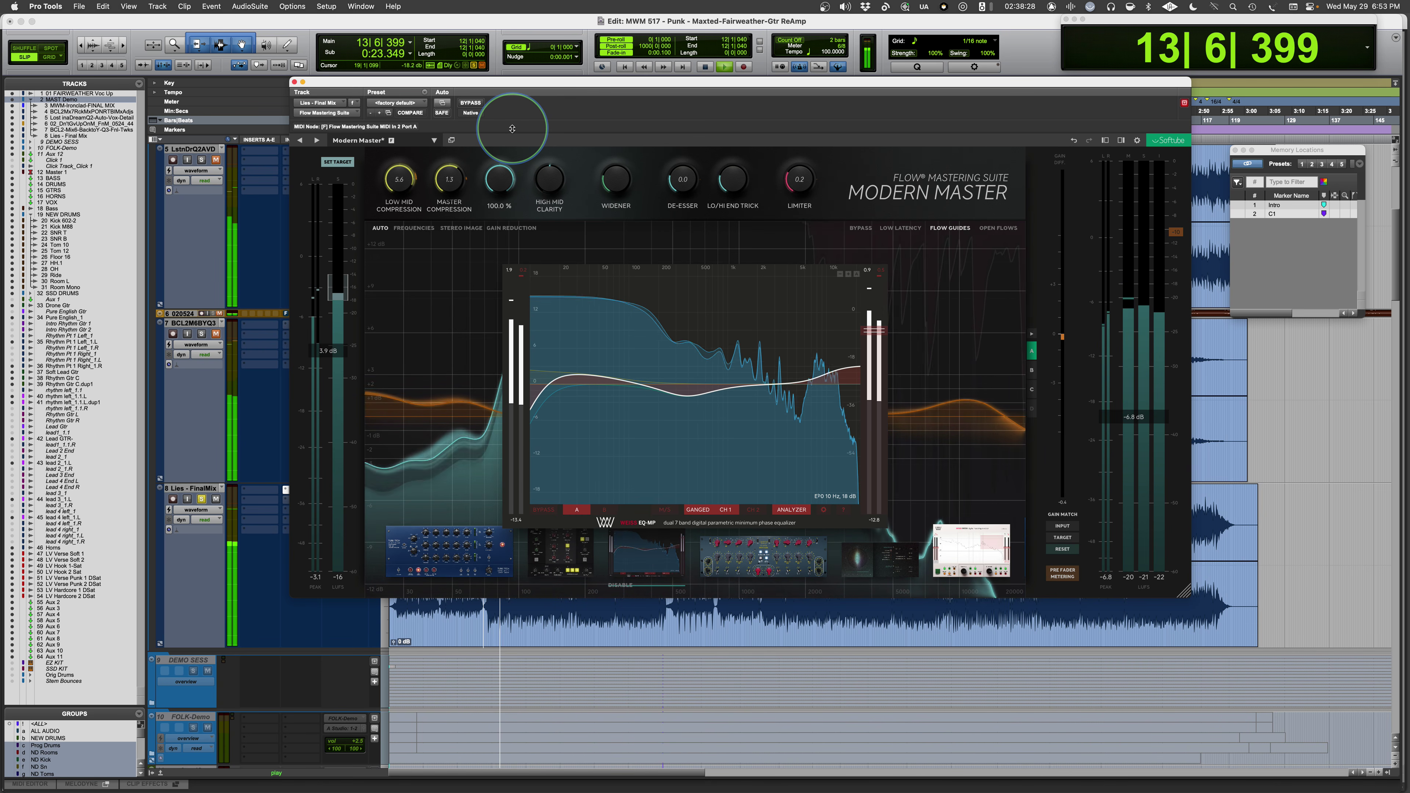
pyautogui.moveTo(512, 128); pyautogui.dragTo(495, 220)
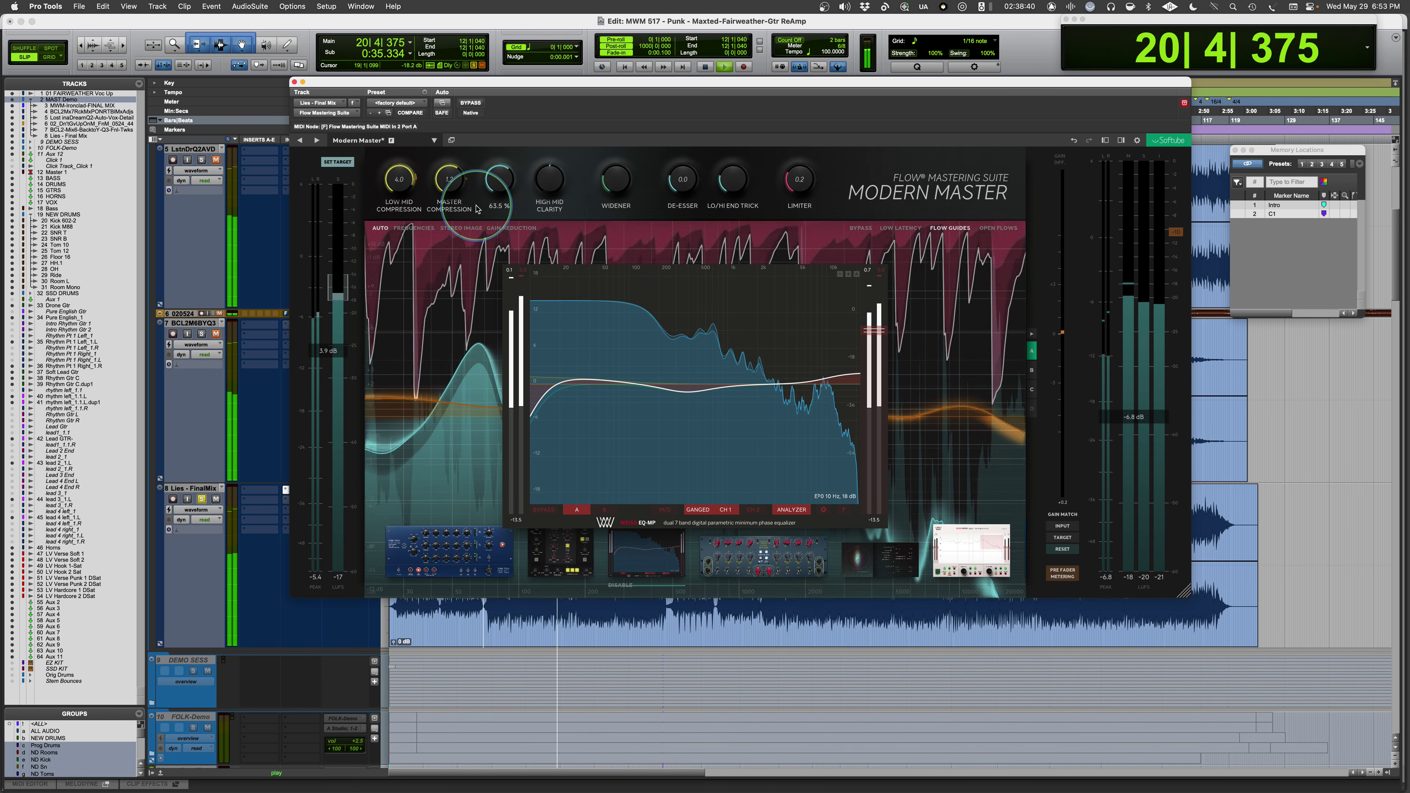
pyautogui.press('space')
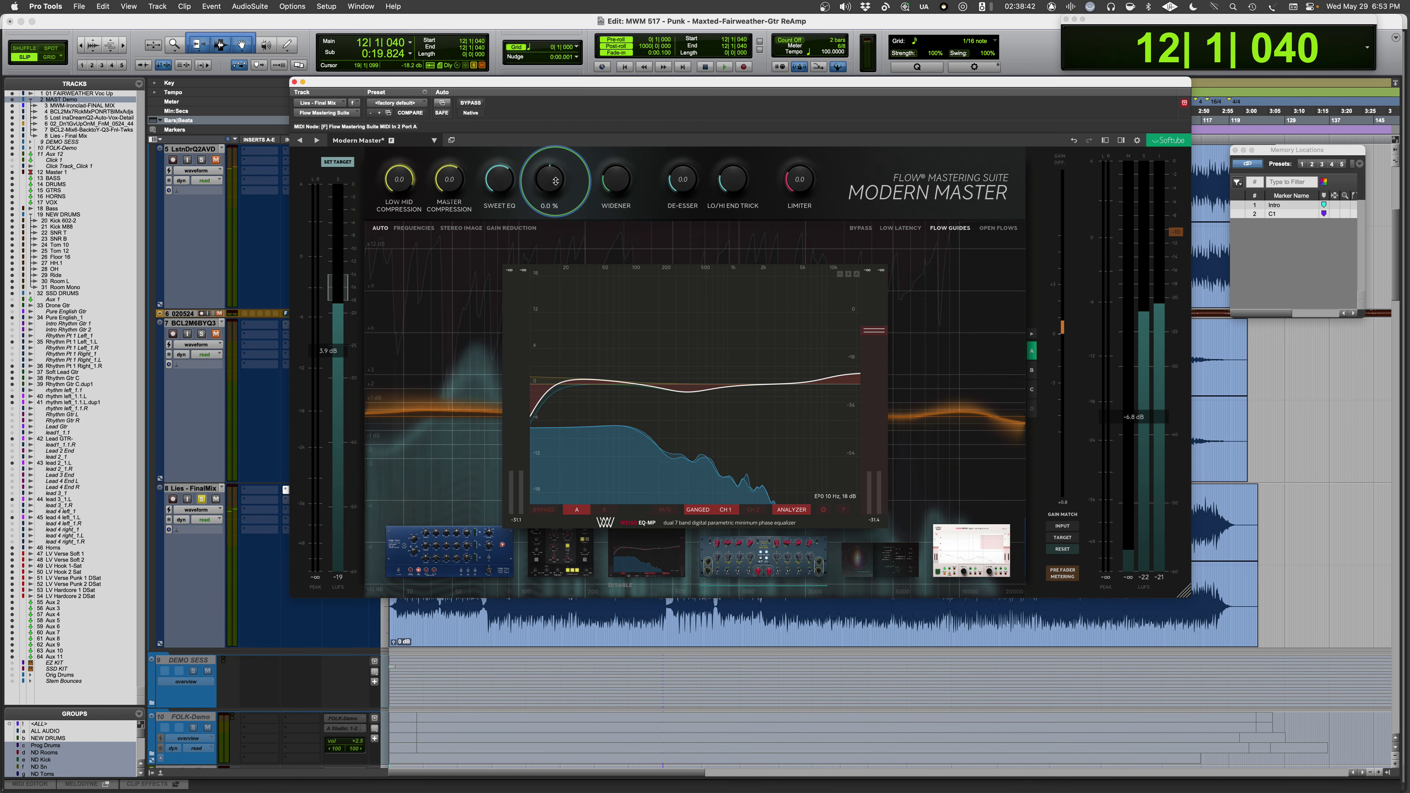
# Open the Chandler Curve Bender, play from bar 12, raise High Mid Clarity to 58.5%, and bring it back to 14.0%
pyautogui.moveTo(556, 179)
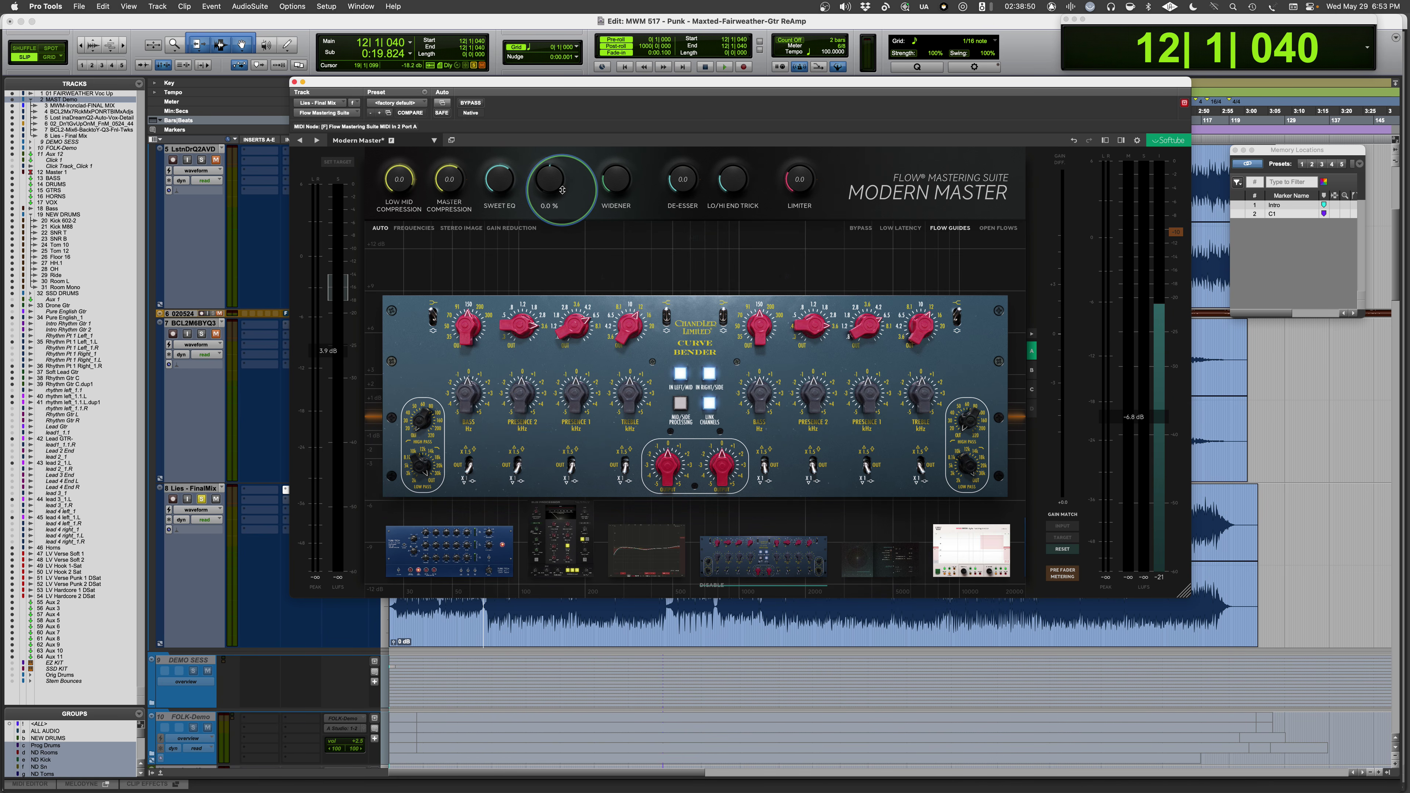
pyautogui.press('space')
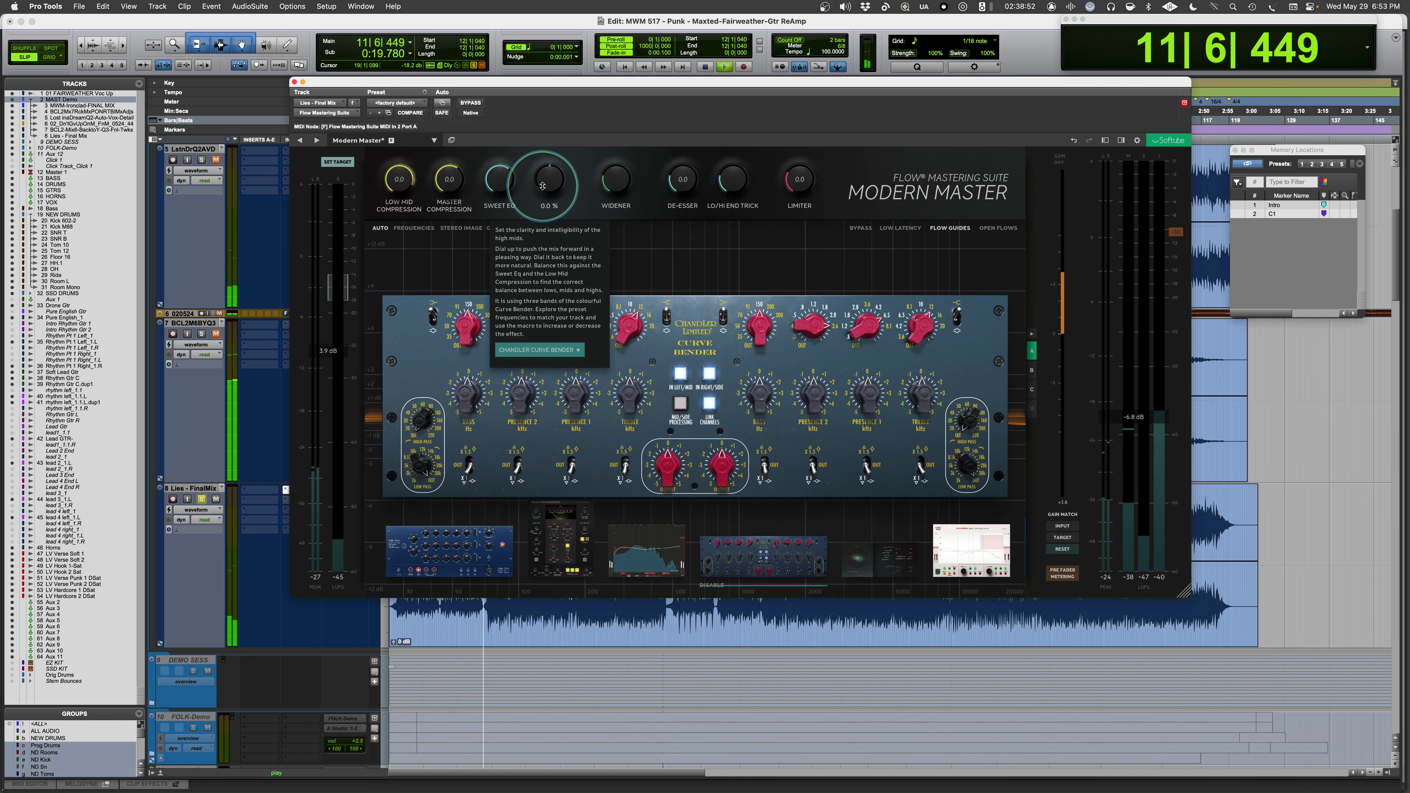
pyautogui.moveTo(543, 180); pyautogui.dragTo(547, 154)
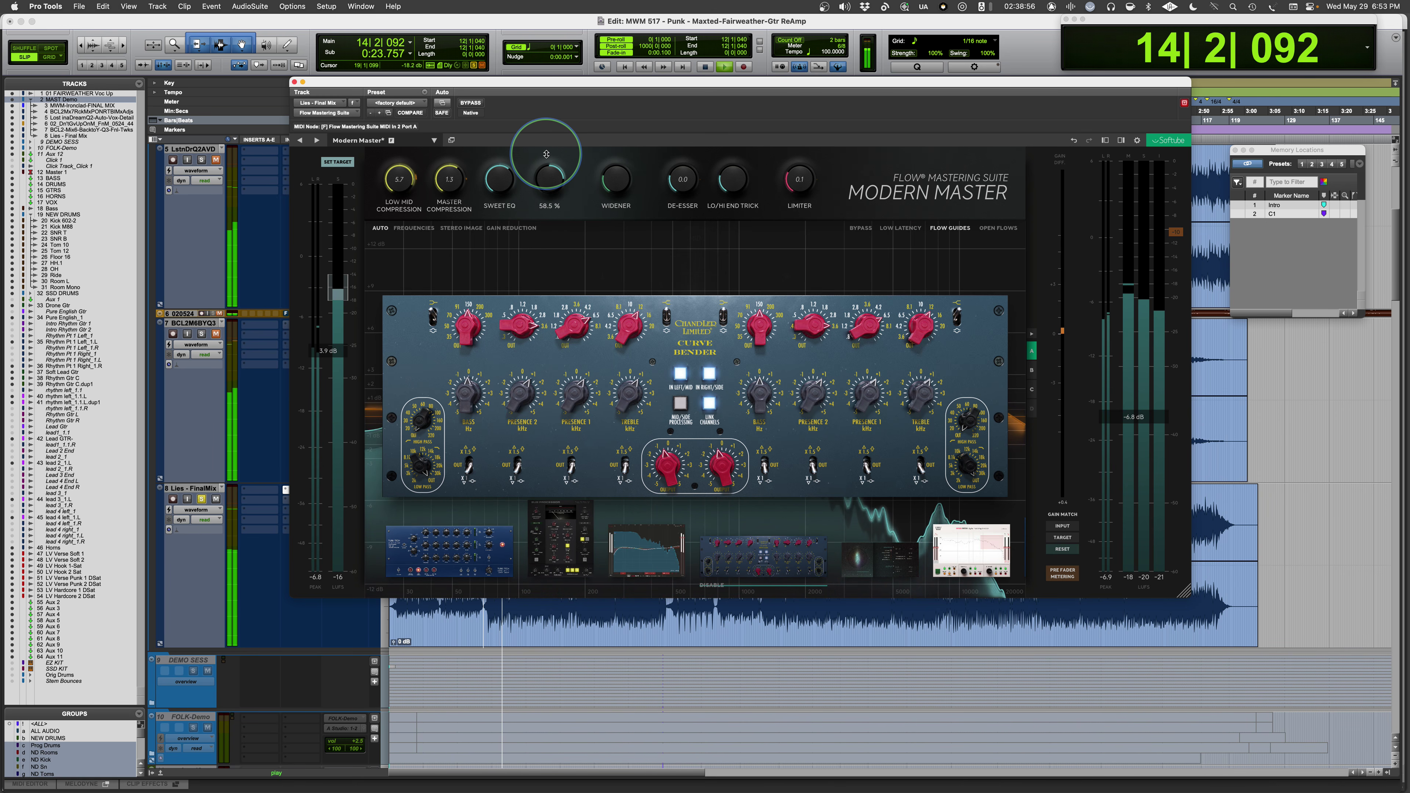
pyautogui.moveTo(547, 154)
pyautogui.mouseDown()
pyautogui.moveTo(548, 205)
pyautogui.moveTo(551, 174)
pyautogui.mouseUp()
# Compare the mix with the mastering plug-in bypassed and active, and stop playback
pyautogui.click(467, 103)
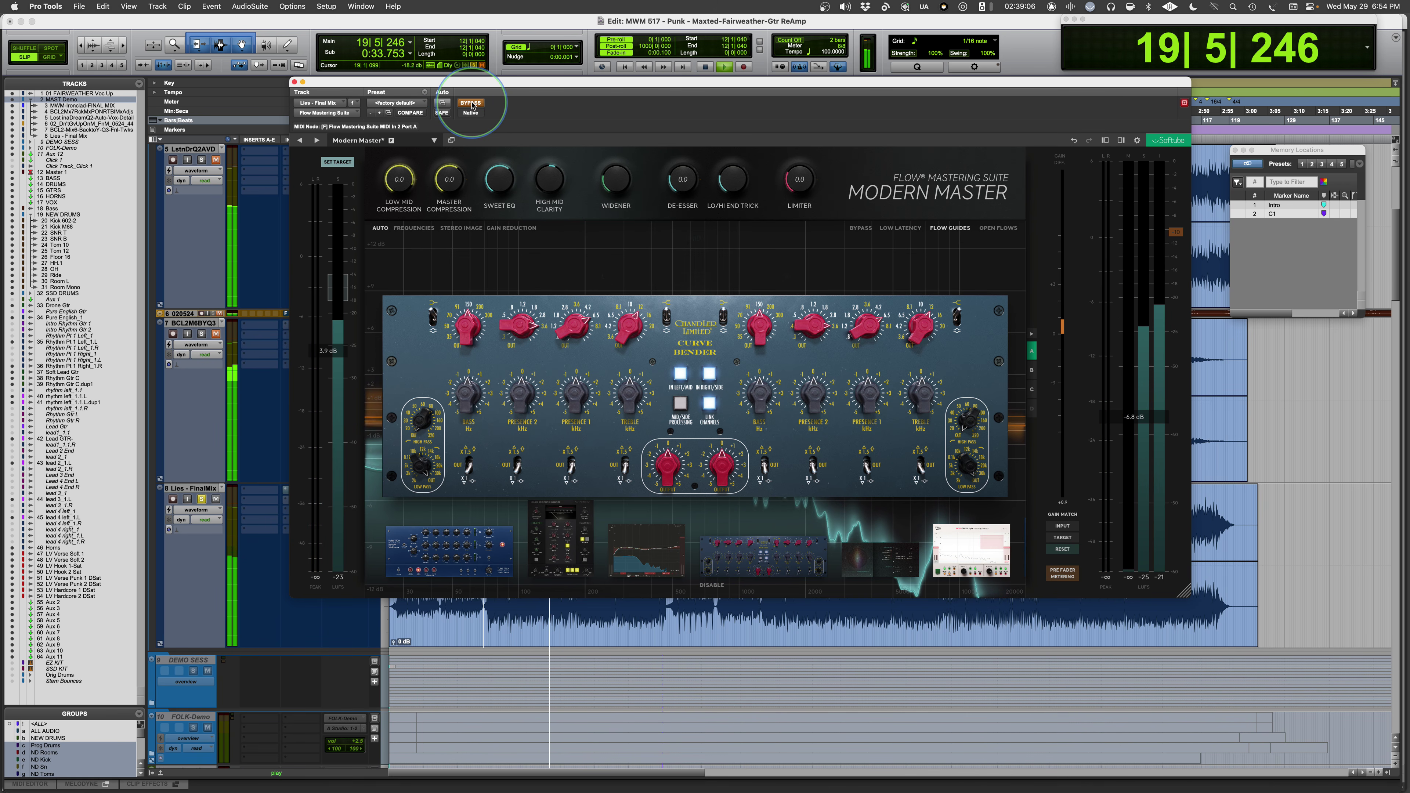
pyautogui.click(471, 104)
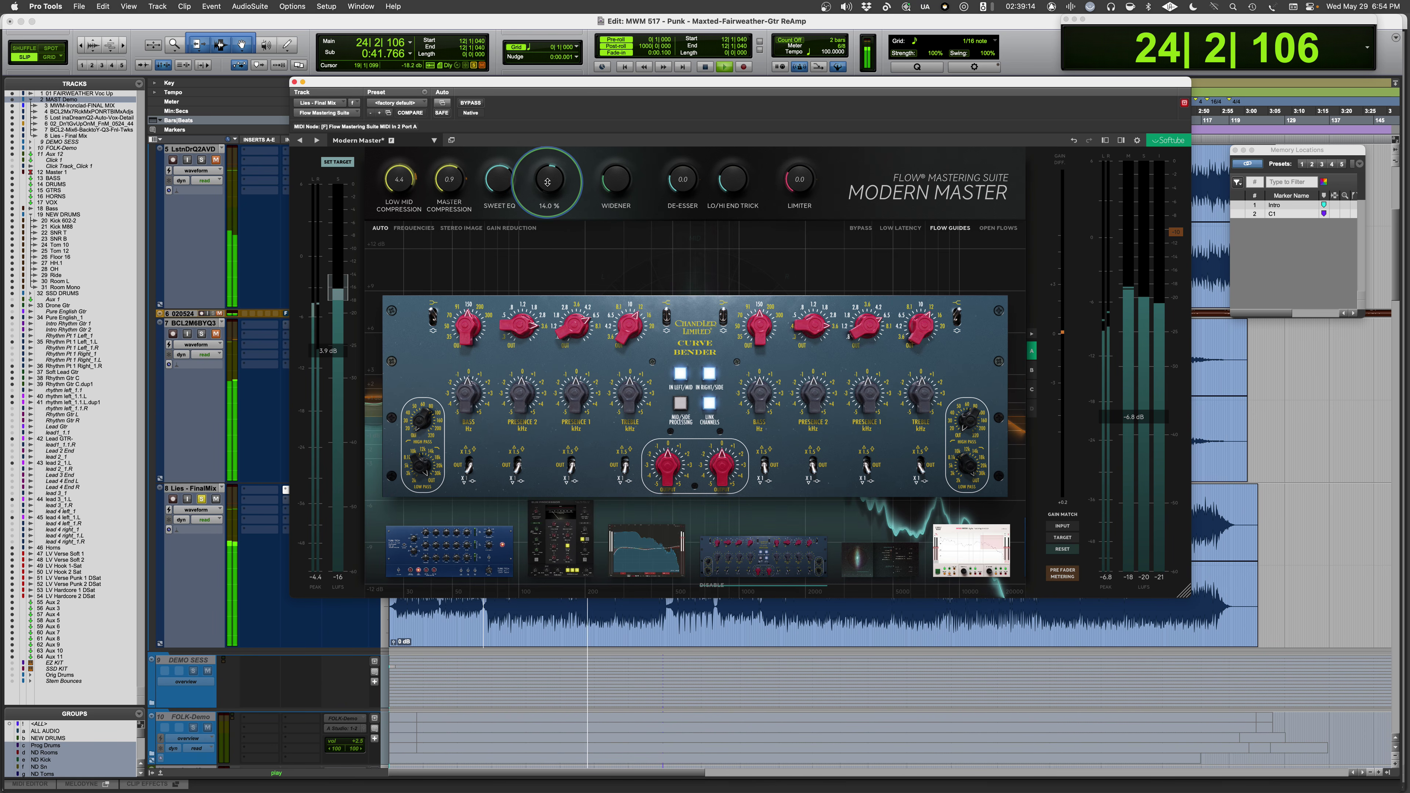
pyautogui.press('space')
# Open the Tube-Tech equalizers, play from bar 12, and raise Lo/Hi-End Trick to 67.8%
pyautogui.moveTo(552, 183)
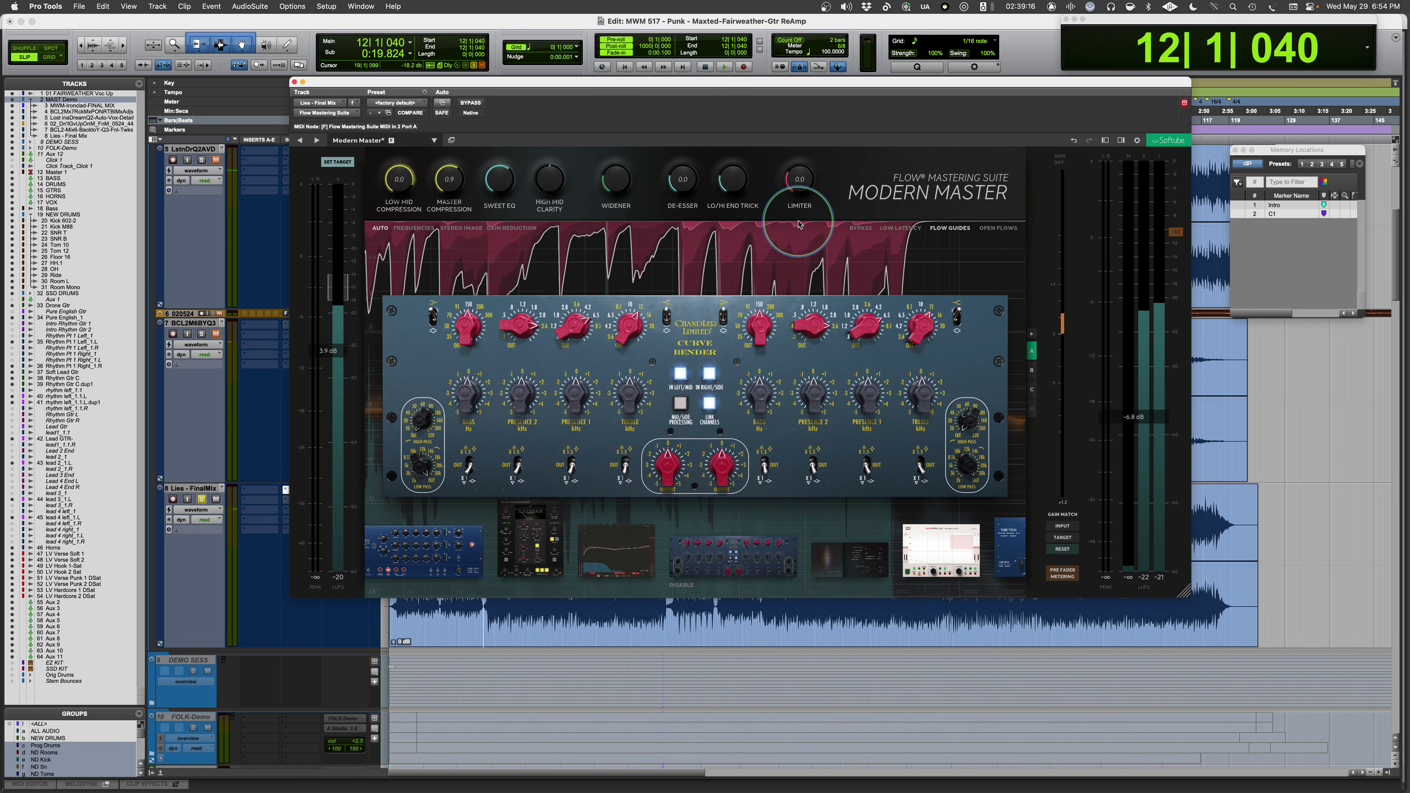
pyautogui.moveTo(712, 188)
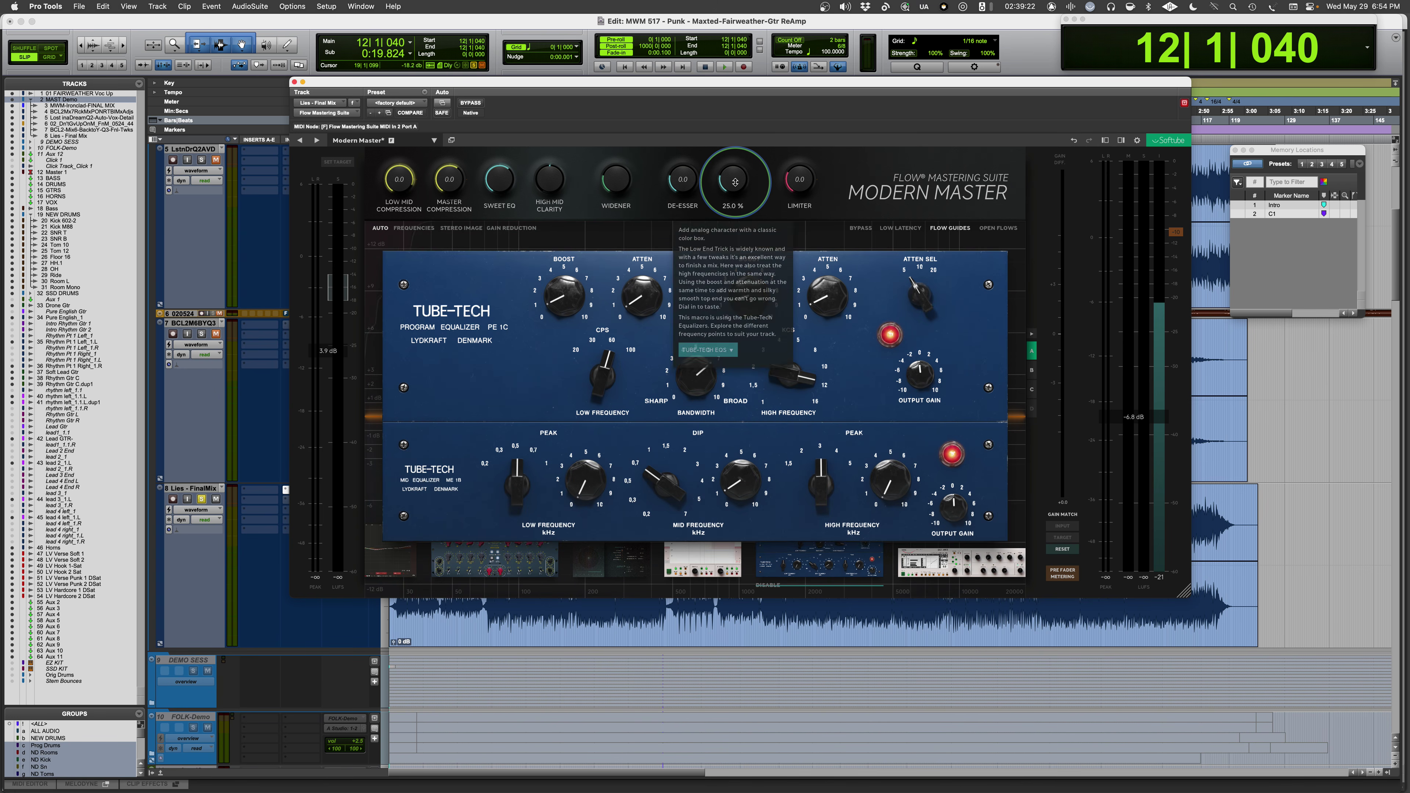
pyautogui.moveTo(566, 321)
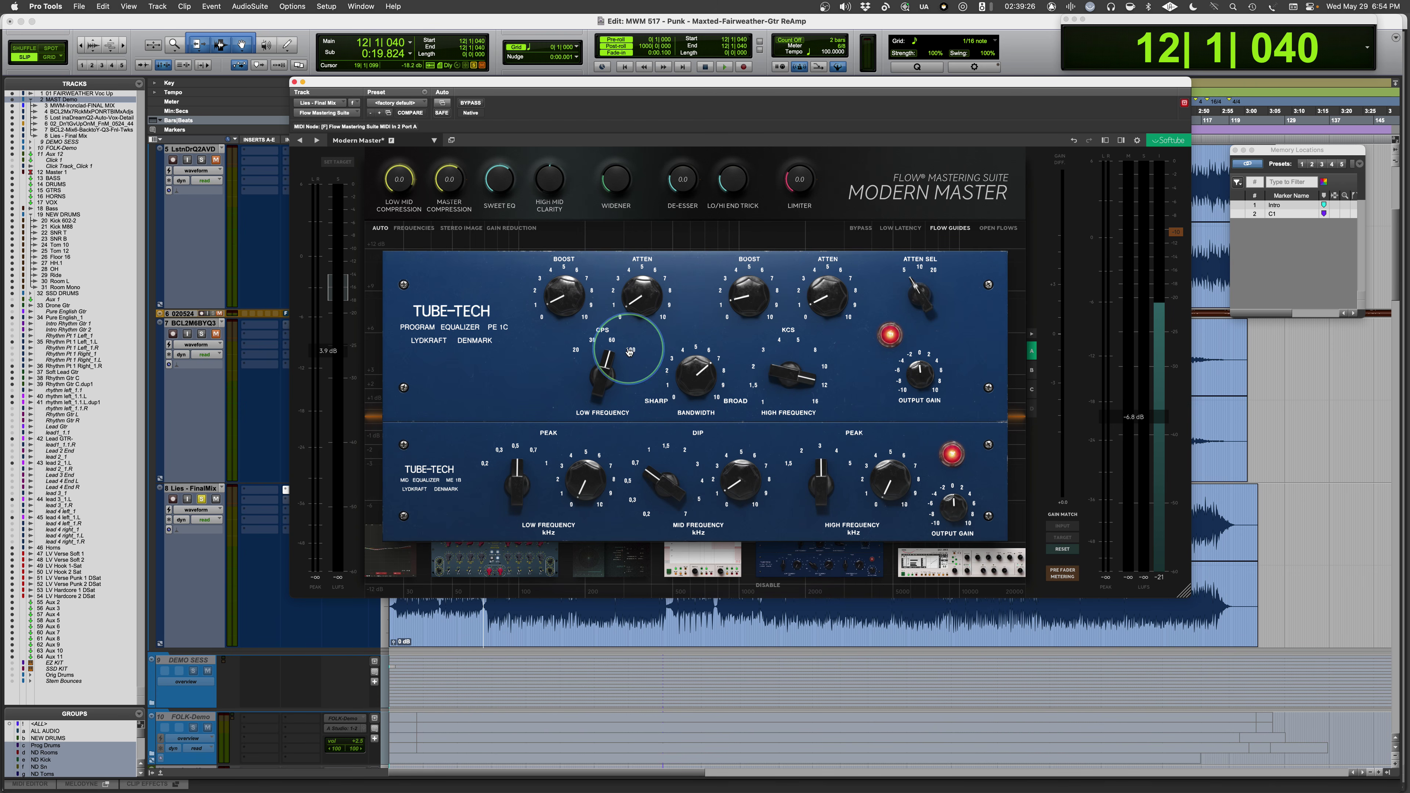
pyautogui.moveTo(621, 284)
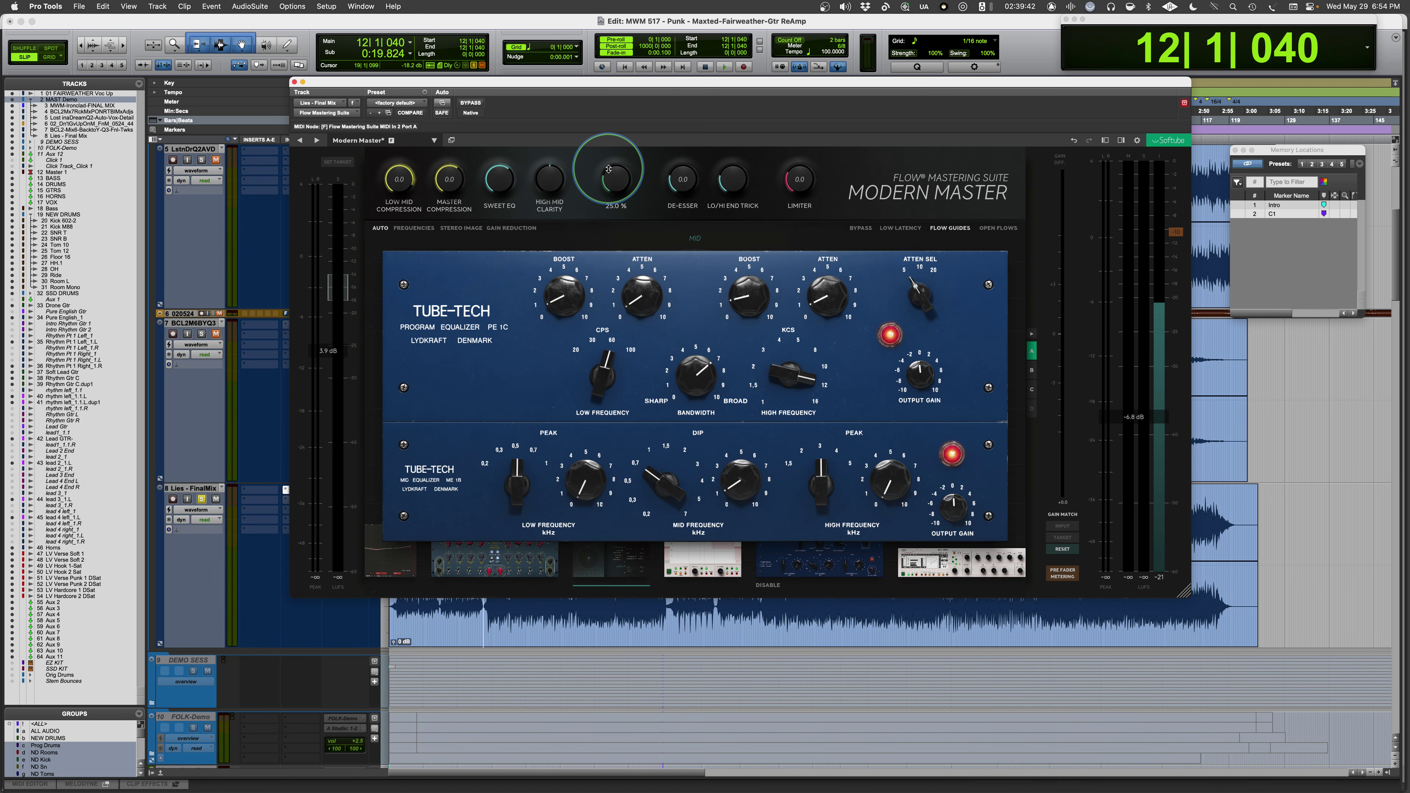
pyautogui.press('space')
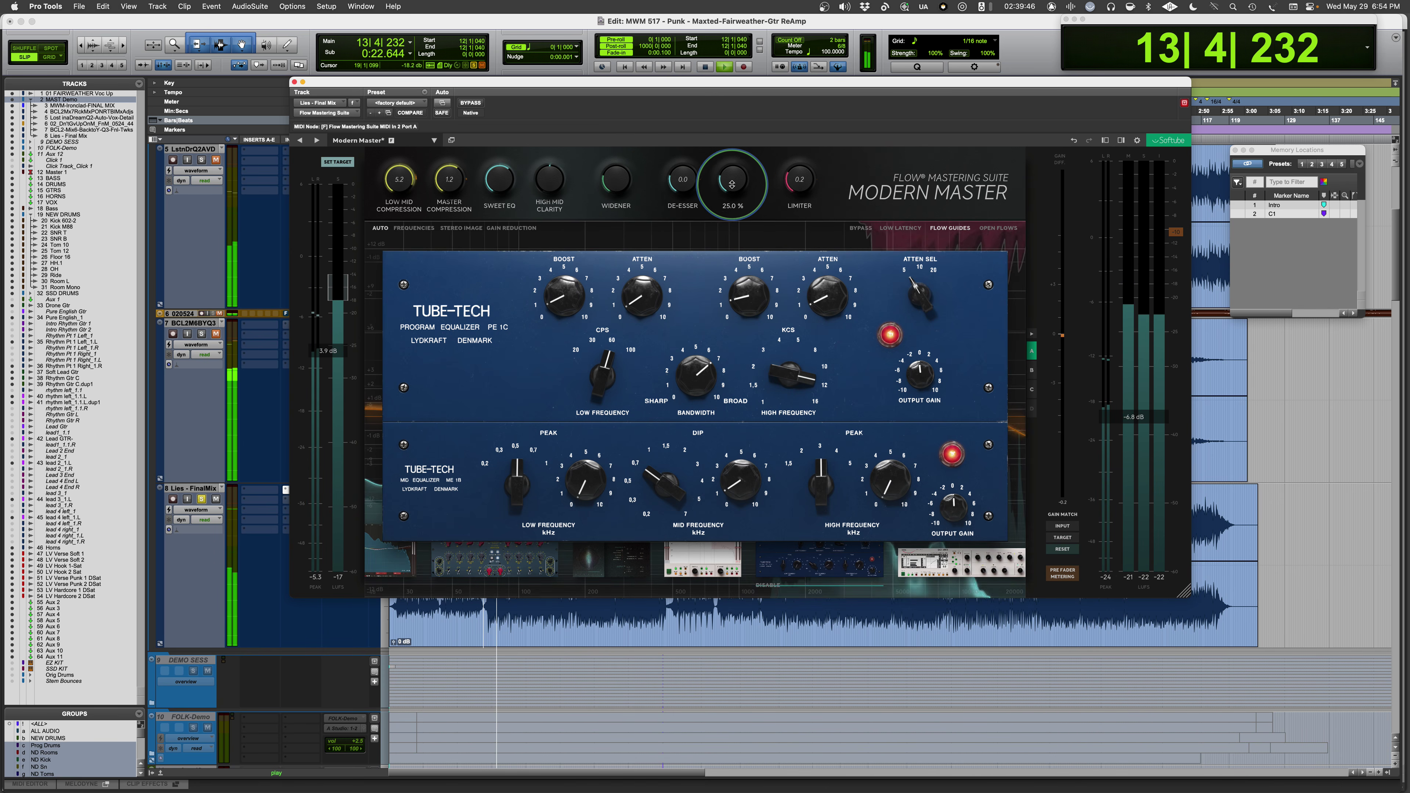
pyautogui.moveTo(733, 182); pyautogui.dragTo(737, 129)
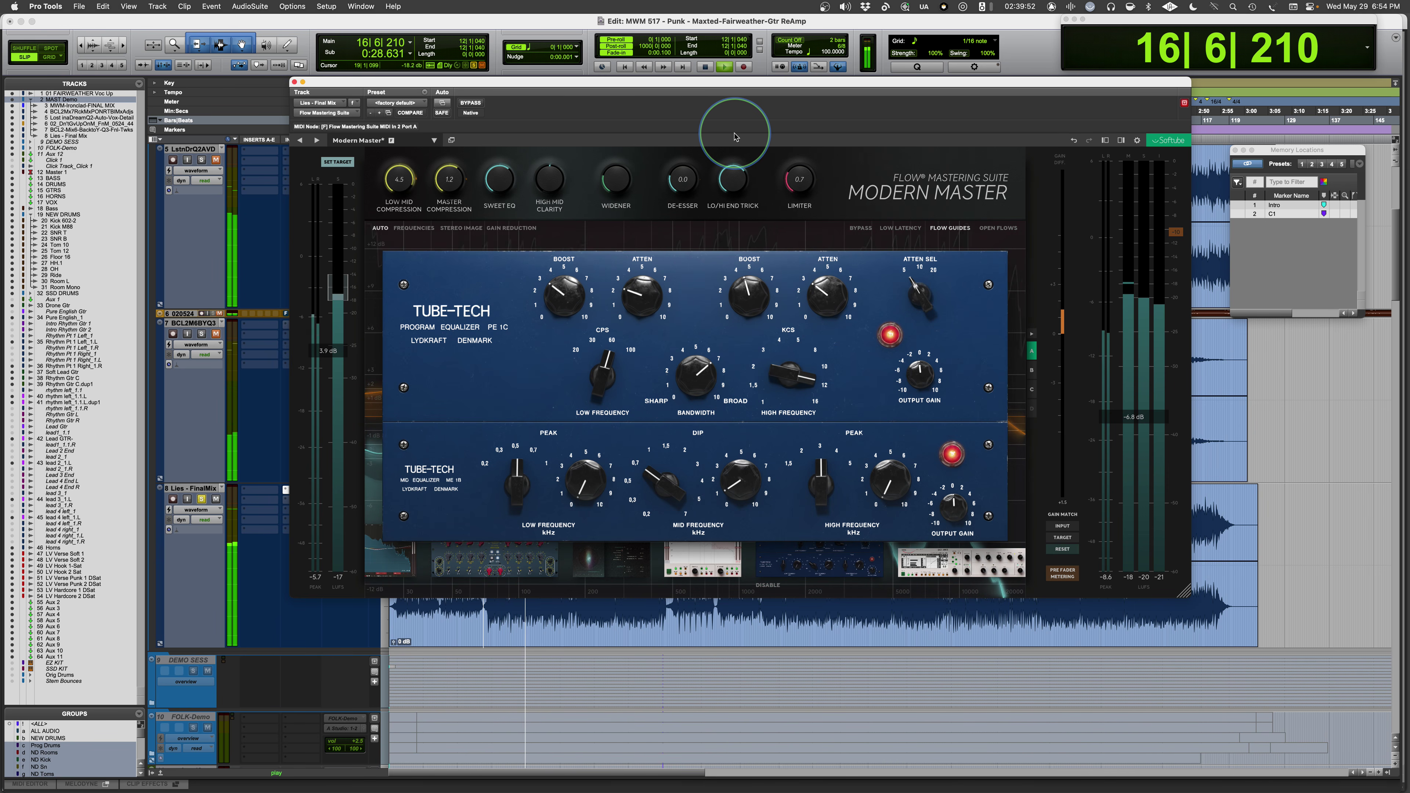
# Back Lo/Hi-End Trick off past 51.2% and compare the mix with the plug-in bypassed and active
pyautogui.moveTo(736, 182)
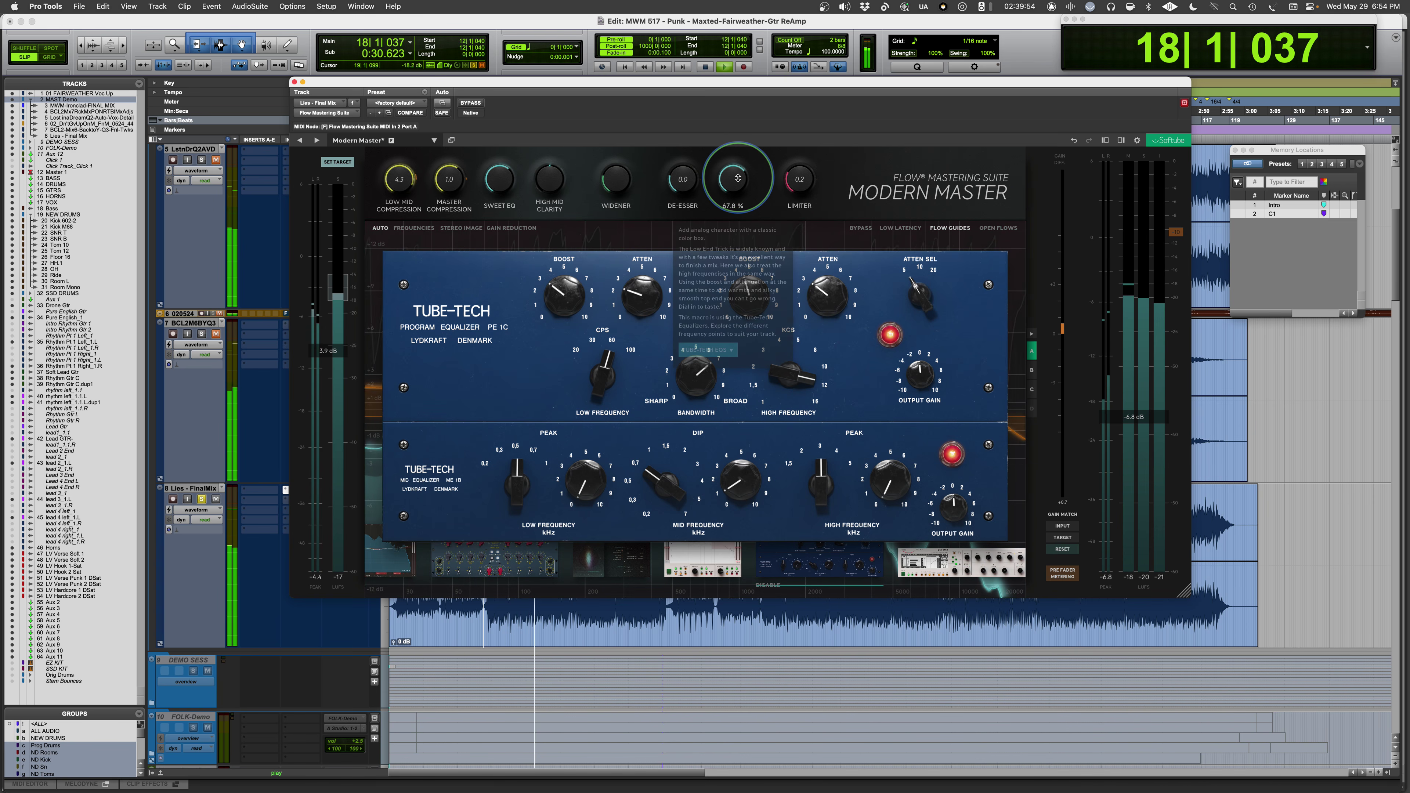
pyautogui.moveTo(735, 178); pyautogui.dragTo(708, 278)
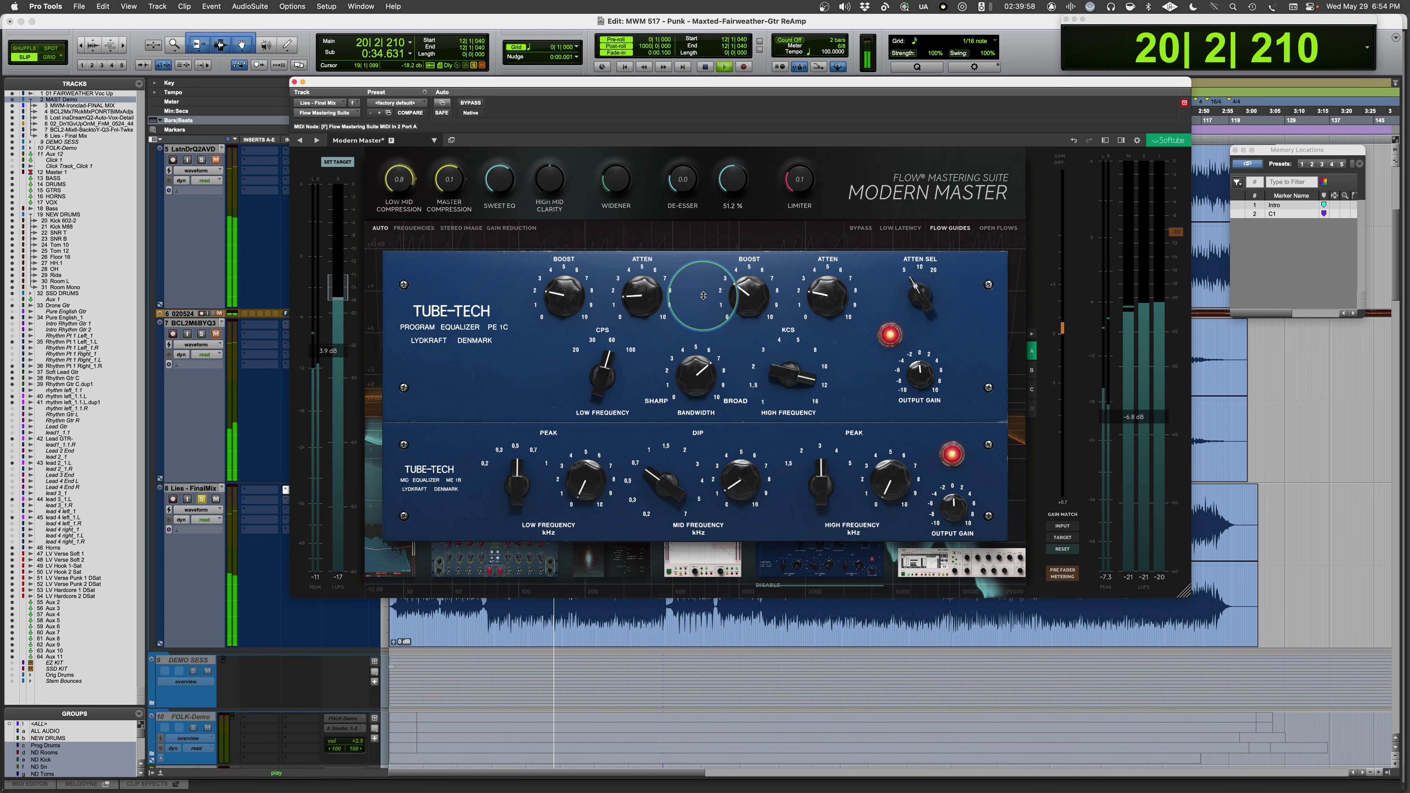
pyautogui.click(470, 103)
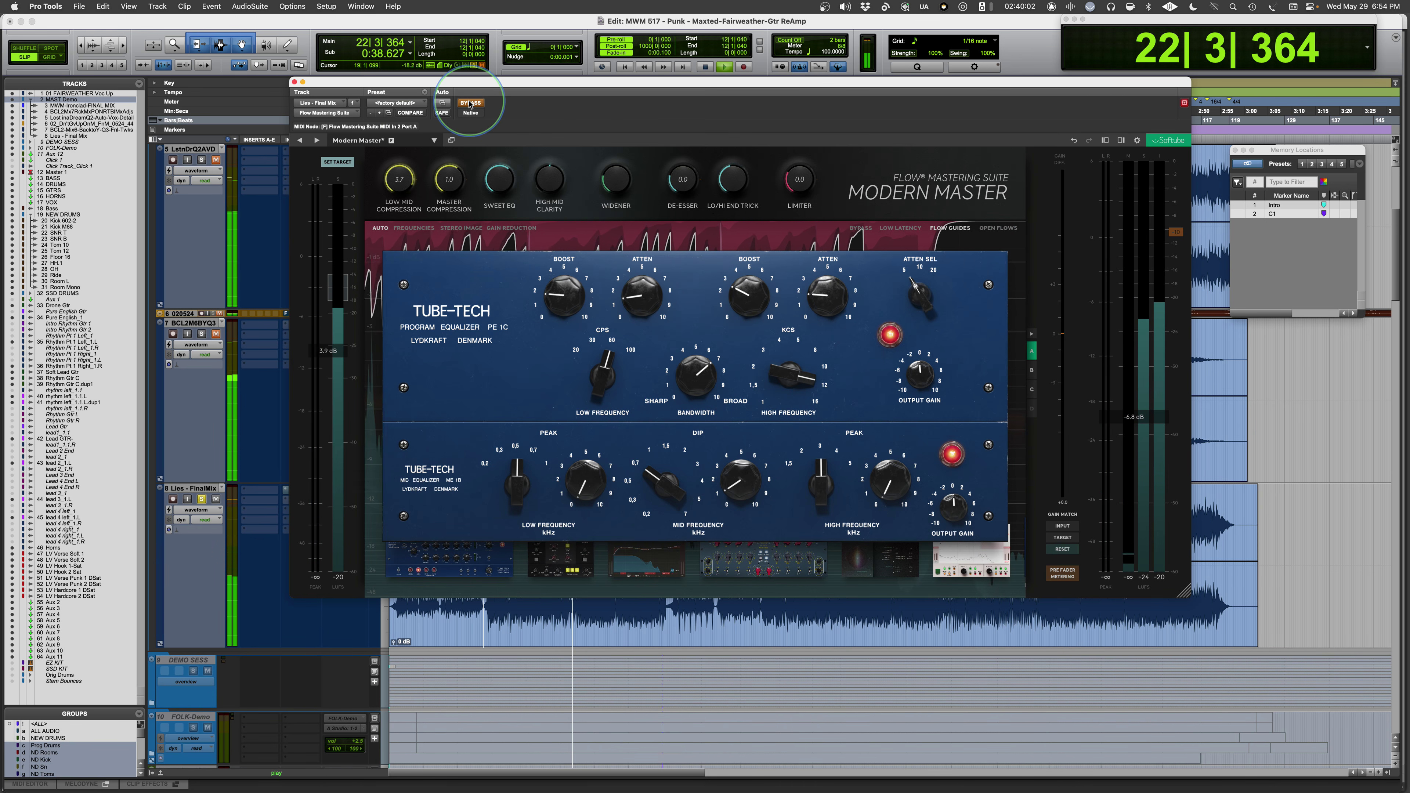
pyautogui.click(470, 103)
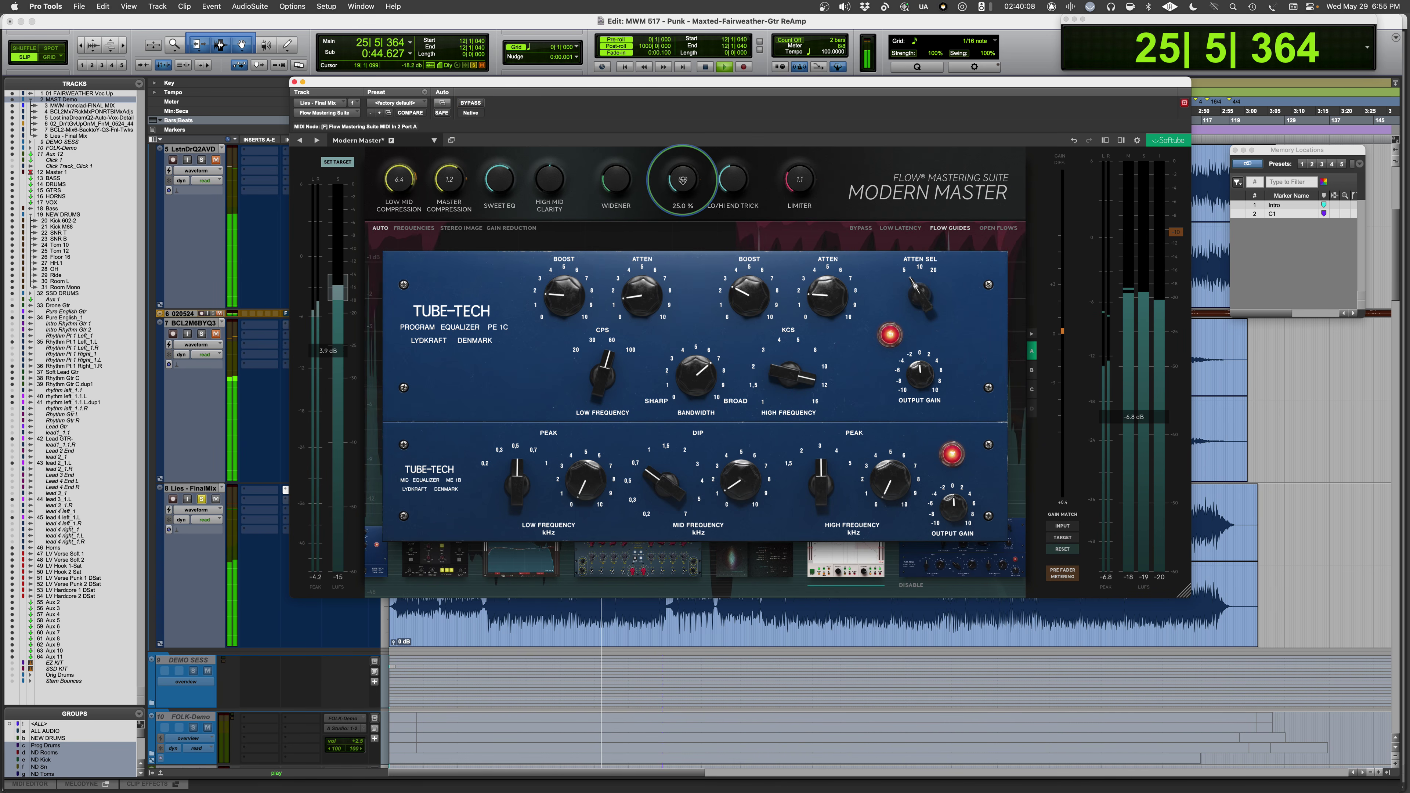
# Open the Weiss Deess, raise De-Esser to 45.2%, and compare the mix with the plug-in bypassed and active
pyautogui.moveTo(683, 180)
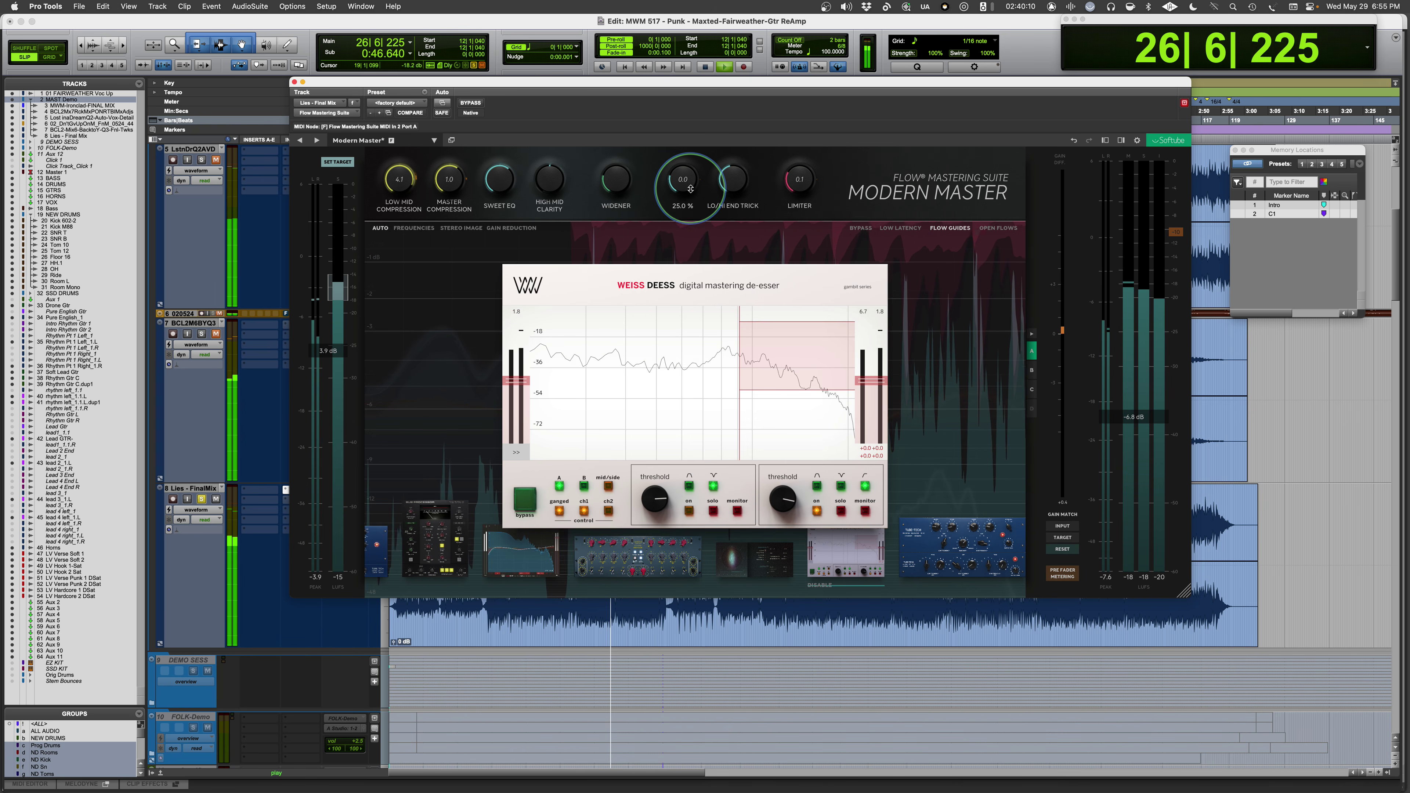
pyautogui.moveTo(692, 199); pyautogui.dragTo(682, 159)
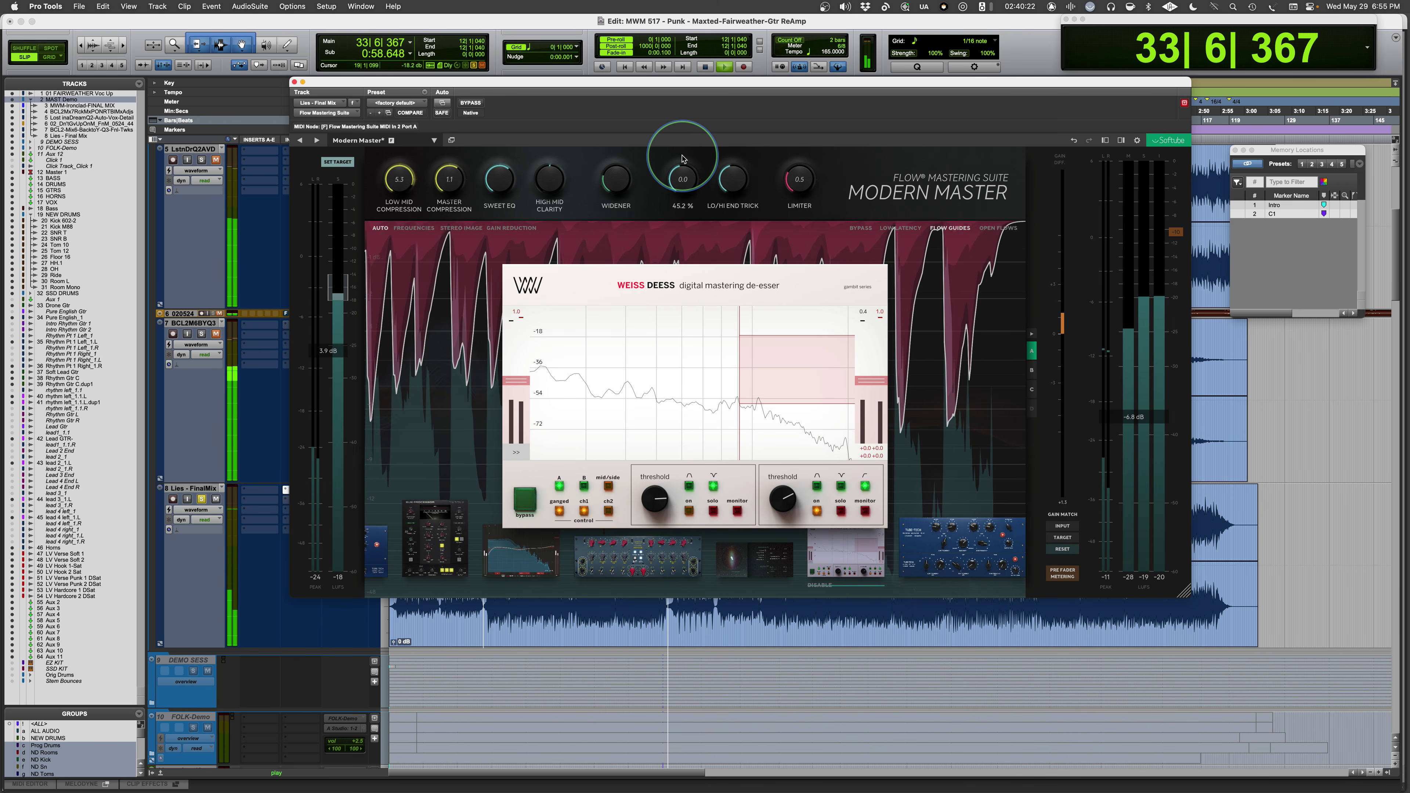
pyautogui.click(472, 103)
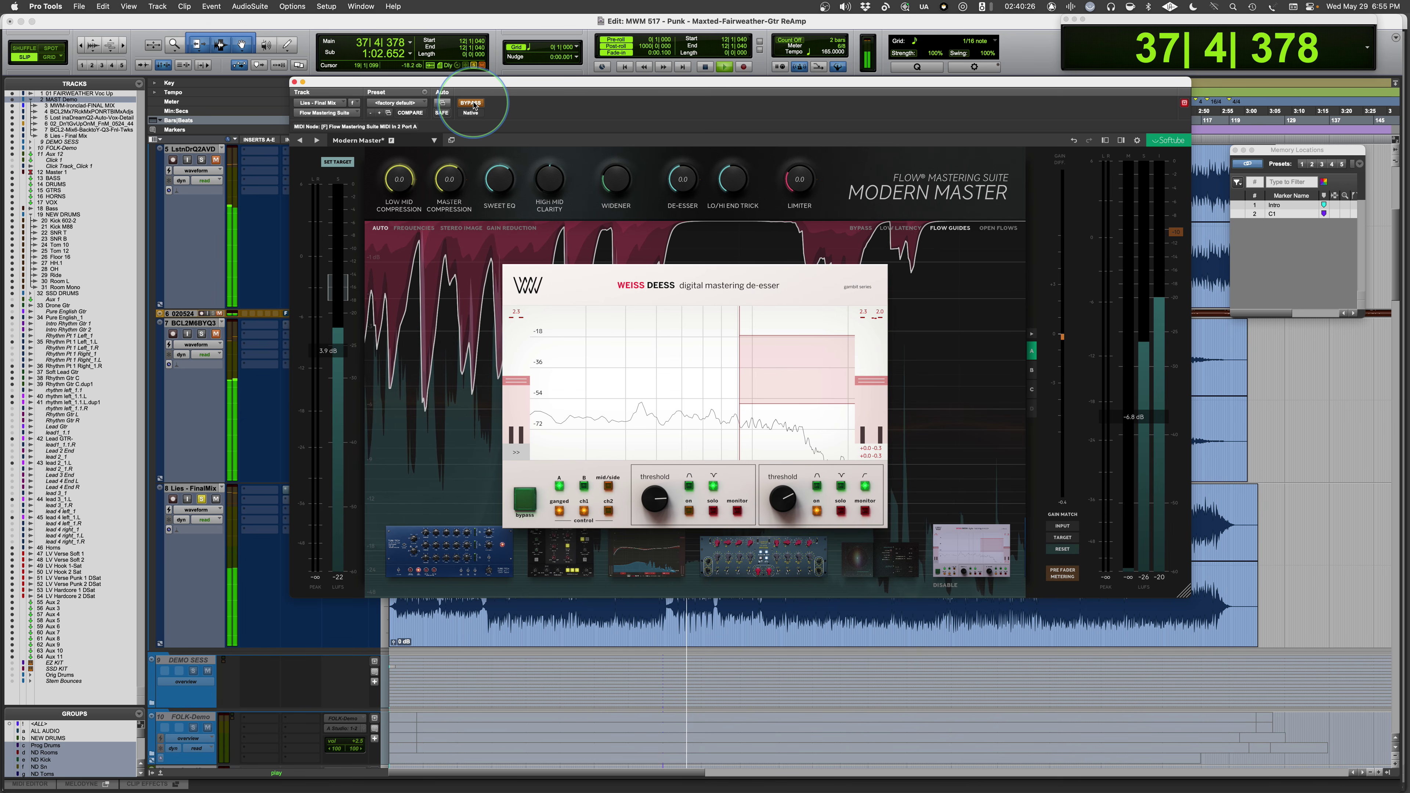
pyautogui.click(472, 103)
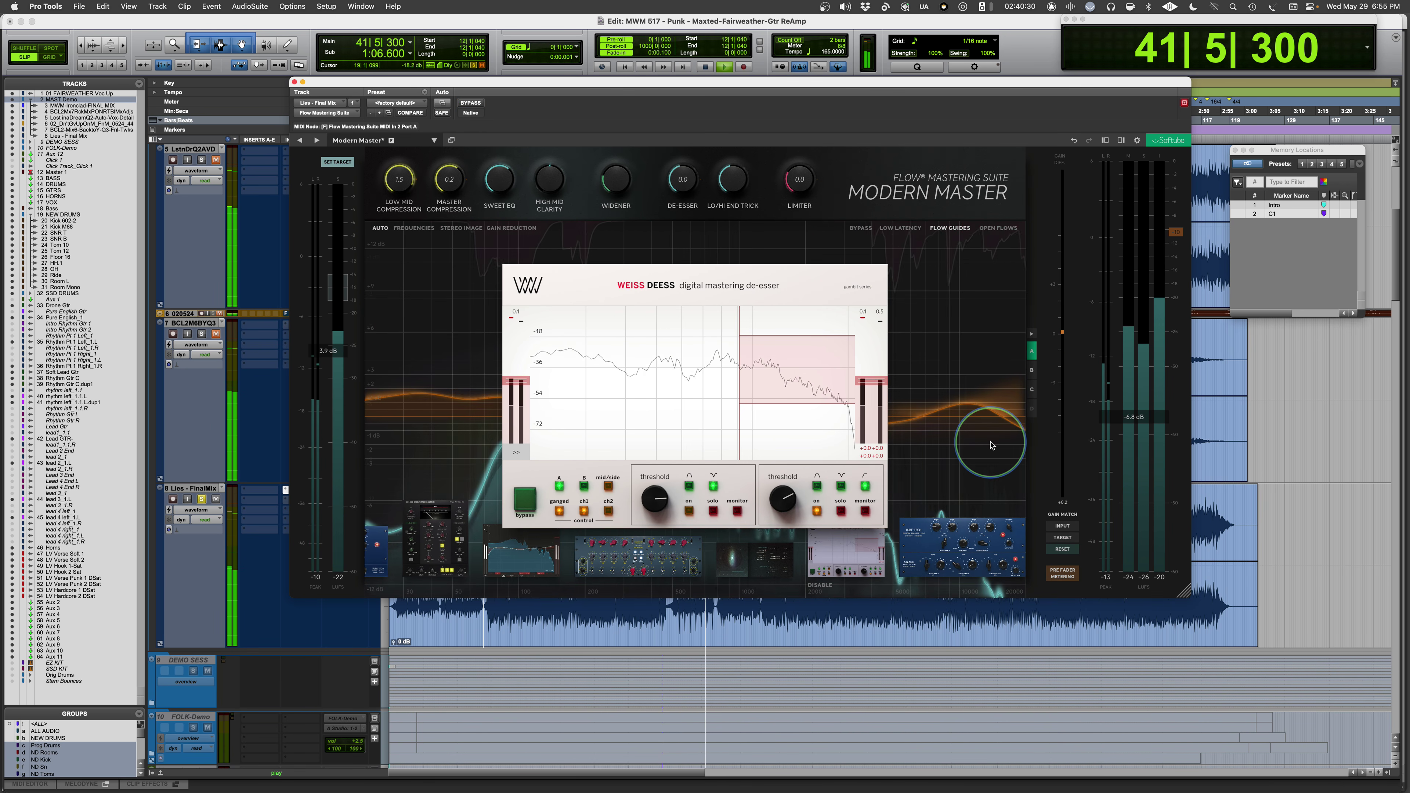
pyautogui.click(471, 103)
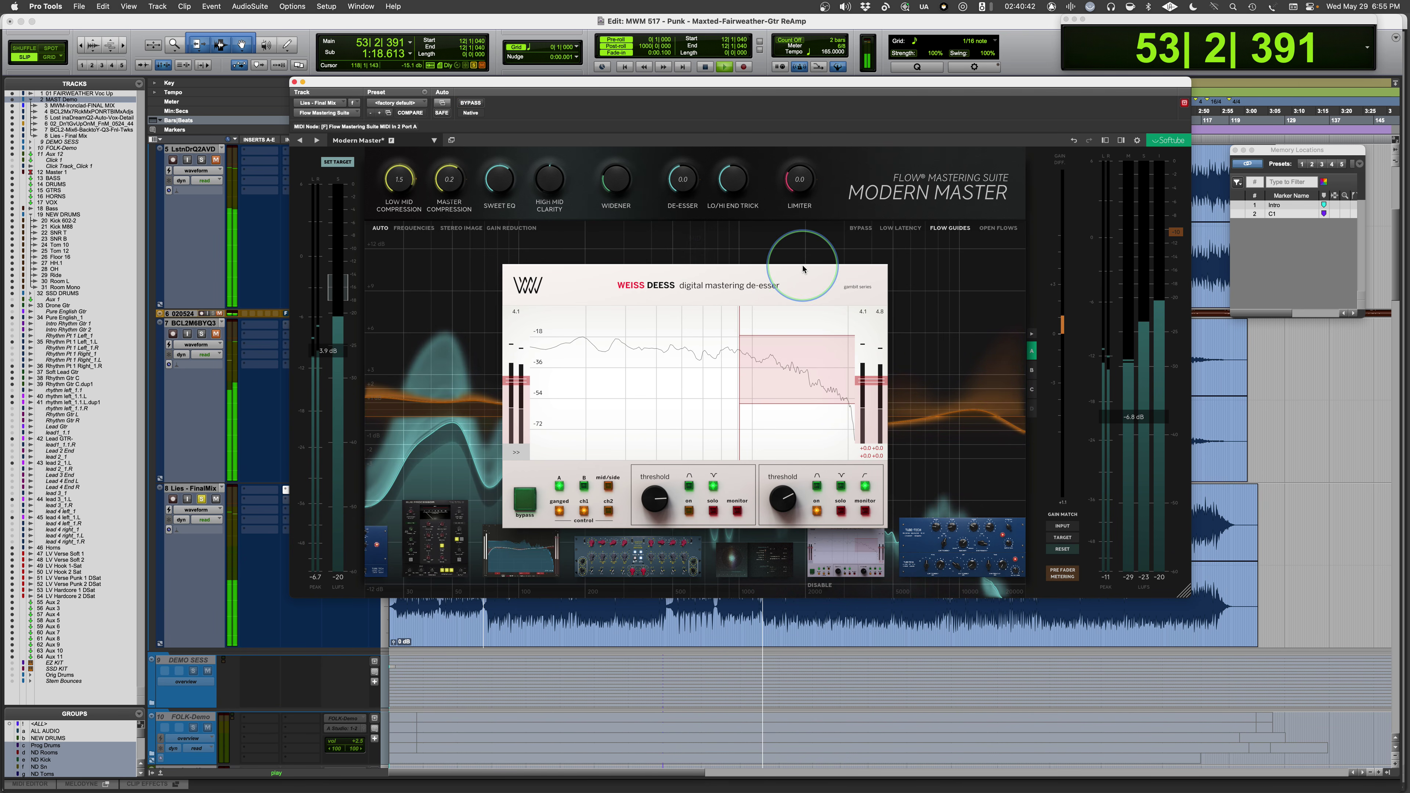
# Open the Weiss DS1-MK3, play from bar 12, raise Limiter to 55.2%, and gain-match the output to the input level
pyautogui.moveTo(806, 191)
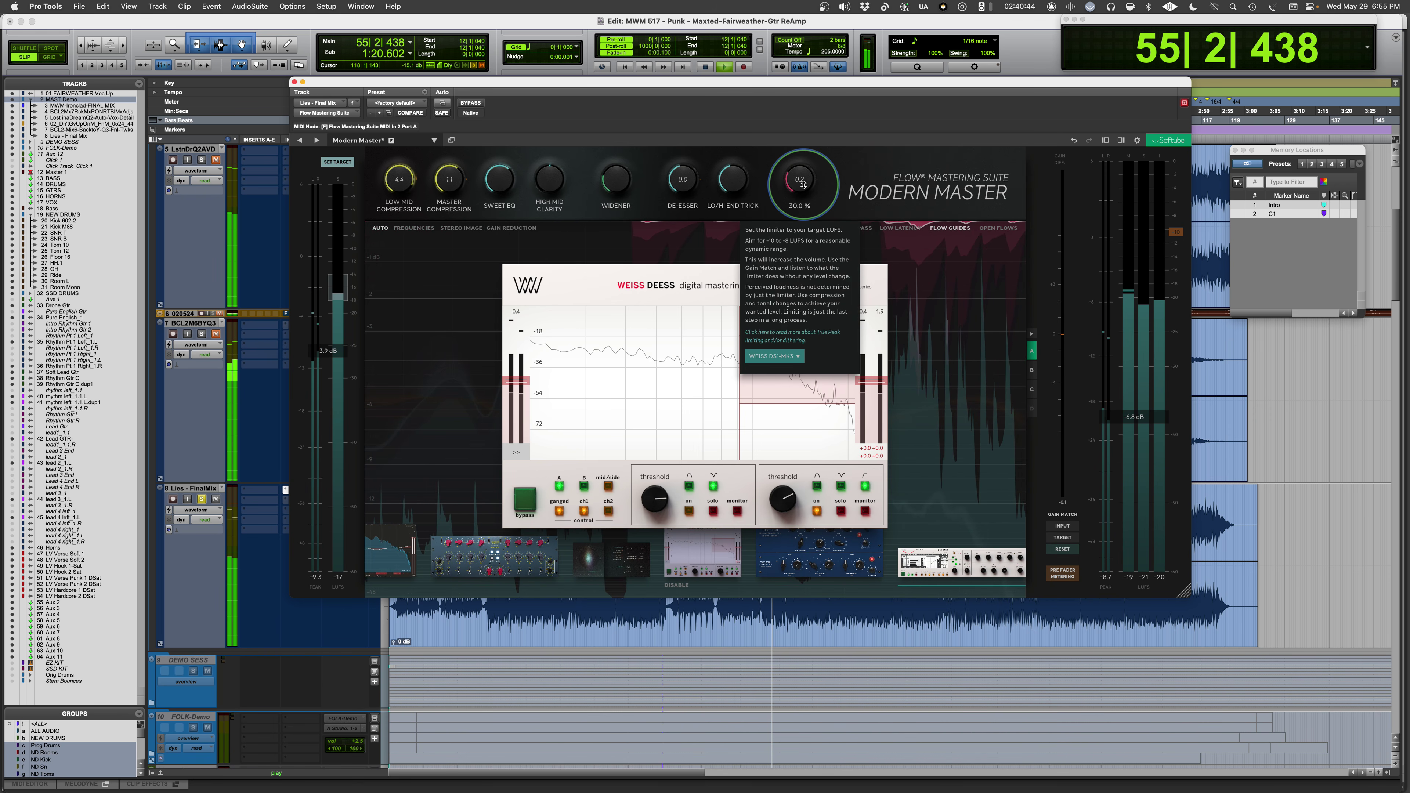
pyautogui.click(803, 184)
pyautogui.press('space')
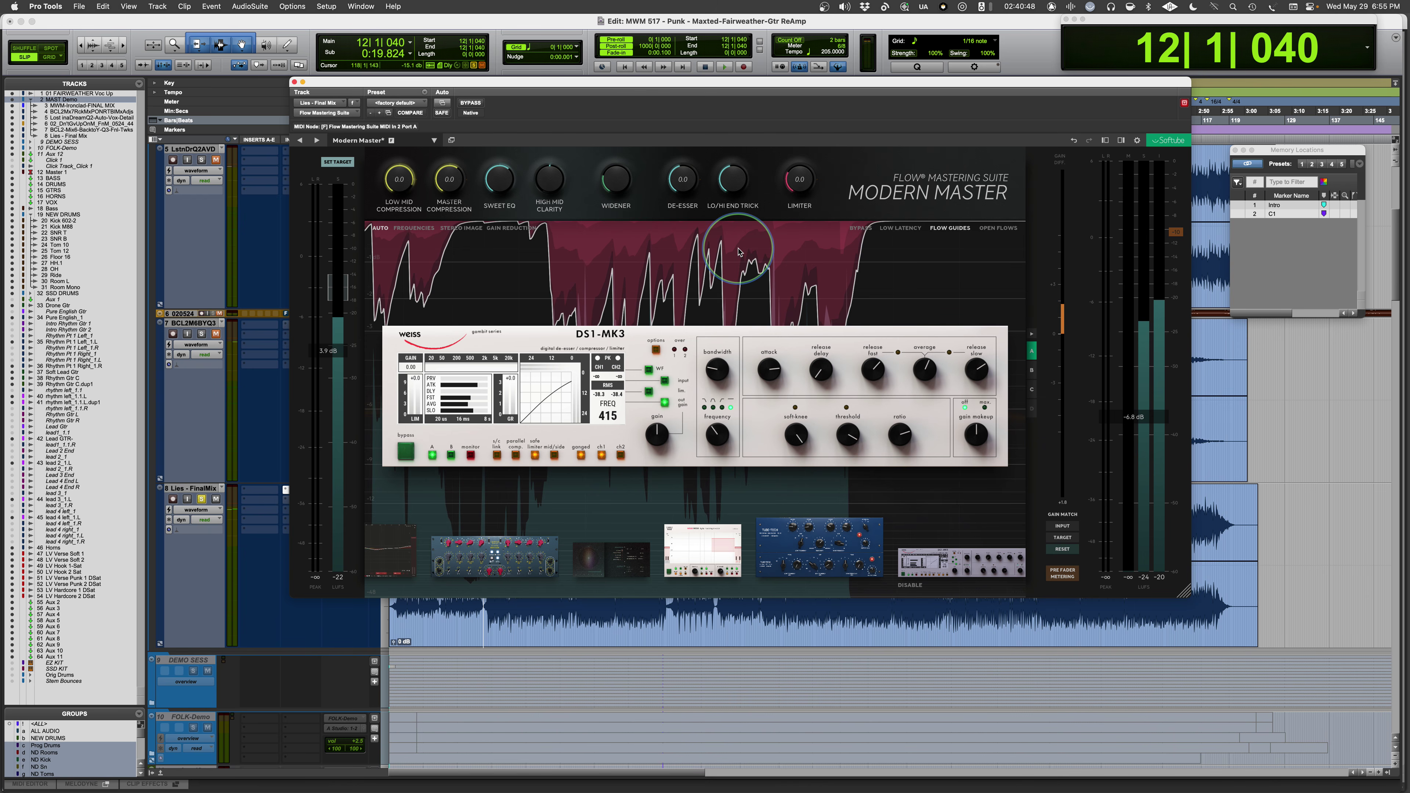
pyautogui.moveTo(803, 180)
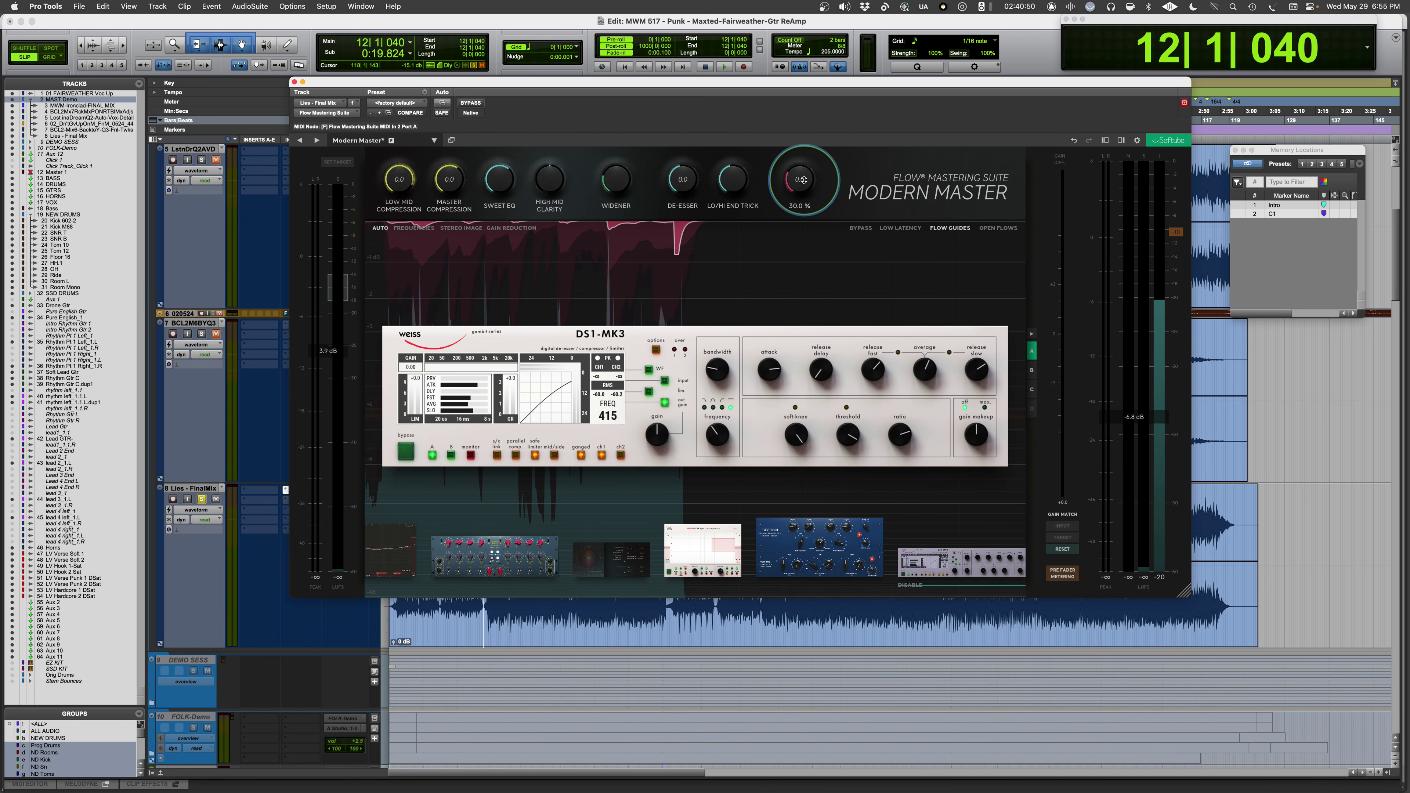
pyautogui.press('space')
pyautogui.moveTo(803, 180); pyautogui.dragTo(806, 159)
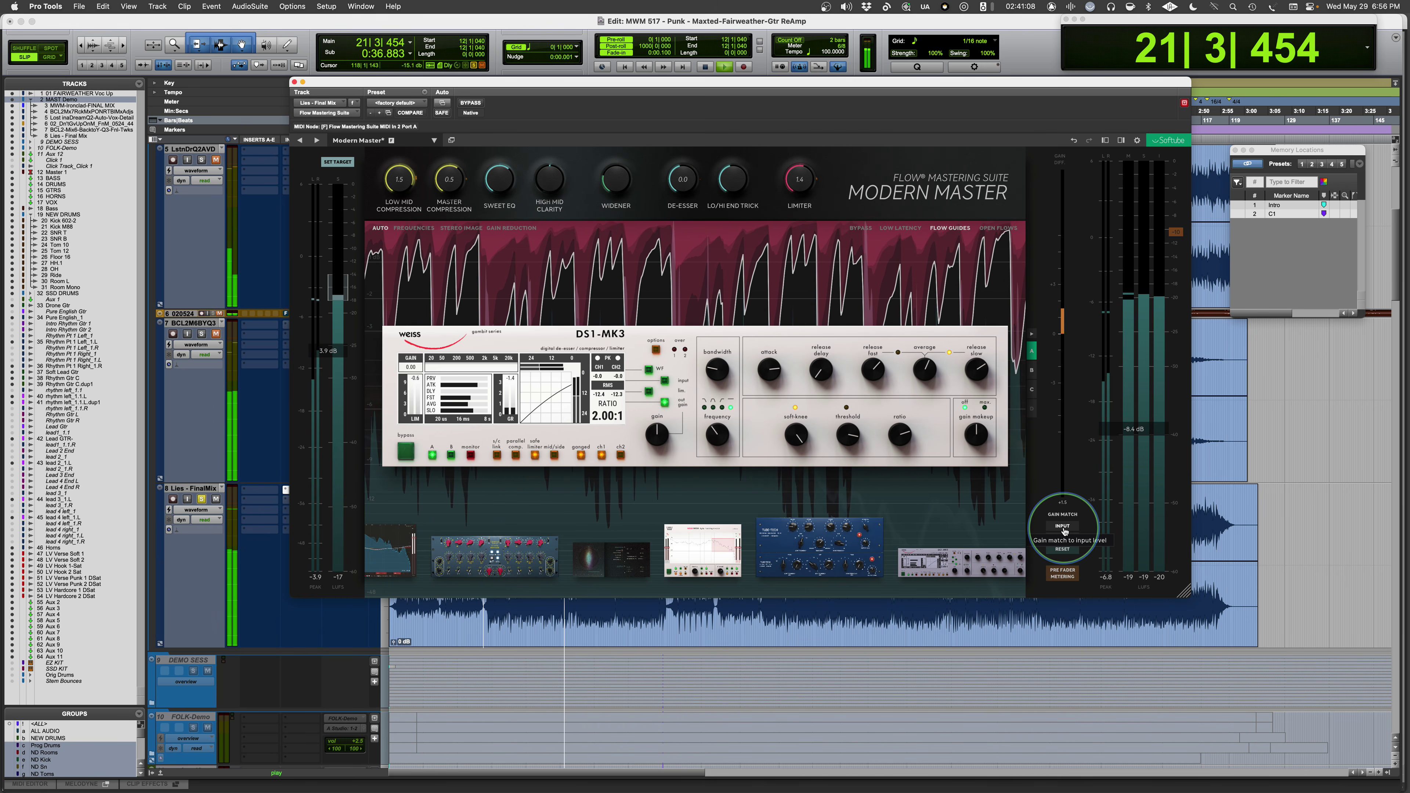
# Compare the limited, gain-matched mix with the mastering plug-in bypassed and active
pyautogui.moveTo(750, 214)
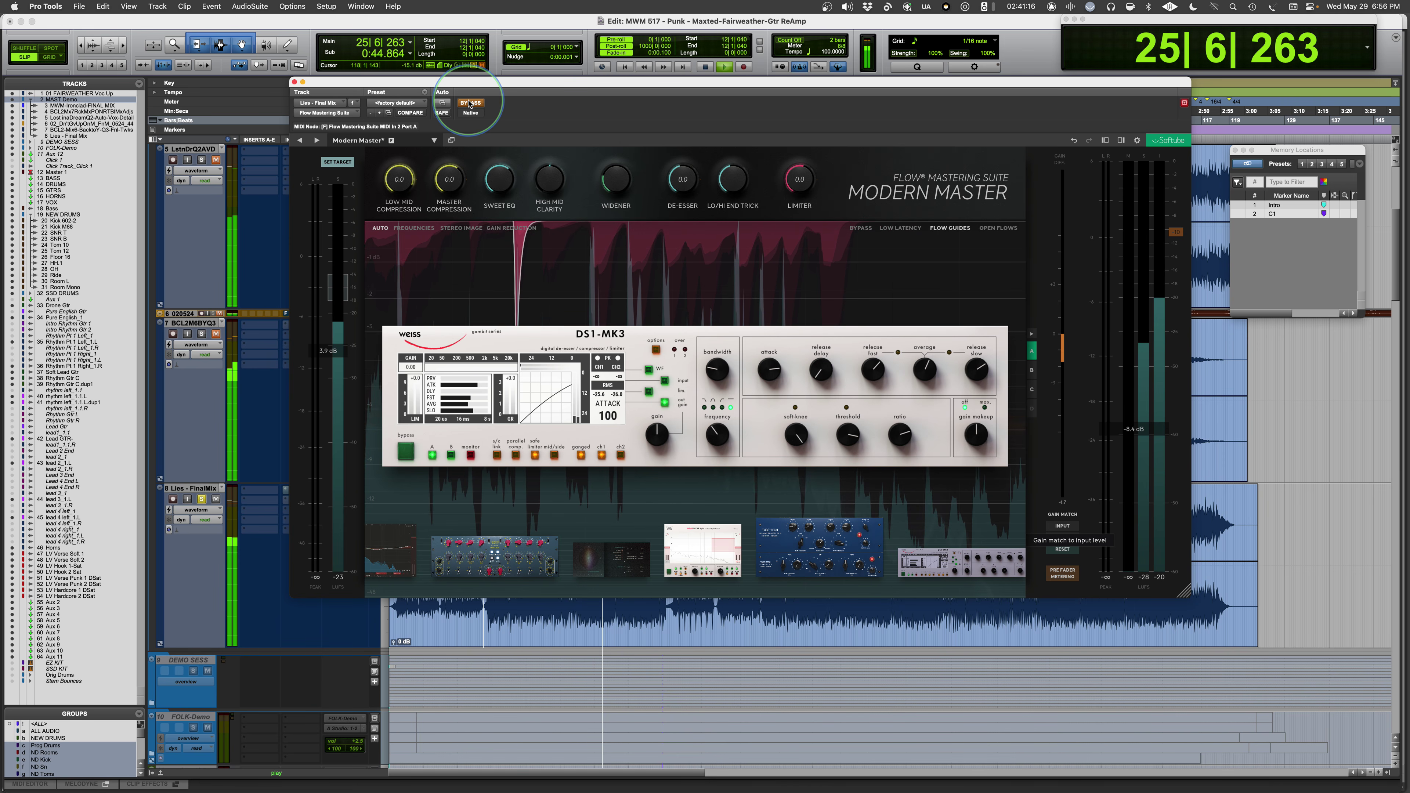
pyautogui.click(469, 103)
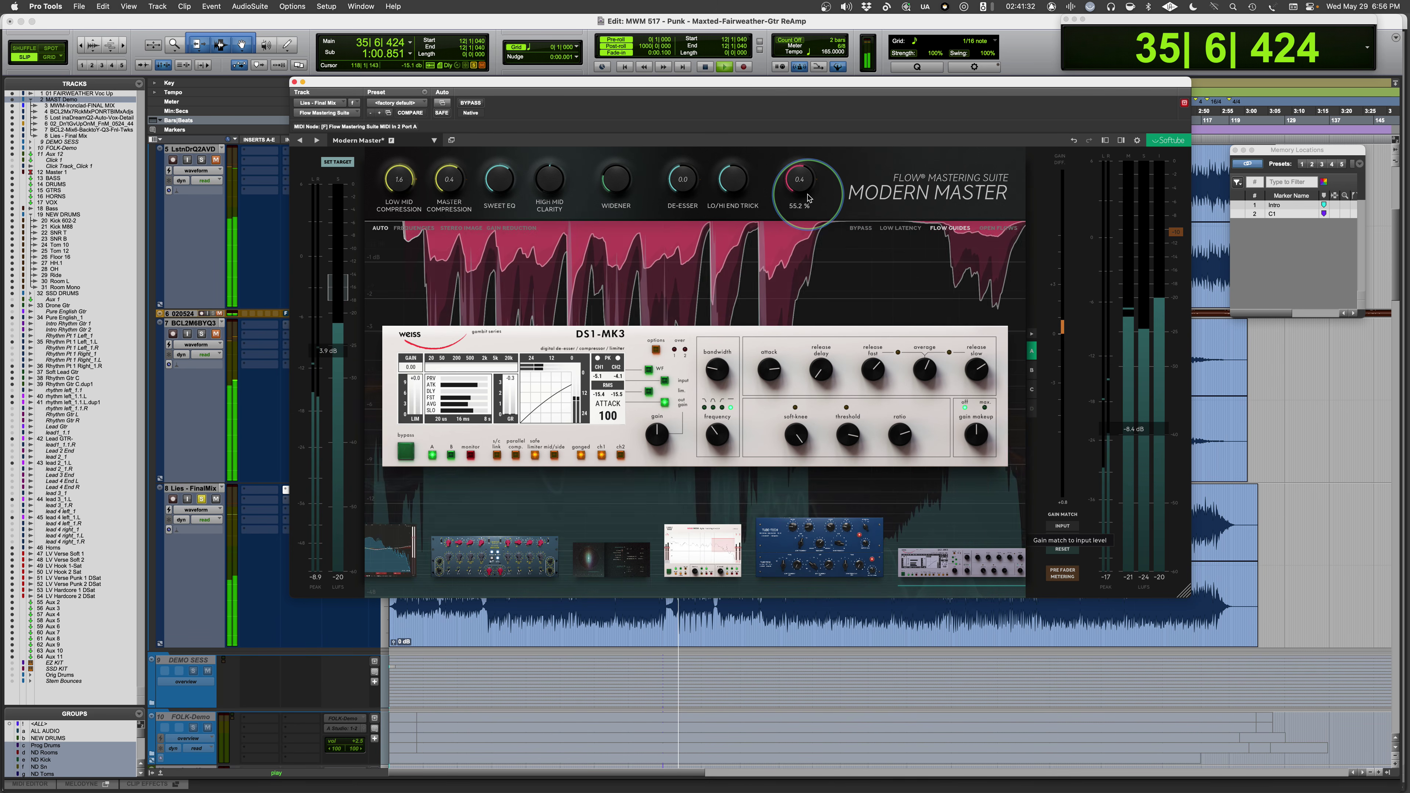
pyautogui.click(472, 103)
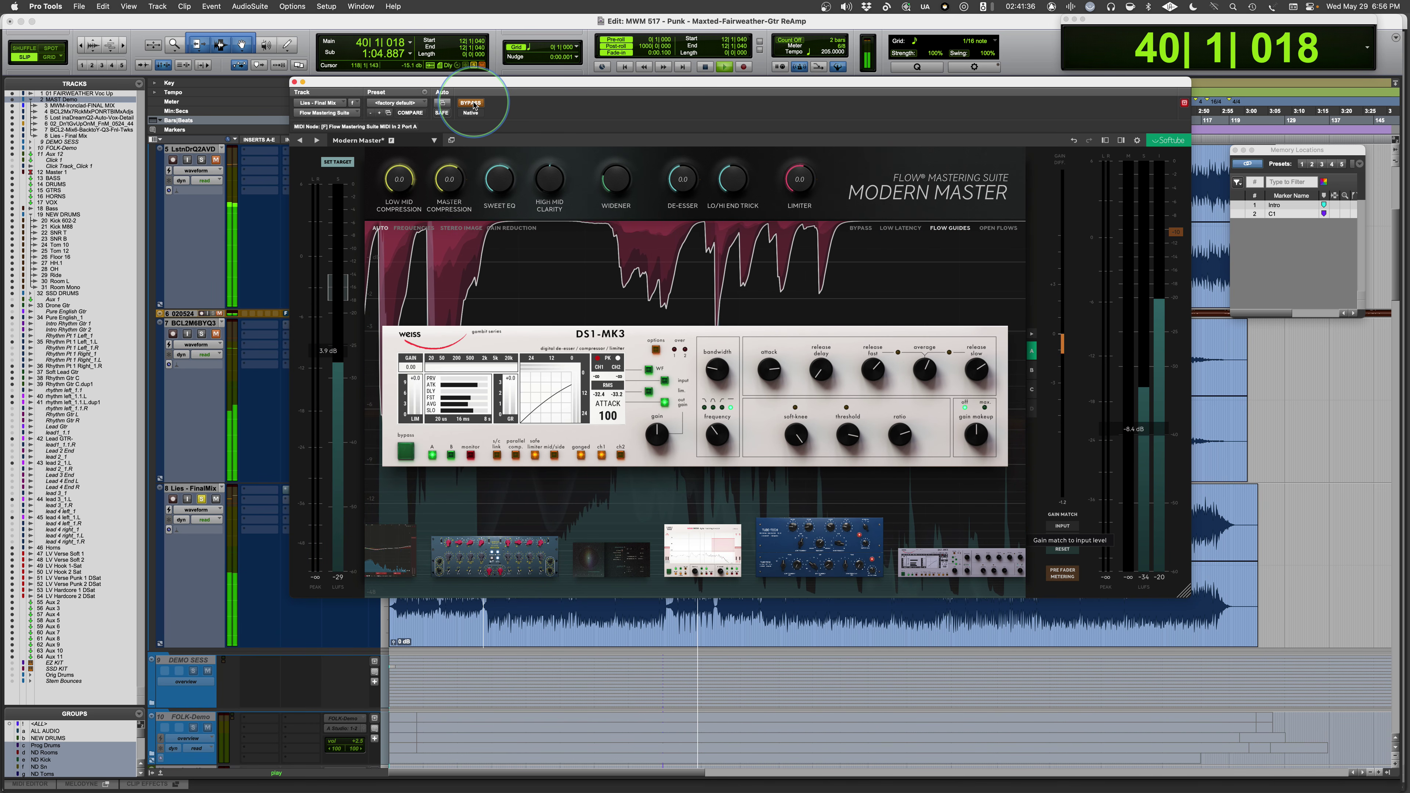
pyautogui.click(471, 103)
pyautogui.moveTo(797, 192)
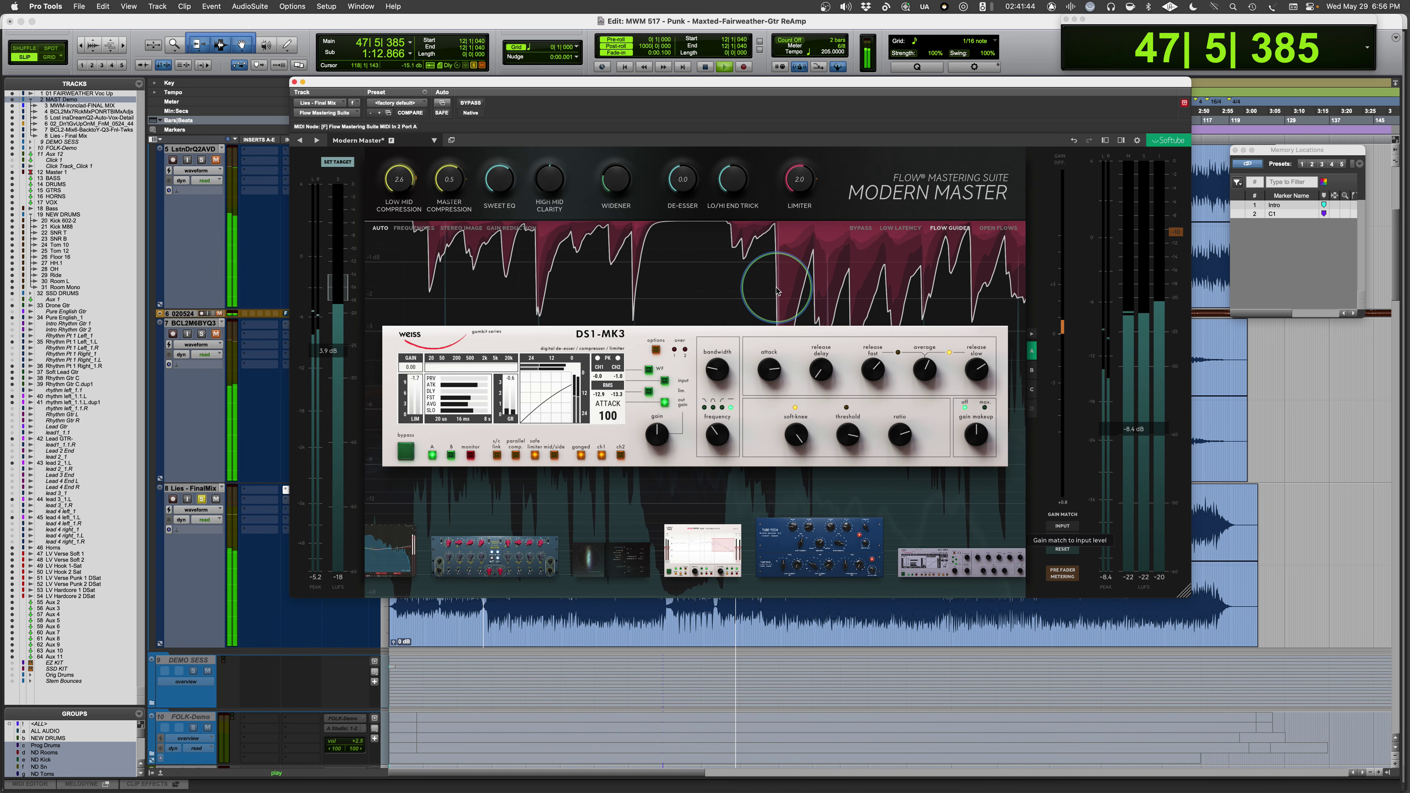
# Fine-tune the Limiter amount, compare the mix with the plug-in bypassed and active, and stop playback
pyautogui.moveTo(802, 191); pyautogui.dragTo(806, 185)
pyautogui.click(471, 102)
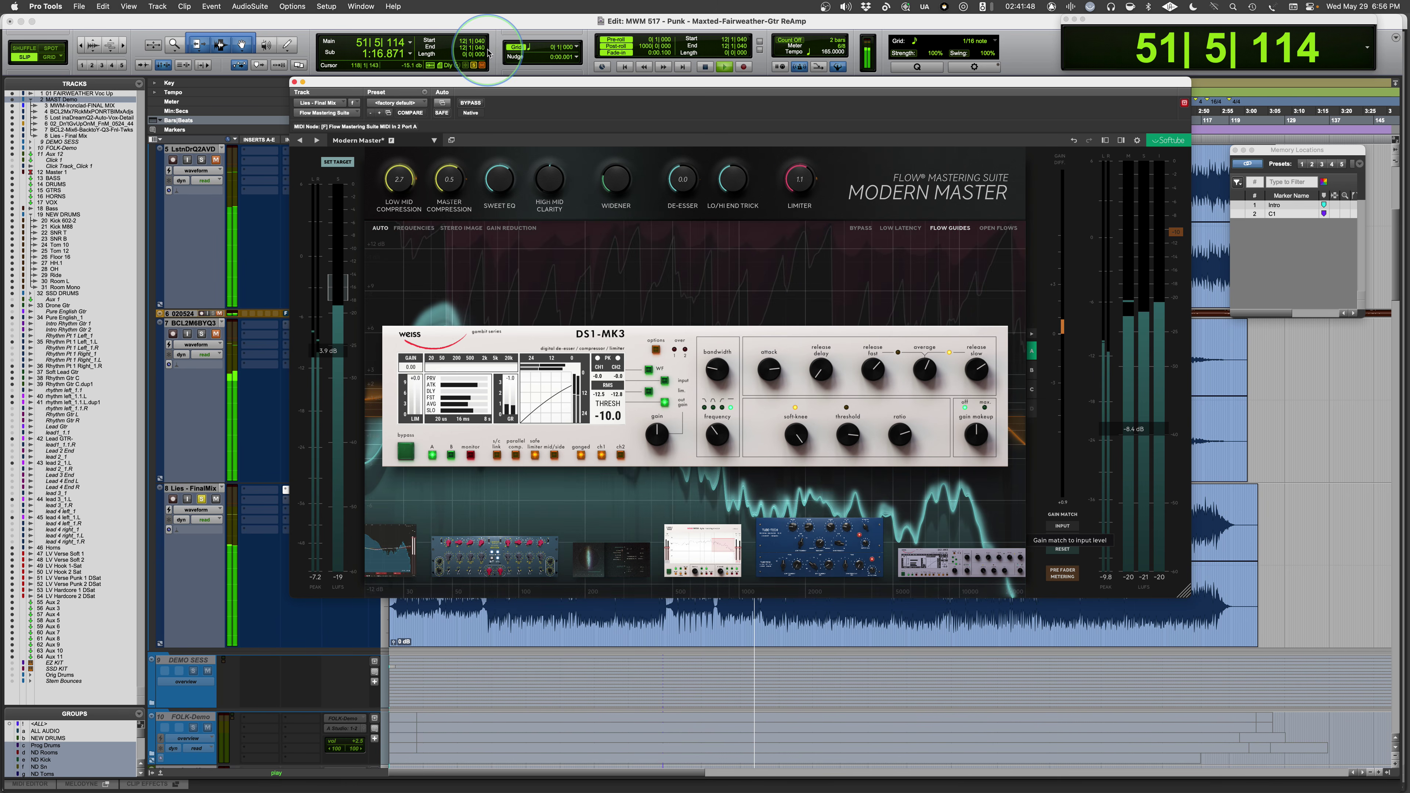
pyautogui.click(471, 103)
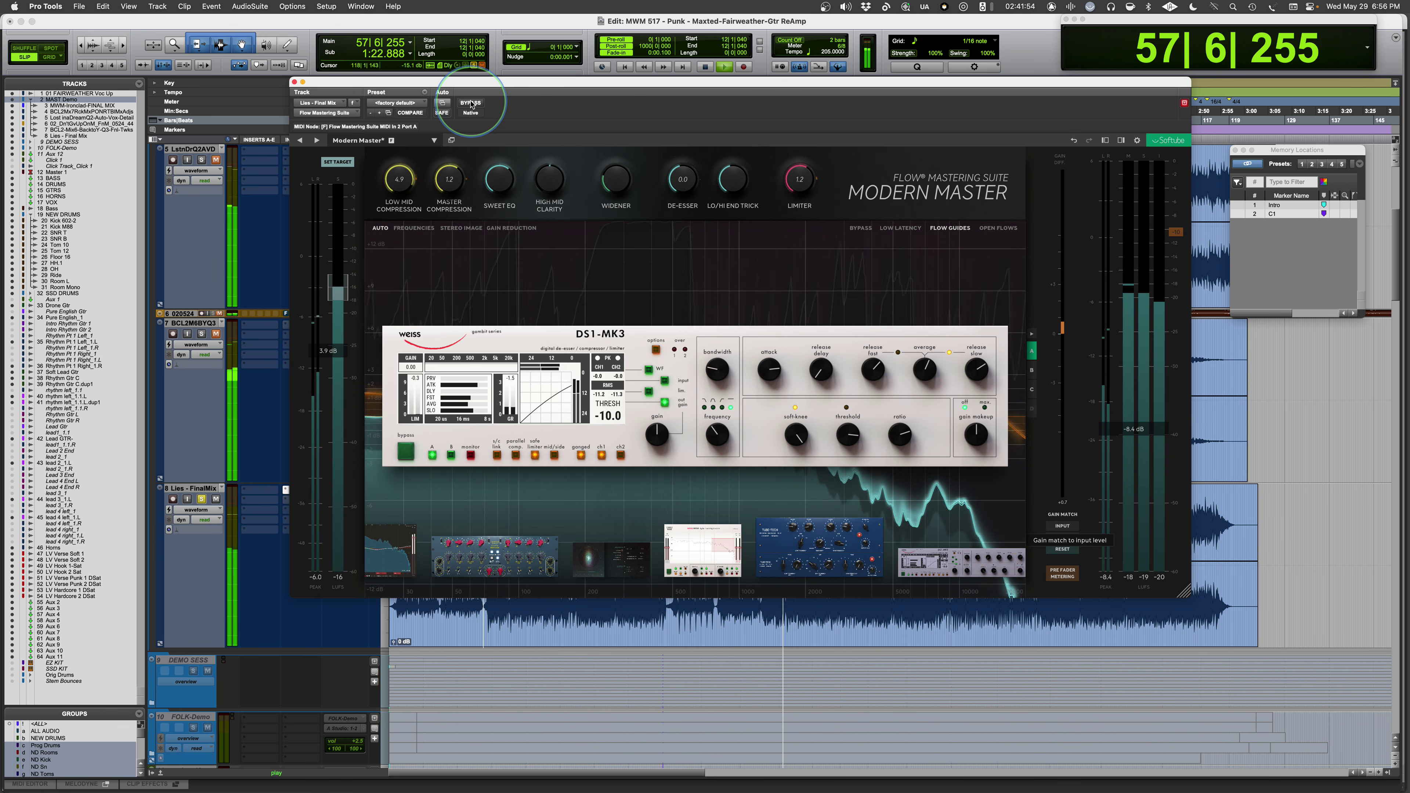
pyautogui.click(471, 102)
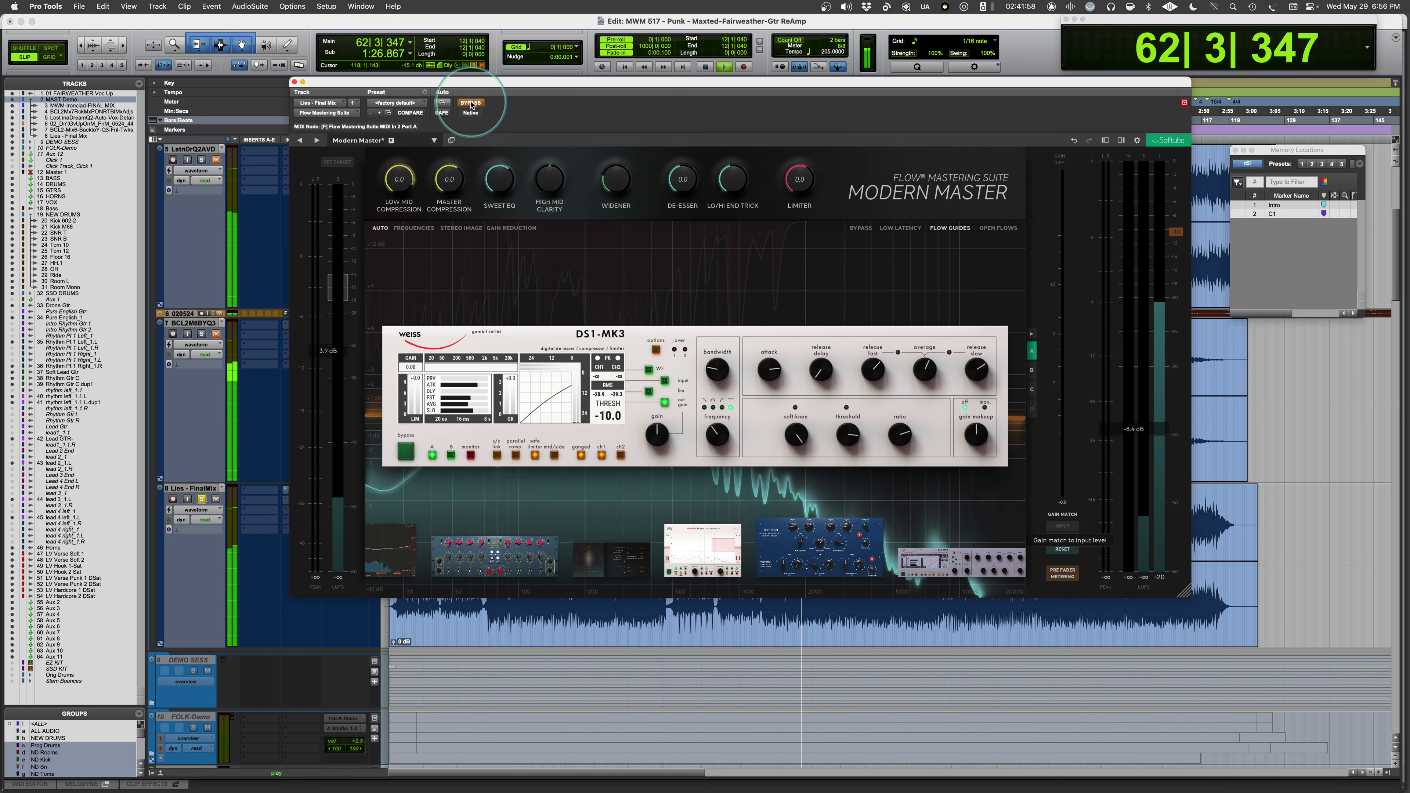
pyautogui.click(471, 103)
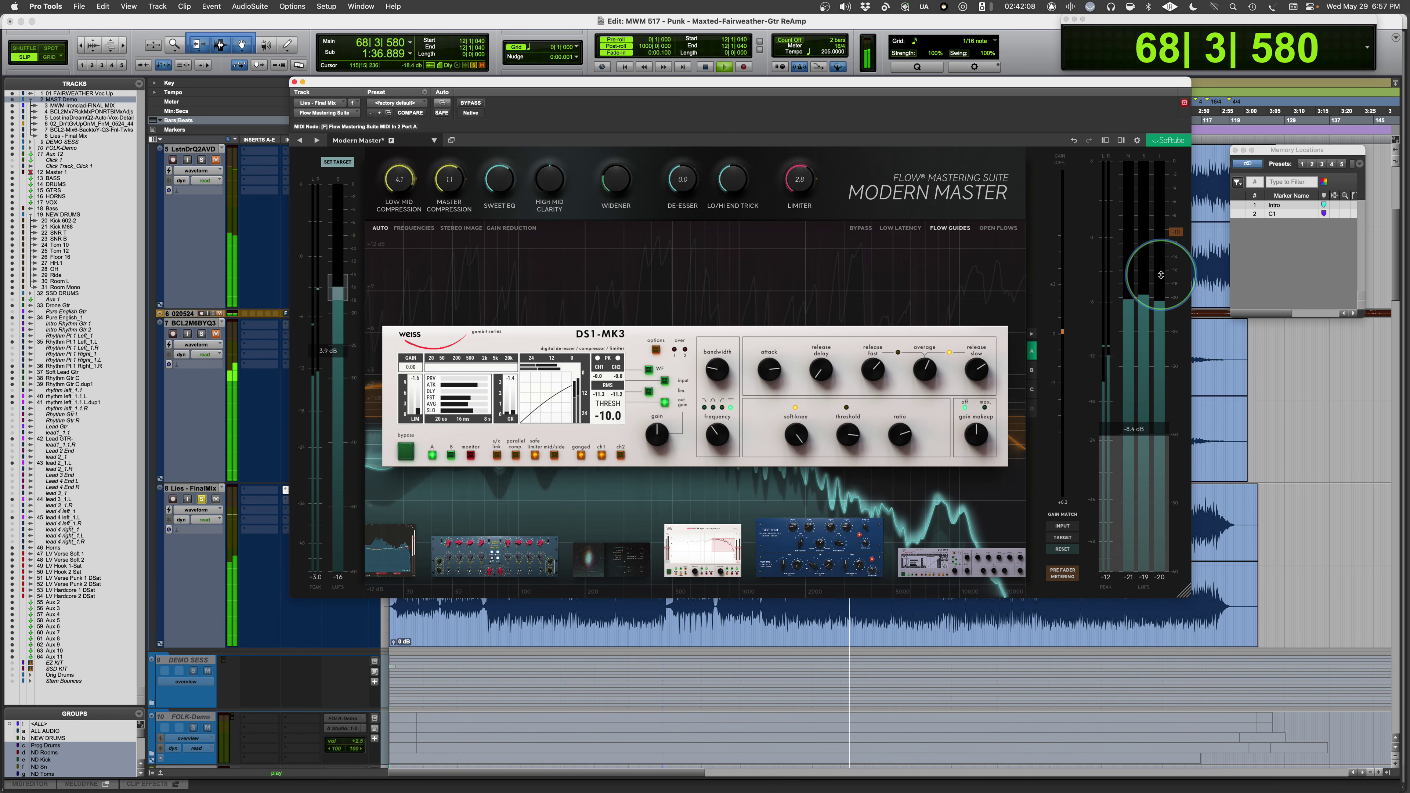
pyautogui.press('space')
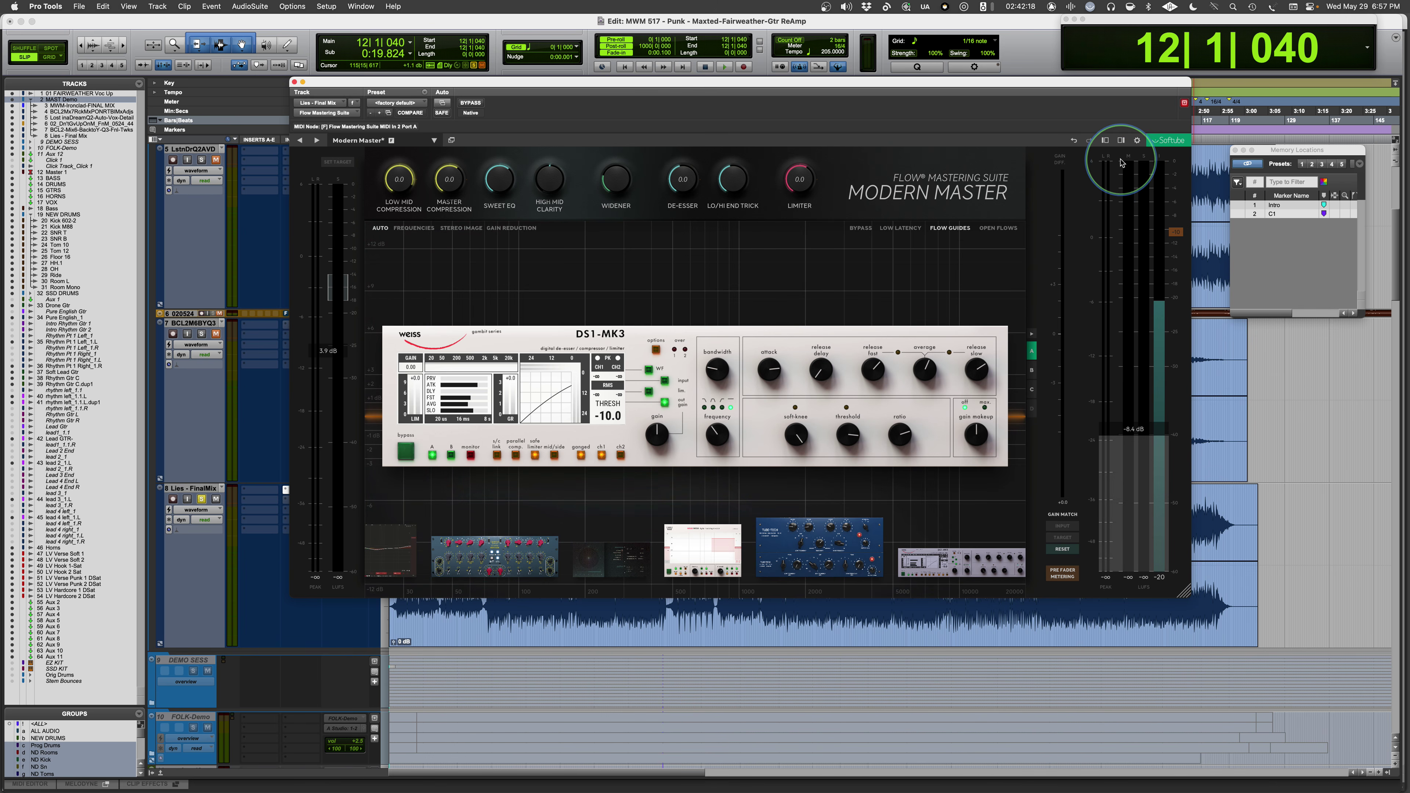
# Hide the plug-in's output metering section and show it again
pyautogui.click(1121, 140)
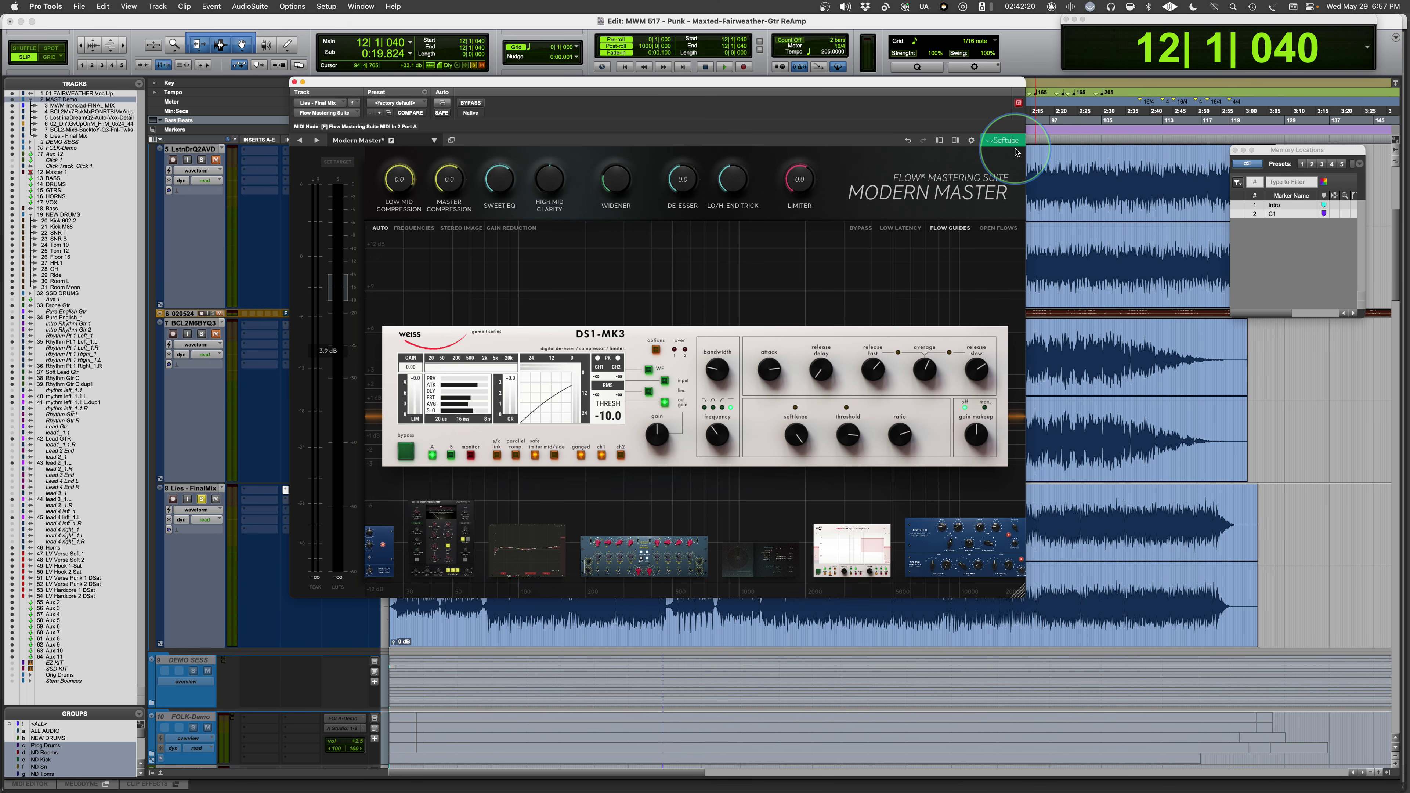
pyautogui.click(955, 140)
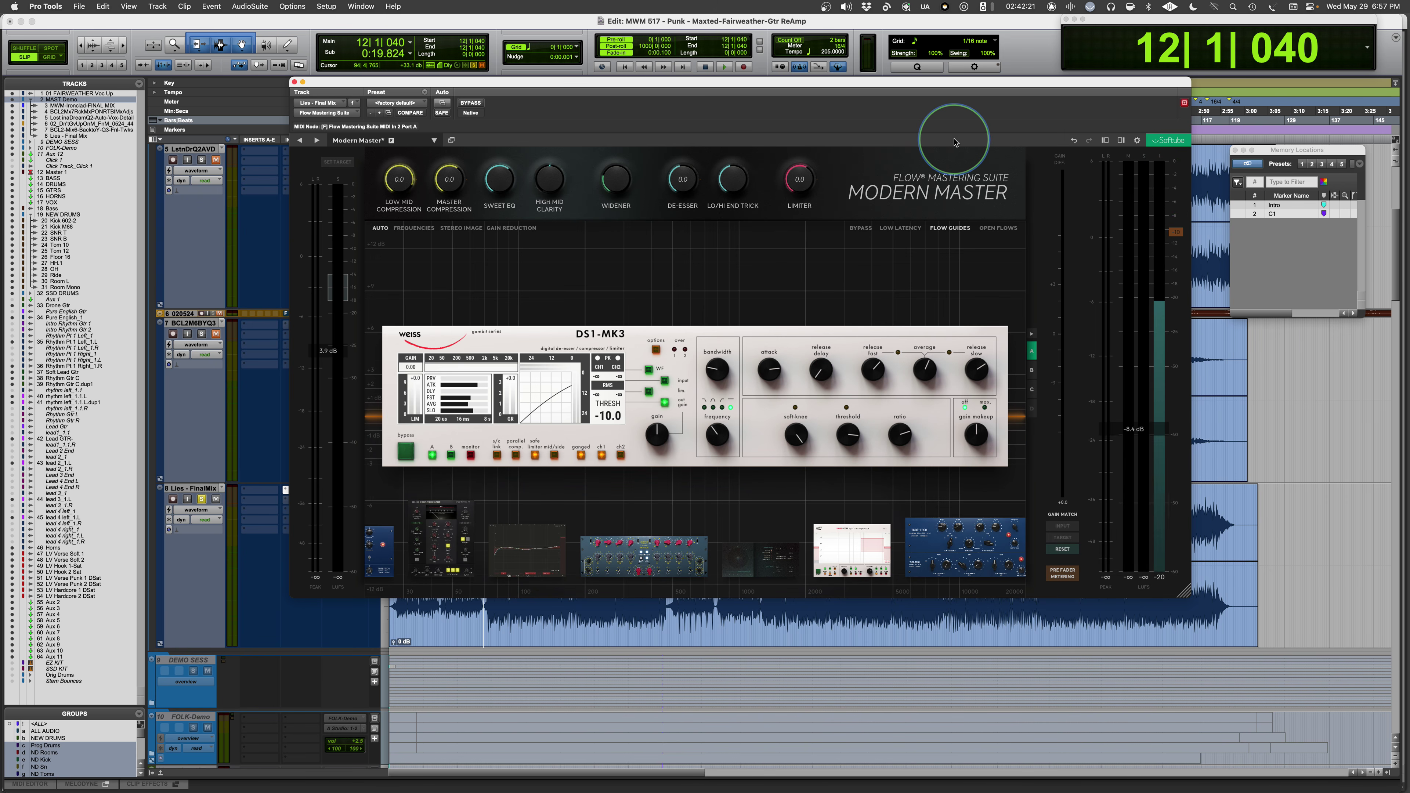
pyautogui.click(1128, 171)
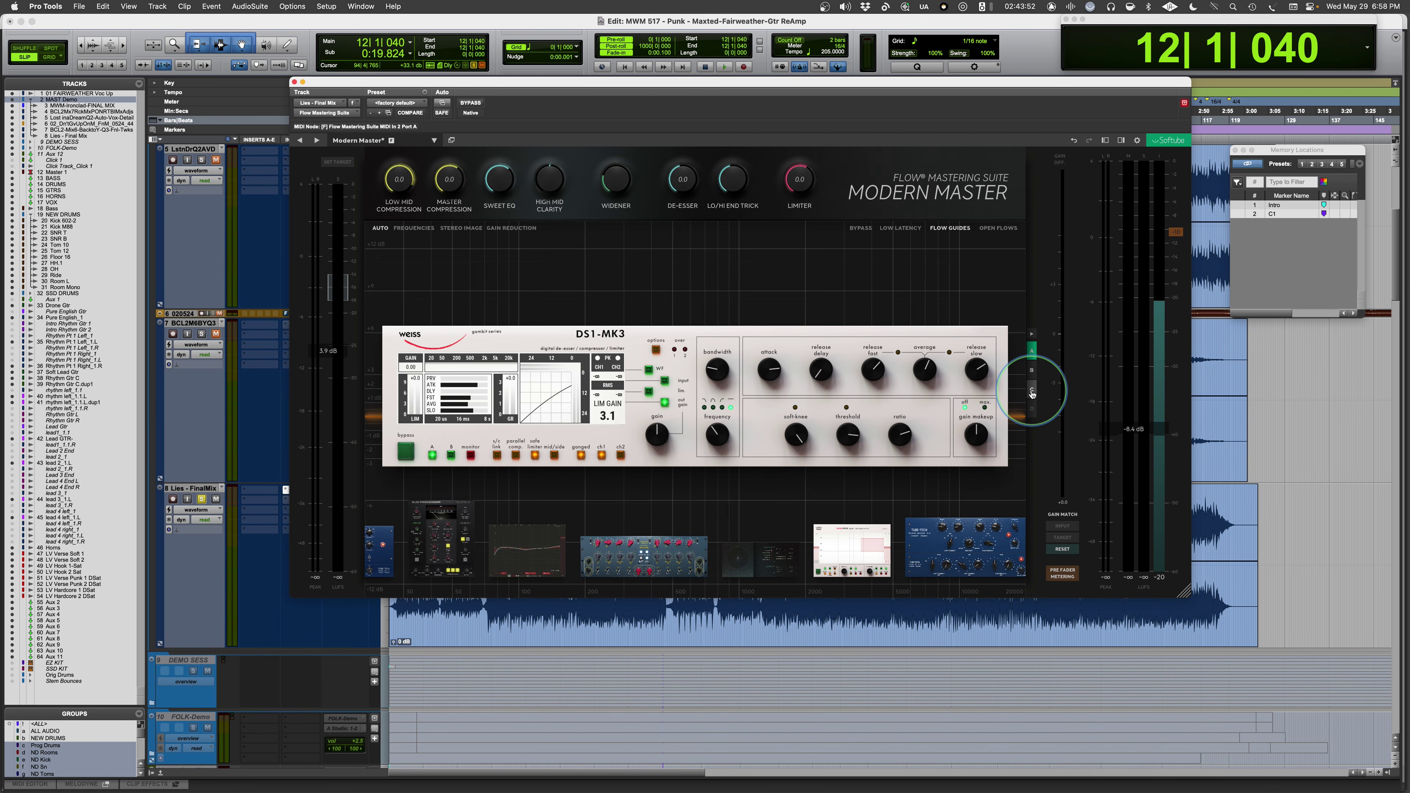
# Switch to the presentation showing the Plugin of the Week slide for Softube Flow Mastering Suite
pyautogui.press('super+Tab')
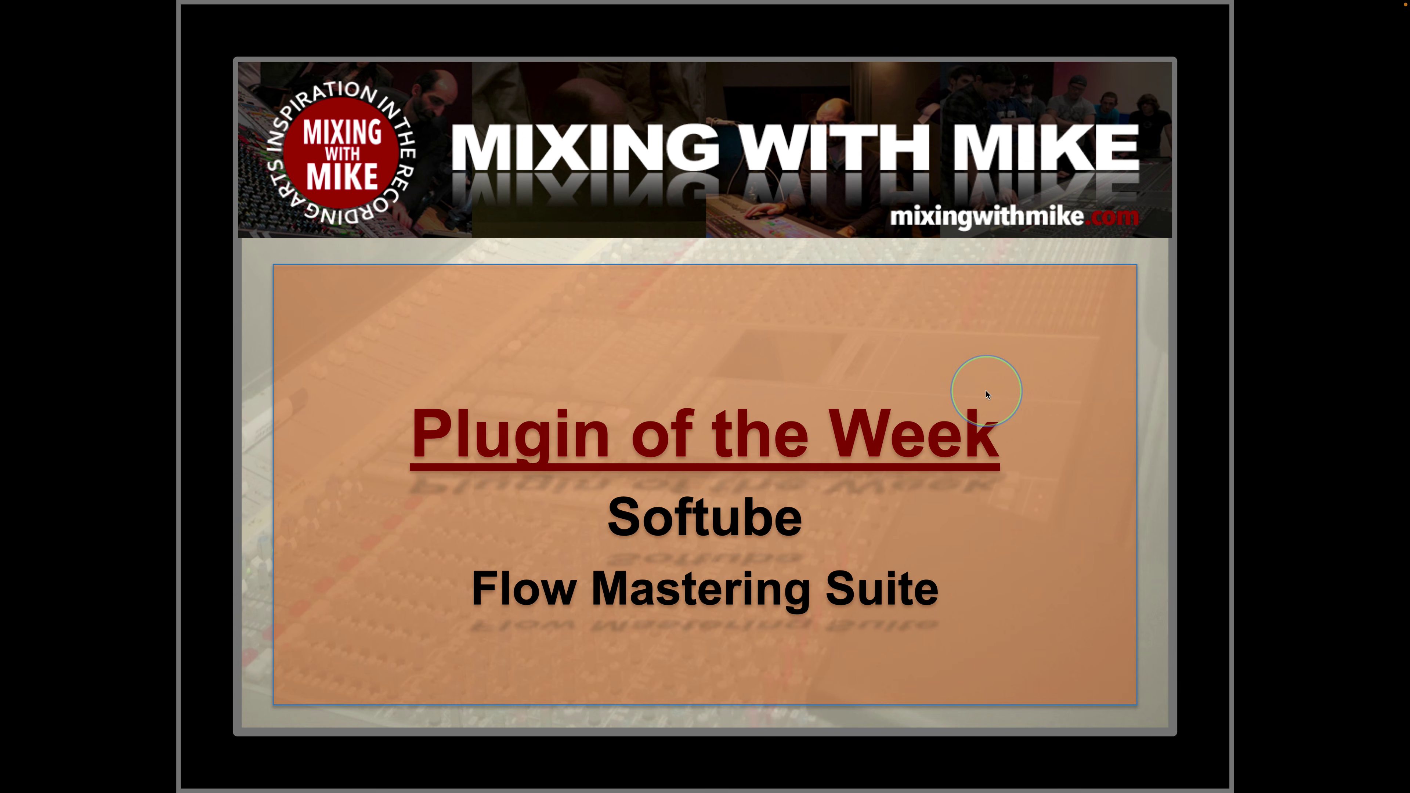